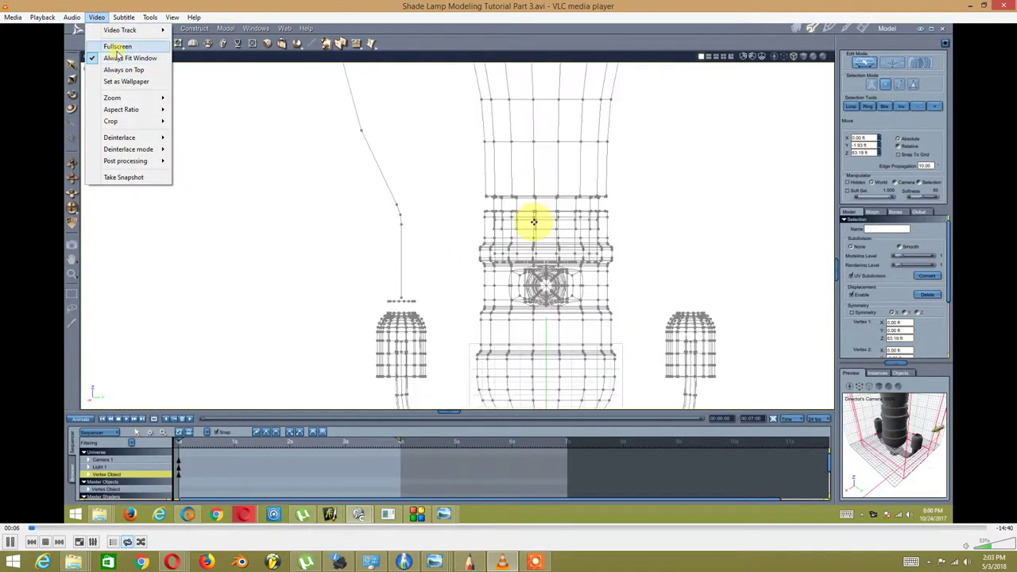
- Play the Carrara lamp tutorial video fullscreen in VLC
{"action": "left_click", "coordinate": [117, 47]}
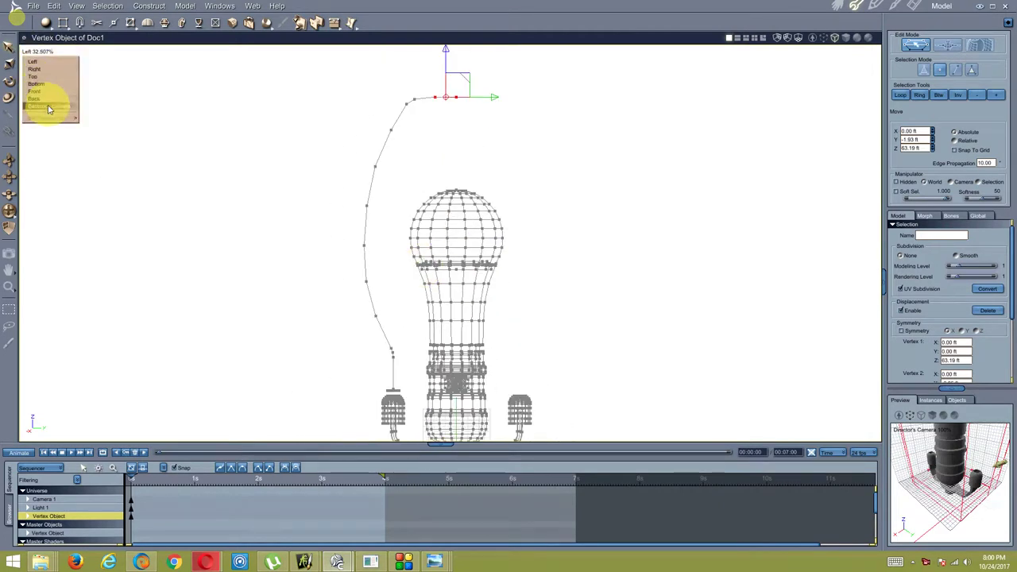
- Switch to the Director's Camera, orbit around the lamp base, and deselect all vertices
{"action": "left_click", "coordinate": [48, 107]}
{"action": "mouse_move", "coordinate": [246, 227]}
{"action": "left_mouse_down"}
{"action": "mouse_move", "coordinate": [318, 301]}
{"action": "mouse_move", "coordinate": [298, 221]}
{"action": "left_mouse_up"}
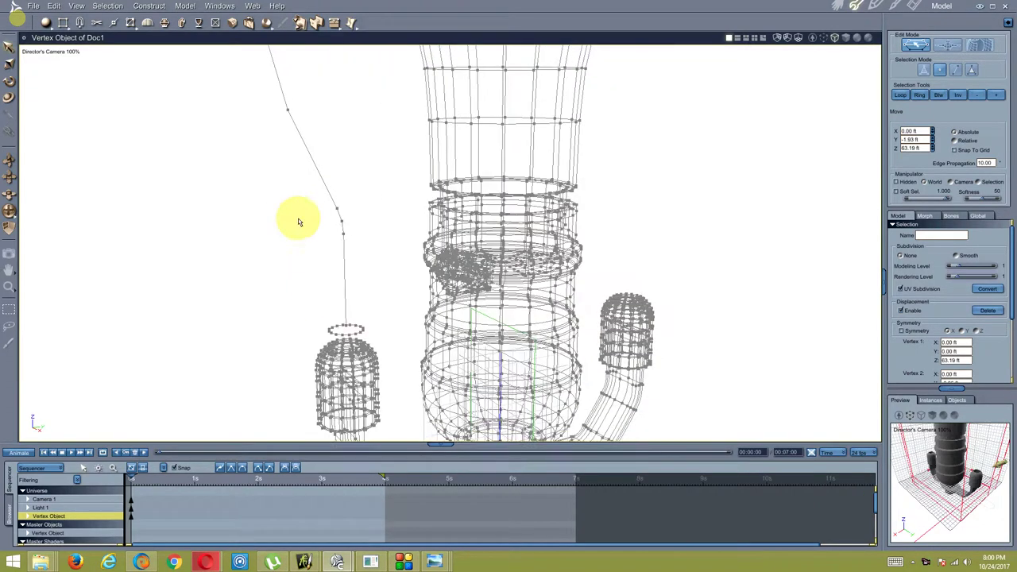
{"action": "left_click", "coordinate": [355, 318]}
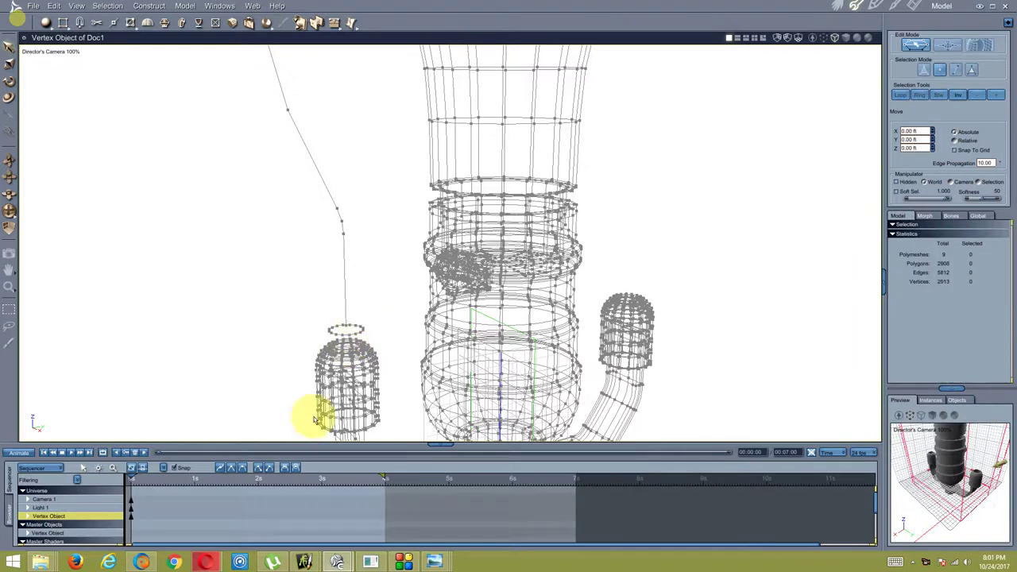
{"action": "left_click", "coordinate": [163, 505]}
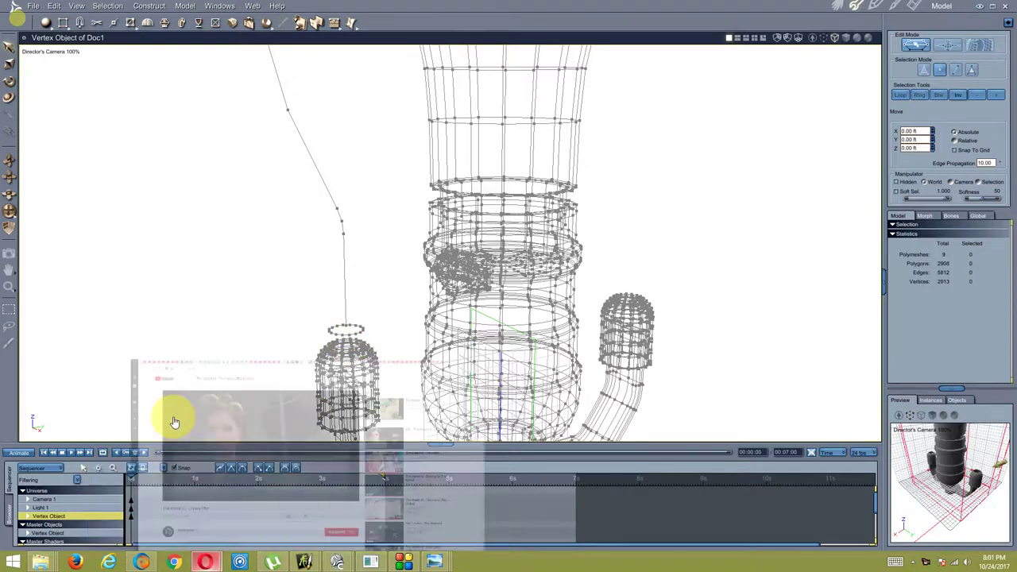
{"action": "left_click", "coordinate": [31, 28]}
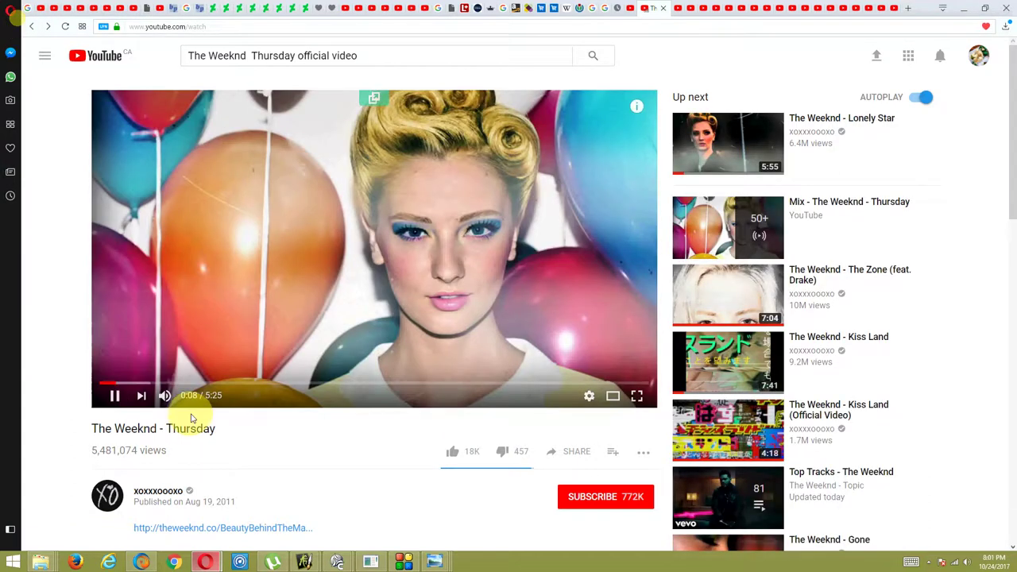
{"action": "left_click", "coordinate": [405, 562]}
{"action": "mouse_move", "coordinate": [273, 562]}
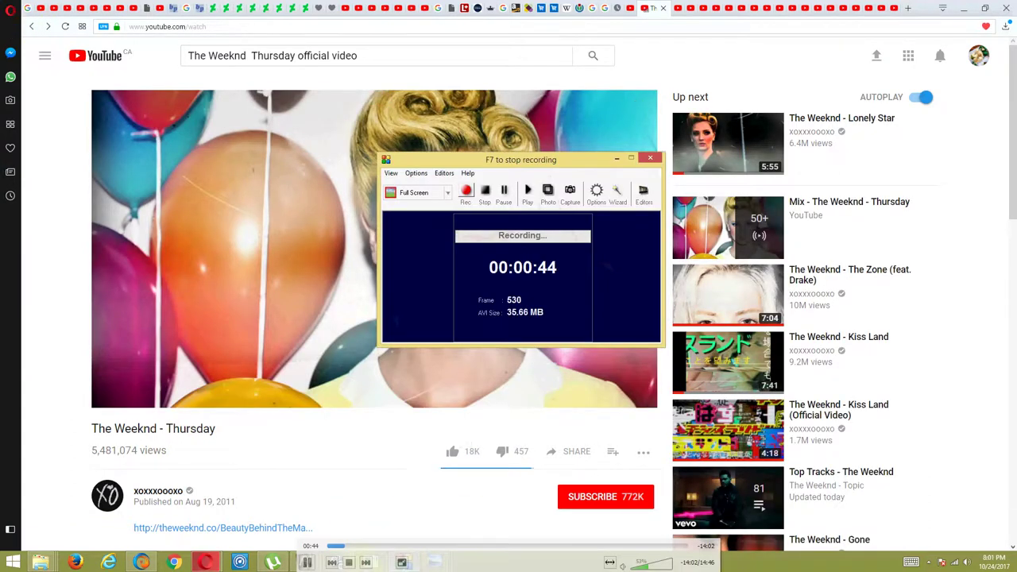
{"action": "left_click", "coordinate": [342, 540]}
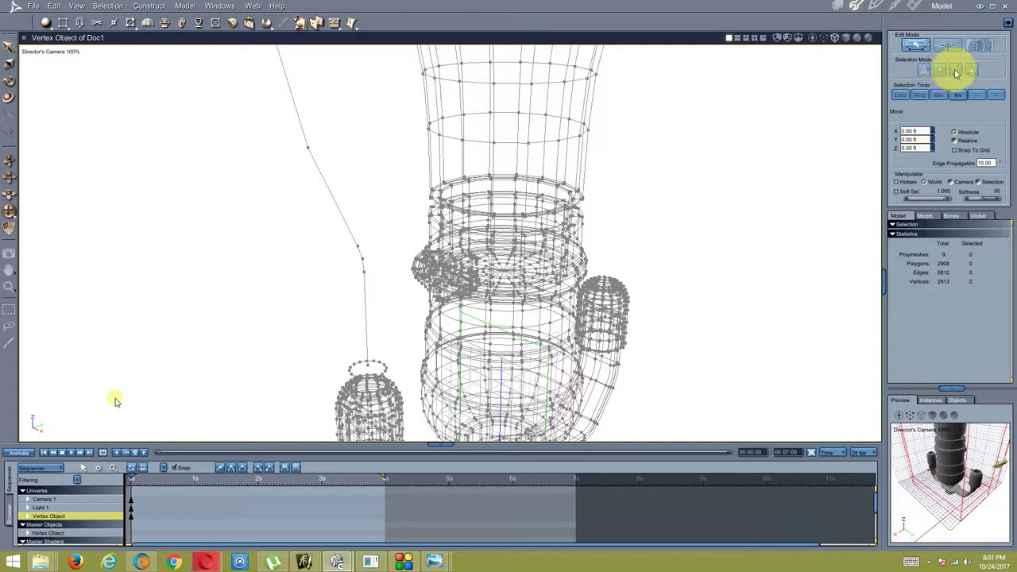
{"action": "left_click", "coordinate": [388, 372]}
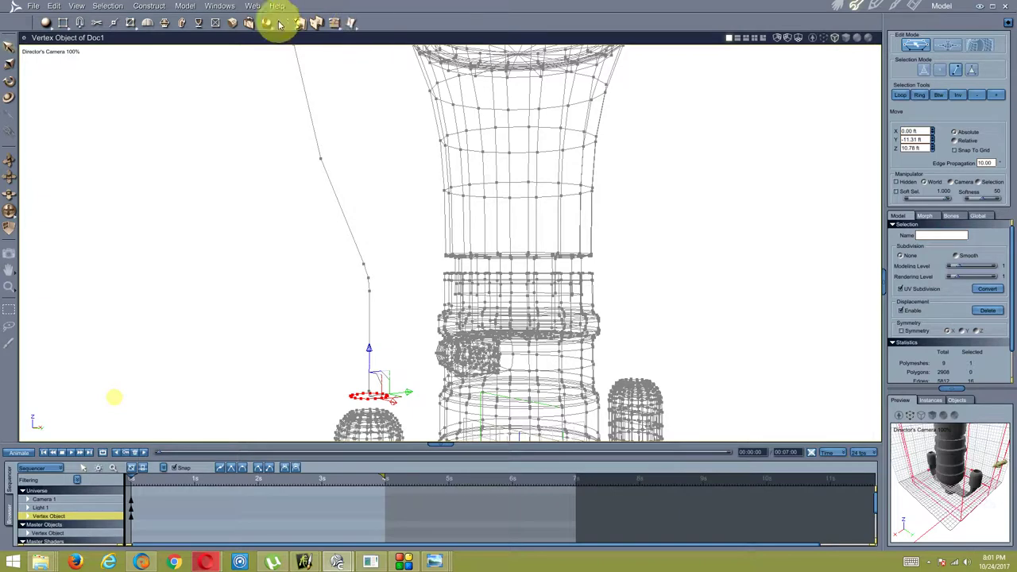
{"action": "left_click", "coordinate": [182, 24]}
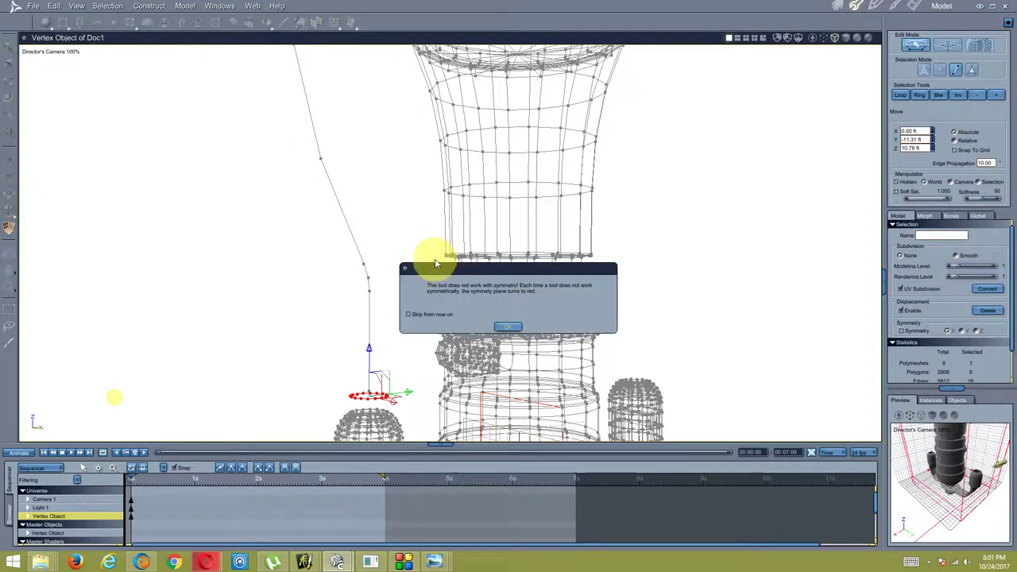
{"action": "left_click", "coordinate": [509, 328]}
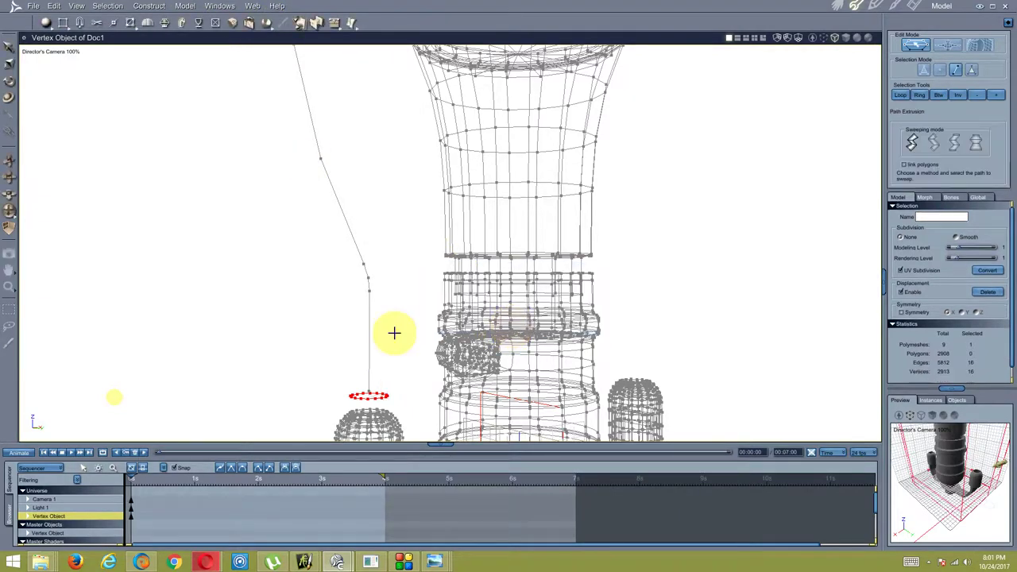
{"action": "double_click", "coordinate": [370, 292]}
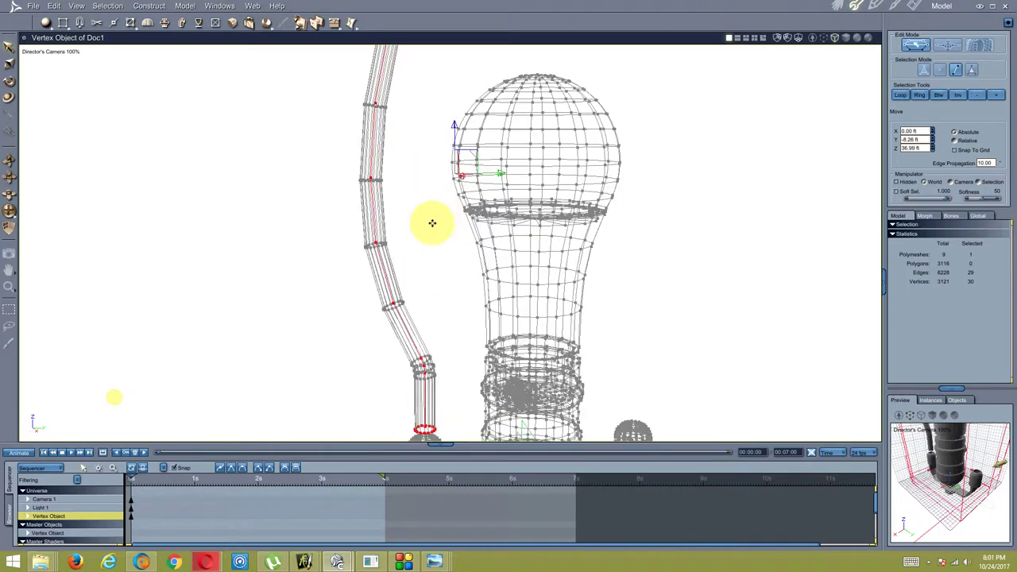
{"action": "mouse_move", "coordinate": [419, 285]}
{"action": "middle_mouse_down"}
{"action": "mouse_move", "coordinate": [366, 285]}
{"action": "mouse_move", "coordinate": [474, 197]}
{"action": "mouse_move", "coordinate": [460, 182]}
{"action": "mouse_move", "coordinate": [397, 238]}
{"action": "mouse_move", "coordinate": [426, 277]}
{"action": "mouse_move", "coordinate": [450, 238]}
{"action": "mouse_move", "coordinate": [461, 254]}
{"action": "mouse_move", "coordinate": [449, 246]}
{"action": "mouse_move", "coordinate": [395, 307]}
{"action": "mouse_move", "coordinate": [404, 261]}
{"action": "mouse_move", "coordinate": [476, 246]}
{"action": "mouse_move", "coordinate": [586, 288]}
{"action": "mouse_move", "coordinate": [436, 193]}
{"action": "mouse_move", "coordinate": [429, 162]}
{"action": "mouse_move", "coordinate": [477, 262]}
{"action": "mouse_move", "coordinate": [488, 261]}
{"action": "mouse_move", "coordinate": [453, 240]}
{"action": "mouse_move", "coordinate": [507, 258]}
{"action": "mouse_move", "coordinate": [511, 239]}
{"action": "mouse_move", "coordinate": [479, 220]}
{"action": "mouse_move", "coordinate": [484, 209]}
{"action": "mouse_move", "coordinate": [477, 303]}
{"action": "mouse_move", "coordinate": [307, 204]}
{"action": "middle_mouse_up"}
{"action": "left_click", "coordinate": [492, 251]}
{"action": "left_click", "coordinate": [473, 249]}
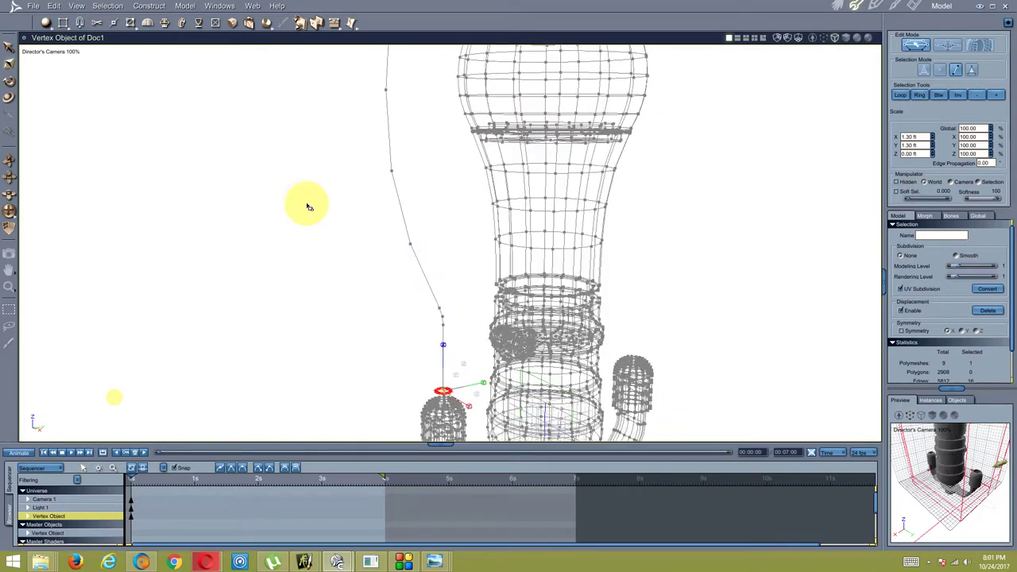
- Path-extrude the ring along the curved cord path into a tube, dismissing the symmetry warning
{"action": "left_click", "coordinate": [200, 26]}
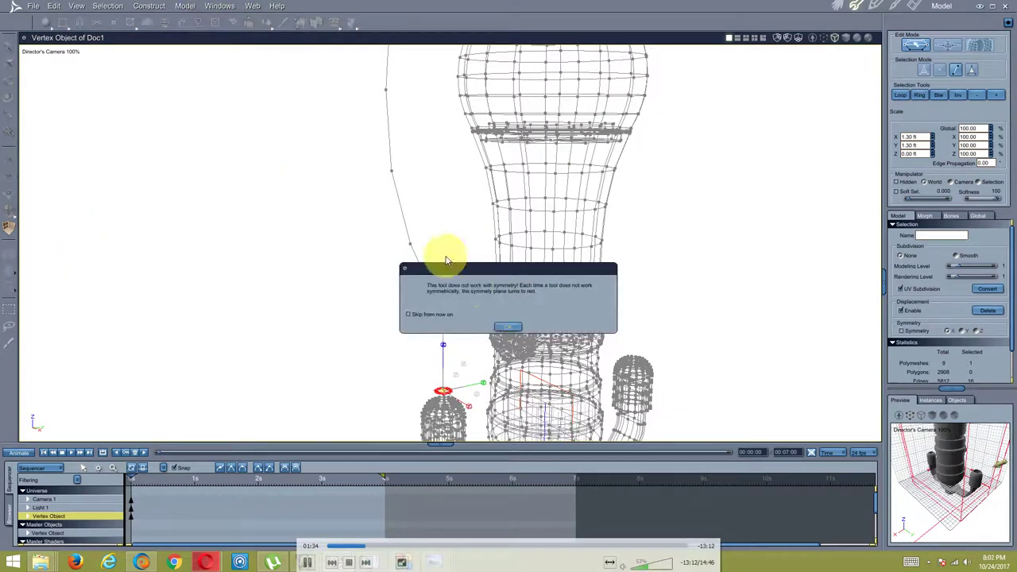
{"action": "left_click", "coordinate": [508, 327]}
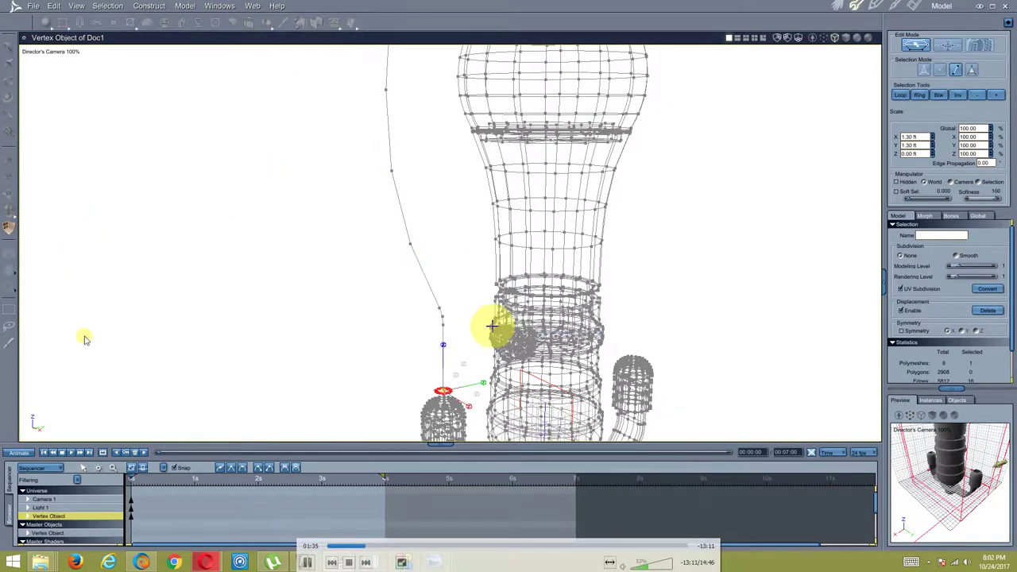
{"action": "left_click", "coordinate": [444, 319]}
{"action": "middle_click_drag", "start_coordinate": [290, 46], "coordinate": [245, 181]}
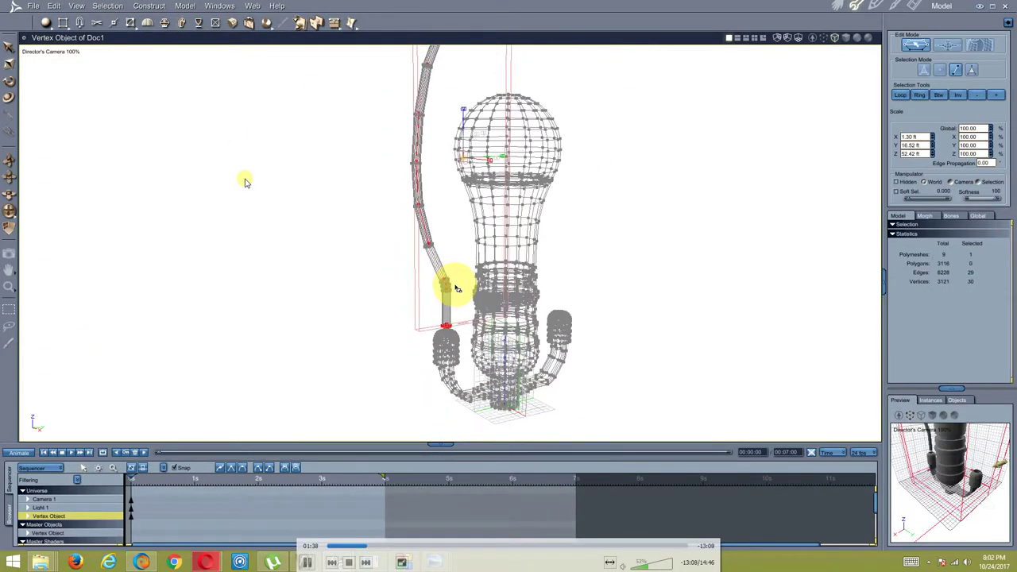
{"action": "middle_click_drag", "start_coordinate": [493, 247], "coordinate": [482, 315]}
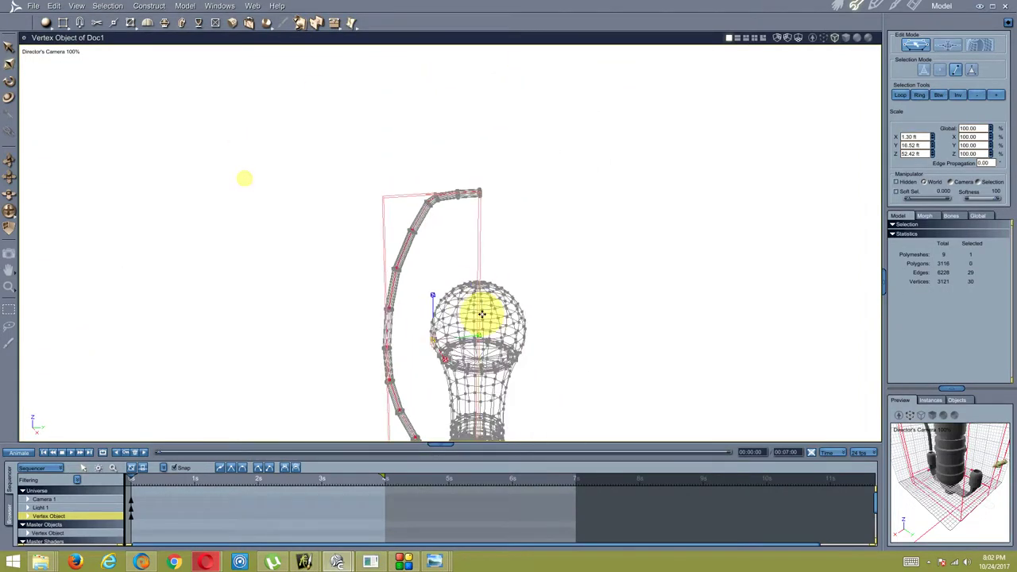
{"action": "mouse_move", "coordinate": [445, 262]}
{"action": "middle_mouse_down"}
{"action": "mouse_move", "coordinate": [447, 325]}
{"action": "mouse_move", "coordinate": [421, 266]}
{"action": "mouse_move", "coordinate": [441, 279]}
{"action": "mouse_move", "coordinate": [382, 279]}
{"action": "mouse_move", "coordinate": [427, 278]}
{"action": "mouse_move", "coordinate": [424, 299]}
{"action": "mouse_move", "coordinate": [445, 218]}
{"action": "mouse_move", "coordinate": [416, 279]}
{"action": "mouse_move", "coordinate": [415, 347]}
{"action": "mouse_move", "coordinate": [432, 234]}
{"action": "mouse_move", "coordinate": [386, 255]}
{"action": "middle_mouse_up"}
- Clear the selection, pick a vertex near the arm base, and switch to shaded display
{"action": "left_click", "coordinate": [407, 295]}
{"action": "left_click", "coordinate": [385, 261]}
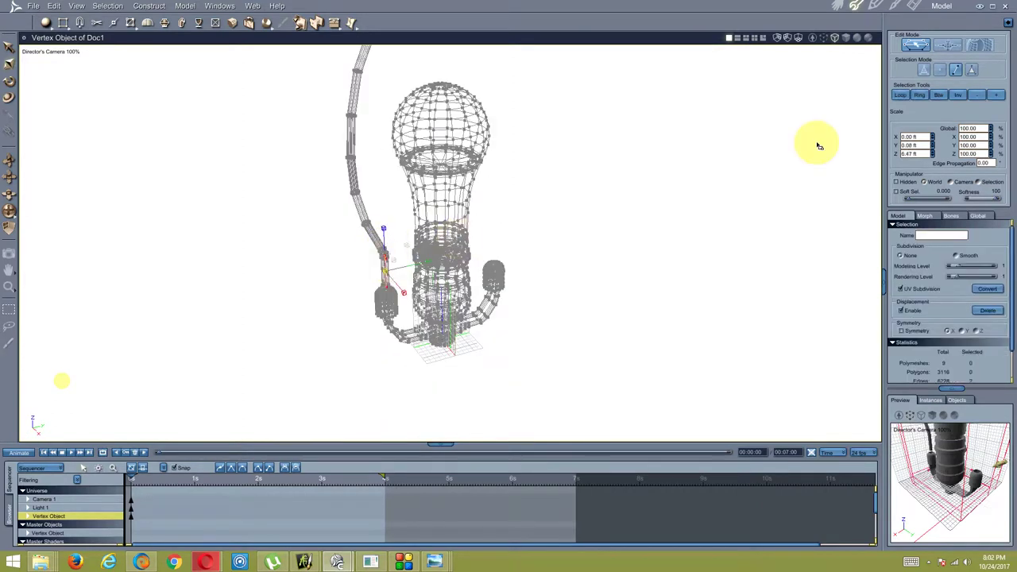
{"action": "left_click", "coordinate": [856, 38]}
- Select the whole cord tube in shaded display
{"action": "left_click", "coordinate": [721, 198]}
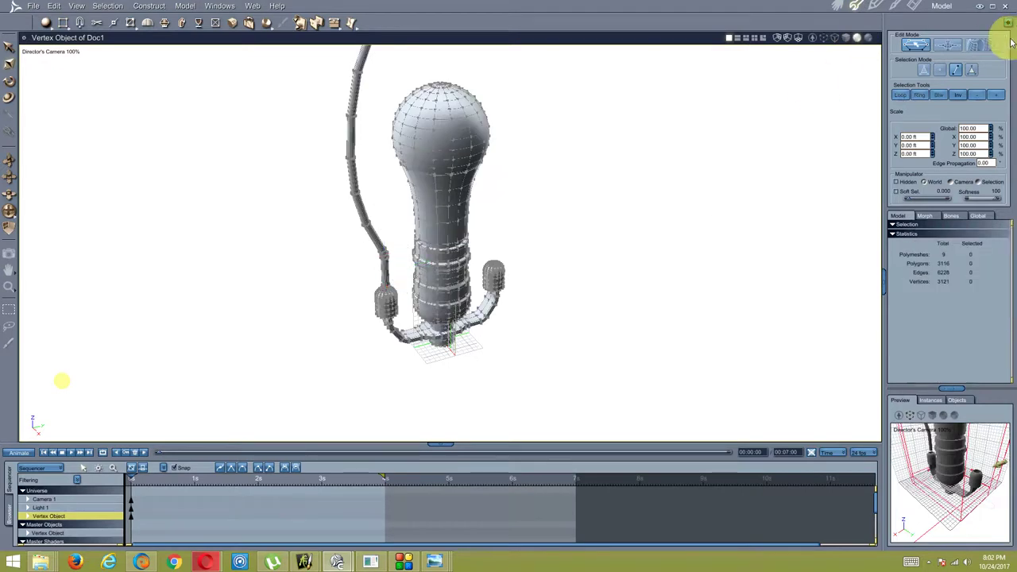
{"action": "double_click", "coordinate": [384, 270]}
{"action": "mouse_move", "coordinate": [385, 271]}
{"action": "middle_mouse_down"}
{"action": "mouse_move", "coordinate": [472, 273]}
{"action": "mouse_move", "coordinate": [376, 276]}
{"action": "mouse_move", "coordinate": [363, 263]}
{"action": "mouse_move", "coordinate": [397, 297]}
{"action": "middle_mouse_up"}
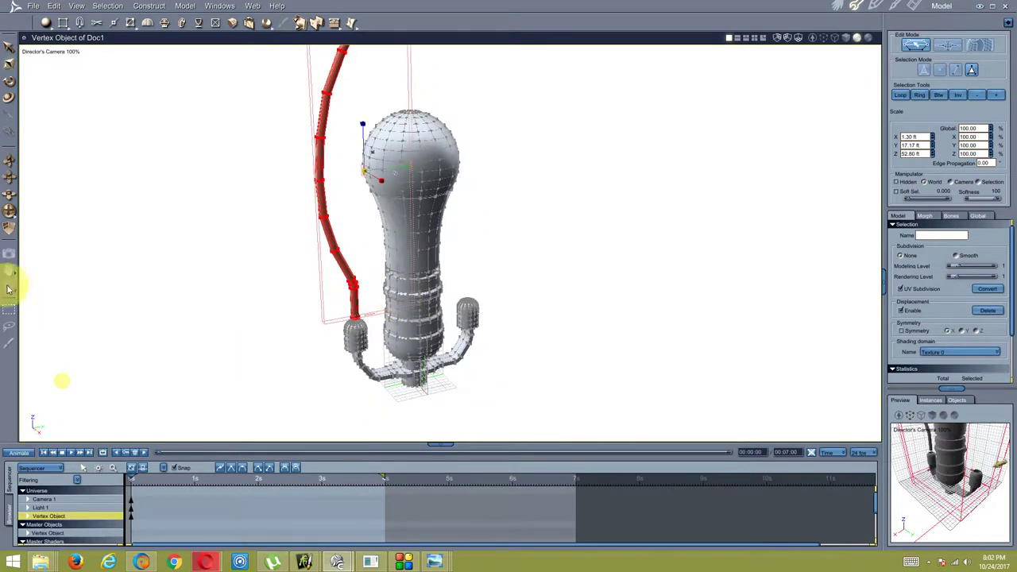
{"action": "middle_click_drag", "start_coordinate": [229, 287], "coordinate": [205, 257]}
- Mirror the cord onto the right cup with Edit > Duplicate With Symmetry, accepting the weld
{"action": "left_click", "coordinate": [54, 6]}
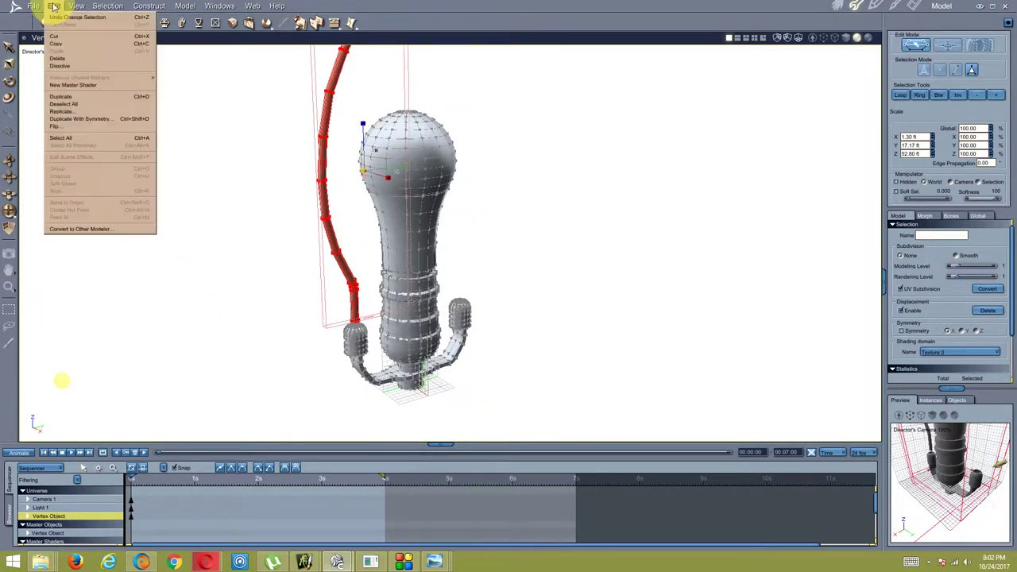
{"action": "left_click", "coordinate": [88, 125]}
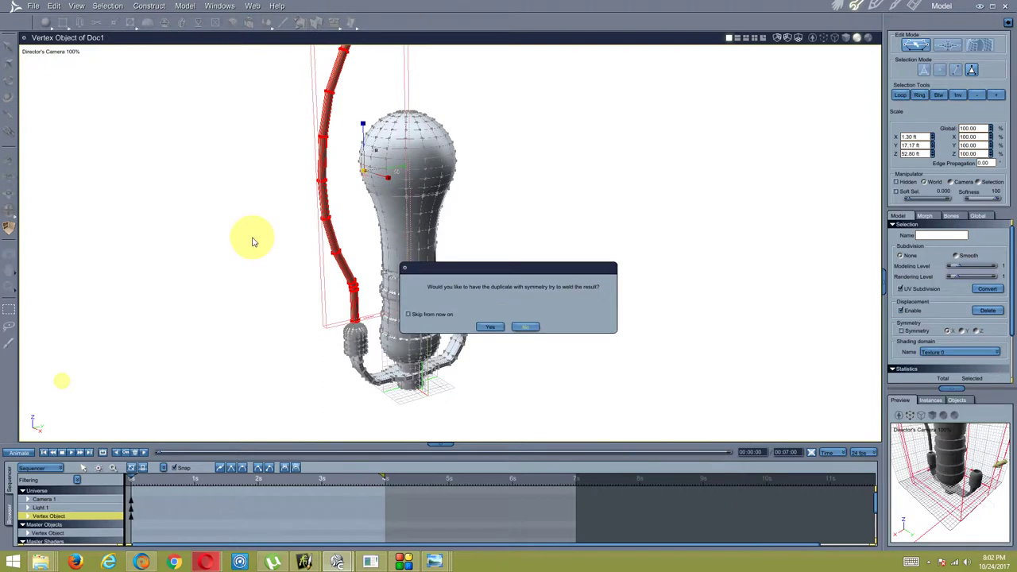
{"action": "left_click", "coordinate": [488, 326]}
{"action": "mouse_move", "coordinate": [480, 254]}
{"action": "middle_mouse_down"}
{"action": "mouse_move", "coordinate": [454, 302]}
{"action": "mouse_move", "coordinate": [431, 302]}
{"action": "mouse_move", "coordinate": [390, 250]}
{"action": "mouse_move", "coordinate": [409, 309]}
{"action": "mouse_move", "coordinate": [270, 284]}
{"action": "middle_mouse_up"}
{"action": "left_click", "coordinate": [38, 53]}
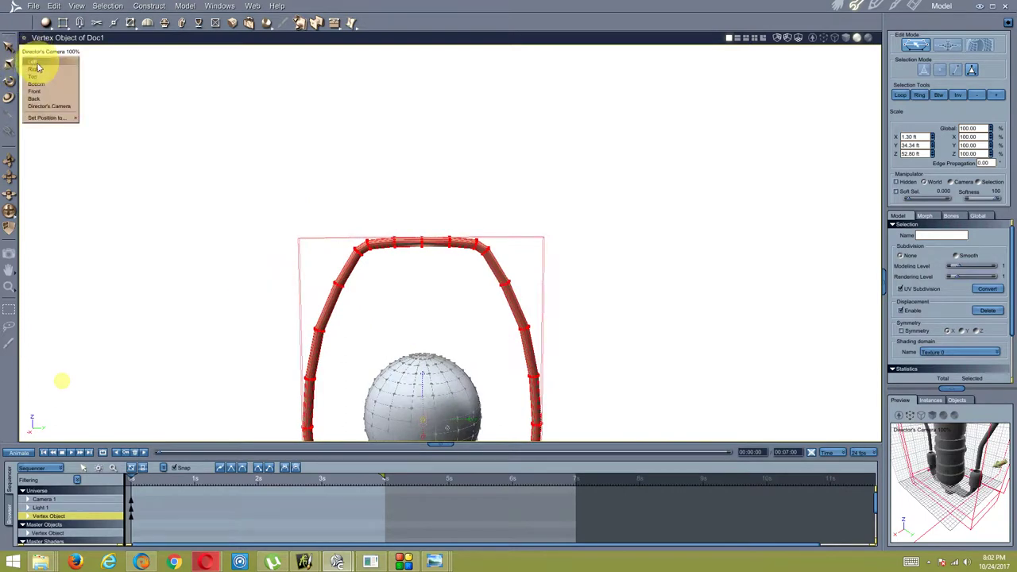
- Switch to the Left view, zoom in on the arch top, and choose the Move tool
{"action": "left_click", "coordinate": [35, 63]}
{"action": "scroll", "coordinate": [374, 190], "scroll_direction": "up", "scroll_amount": 3}
{"action": "middle_click_drag", "start_coordinate": [390, 175], "coordinate": [393, 229]}
{"action": "scroll", "coordinate": [392, 229], "scroll_direction": "up", "scroll_amount": 3}
{"action": "right_click", "coordinate": [392, 223]}
{"action": "left_click", "coordinate": [381, 222]}
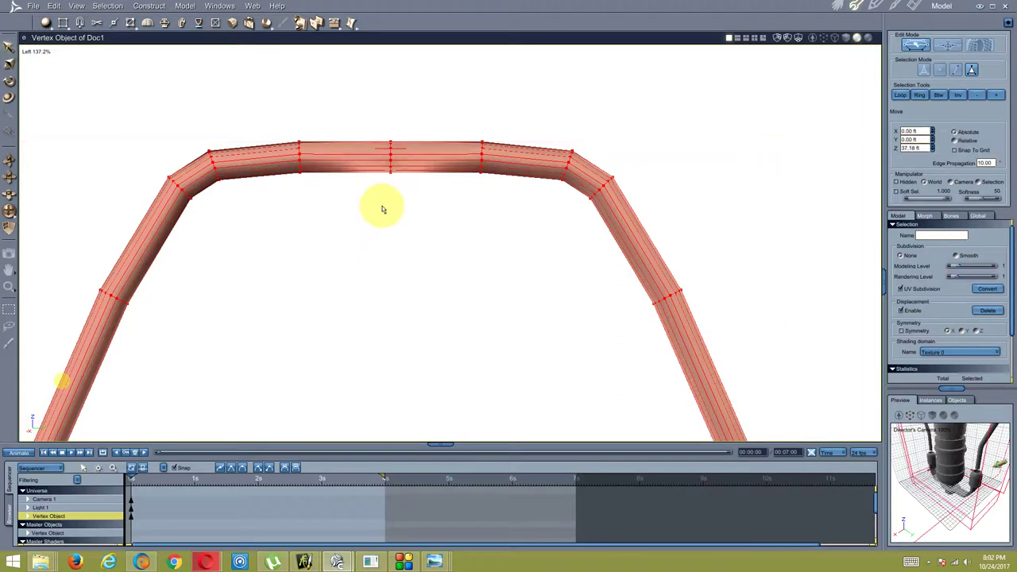
- Box-select the arch's top vertex loops and drag the middle ones up to about 63.06 ft
{"action": "left_click", "coordinate": [370, 132]}
{"action": "left_click", "coordinate": [924, 70]}
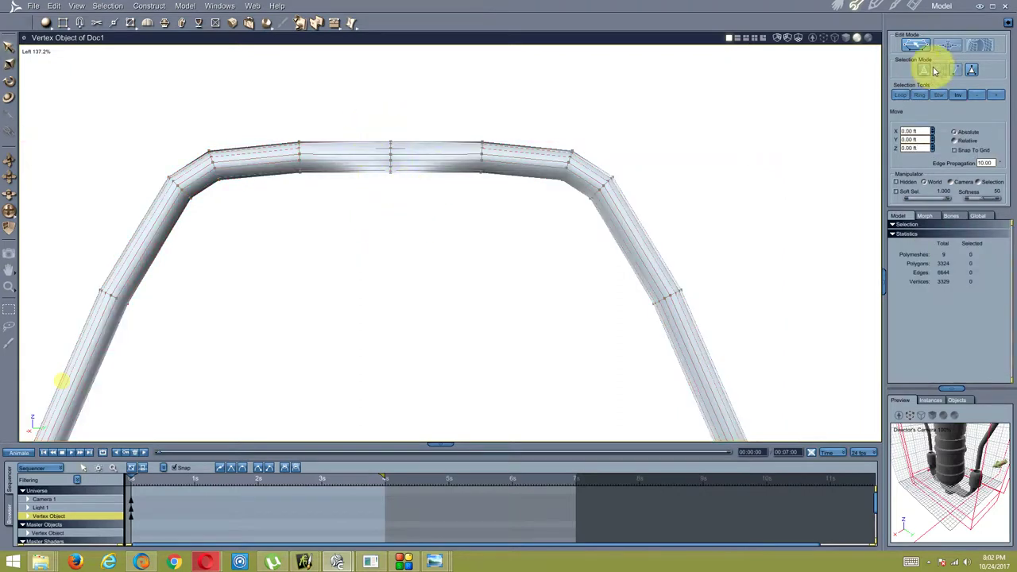
{"action": "left_click_drag", "start_coordinate": [389, 114], "coordinate": [388, 108]}
{"action": "left_click_drag", "start_coordinate": [272, 103], "coordinate": [545, 222]}
{"action": "left_click_drag", "start_coordinate": [183, 108], "coordinate": [584, 201]}
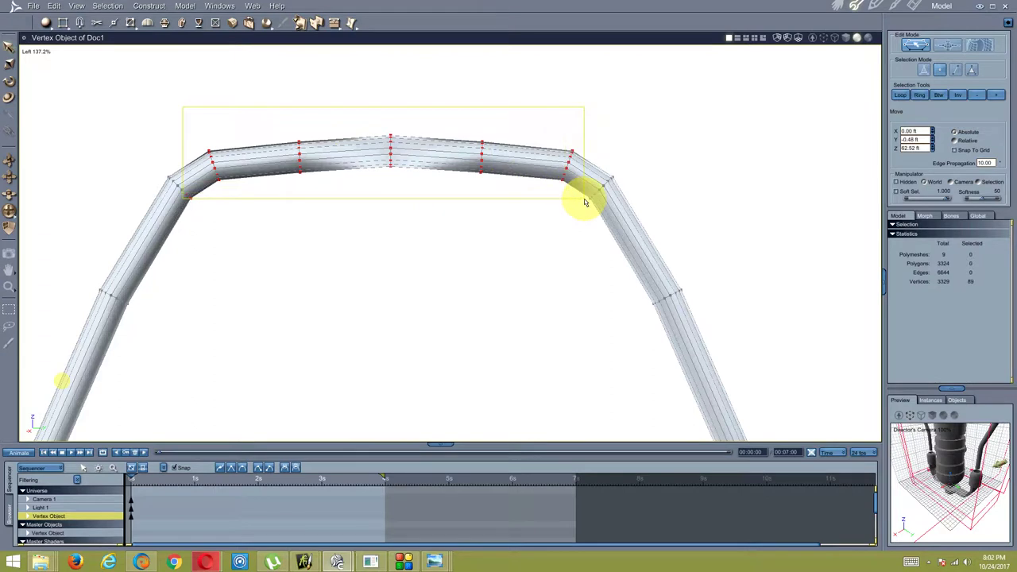
{"action": "left_click_drag", "start_coordinate": [584, 200], "coordinate": [477, 127]}
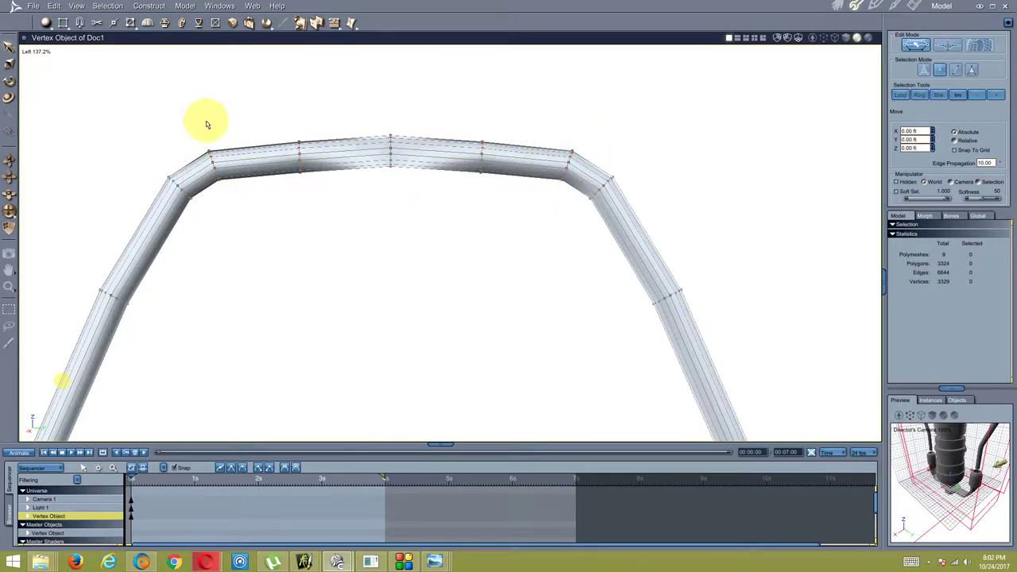
{"action": "left_click_drag", "start_coordinate": [193, 115], "coordinate": [581, 196]}
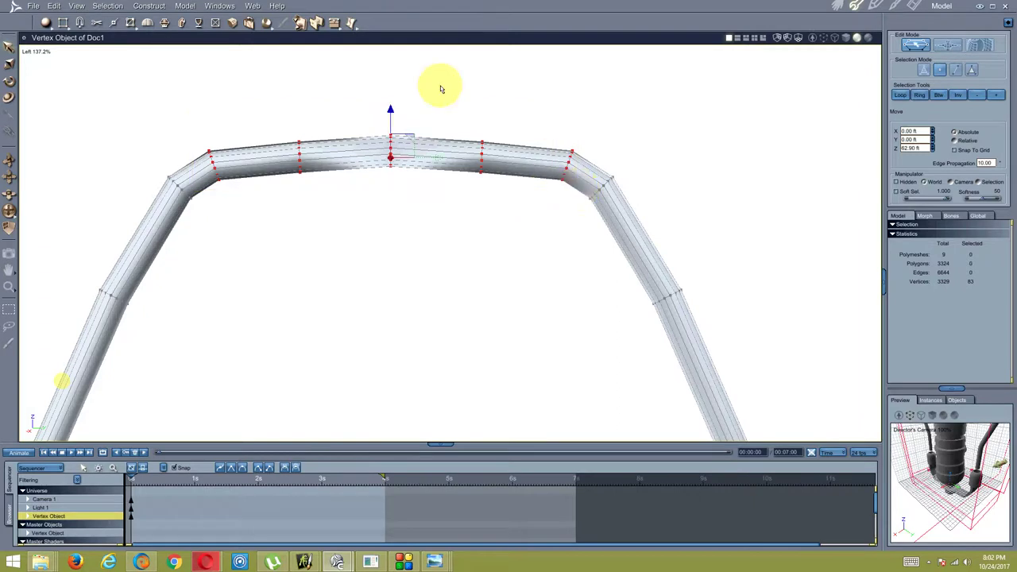
{"action": "left_click", "coordinate": [389, 107]}
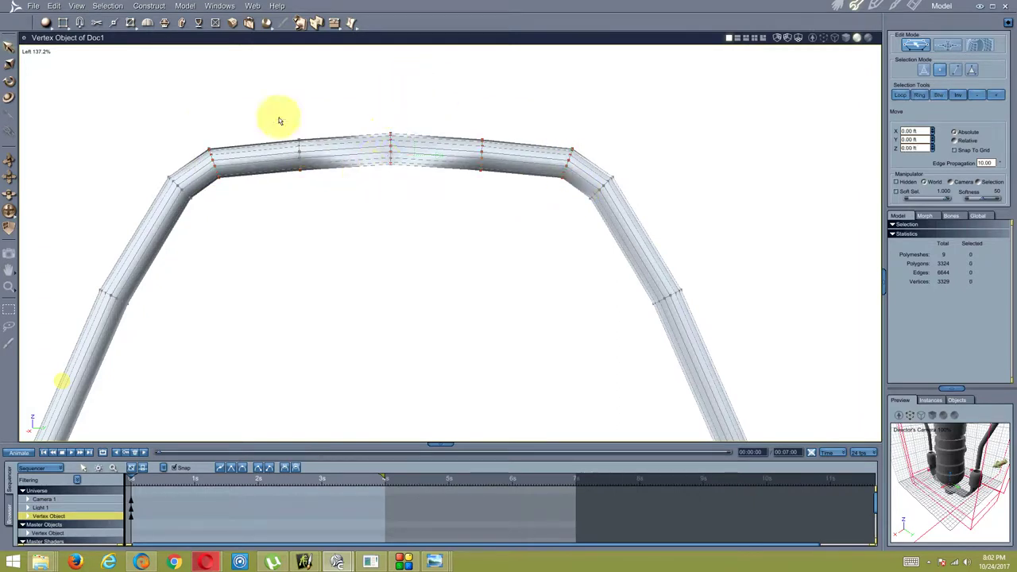
{"action": "left_click_drag", "start_coordinate": [517, 114], "coordinate": [467, 165], "text": "shift"}
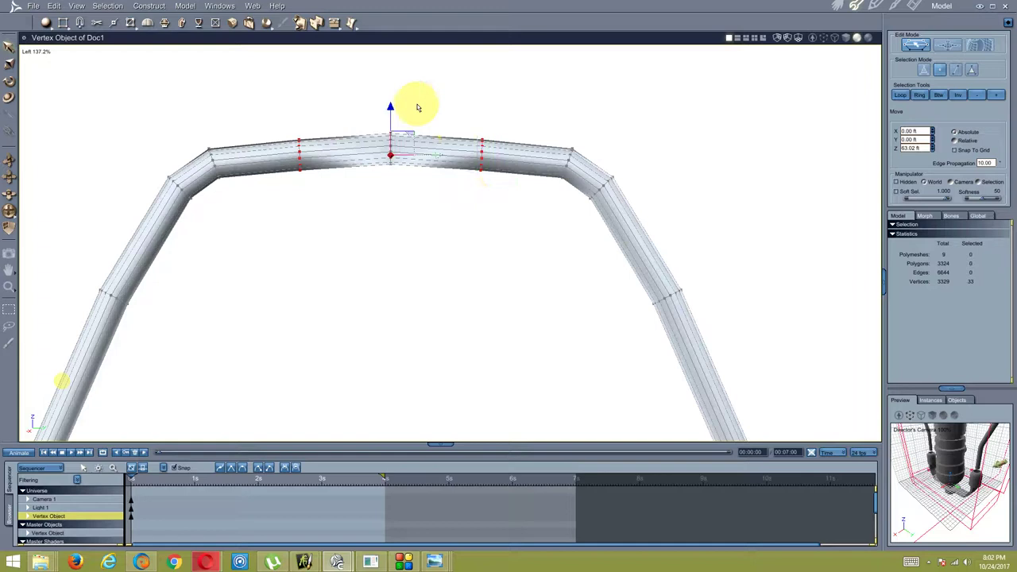
{"action": "left_click_drag", "start_coordinate": [393, 105], "coordinate": [390, 103]}
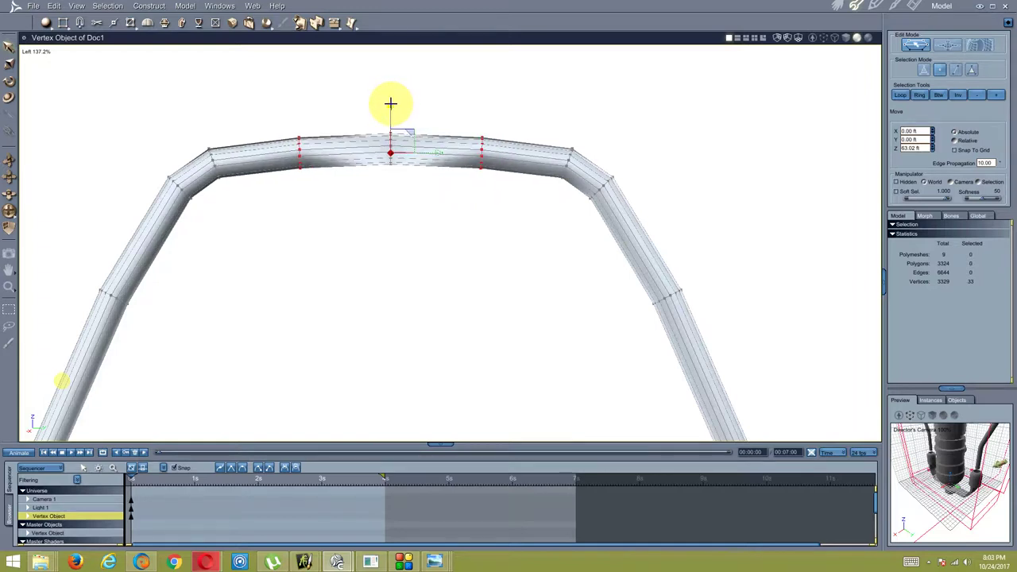
{"action": "scroll", "coordinate": [396, 118], "scroll_direction": "down", "scroll_amount": 5}
- Switch to the Director's Camera and orbit to a tilted perspective of the lamp
{"action": "scroll", "coordinate": [408, 114], "scroll_direction": "down", "scroll_amount": 3}
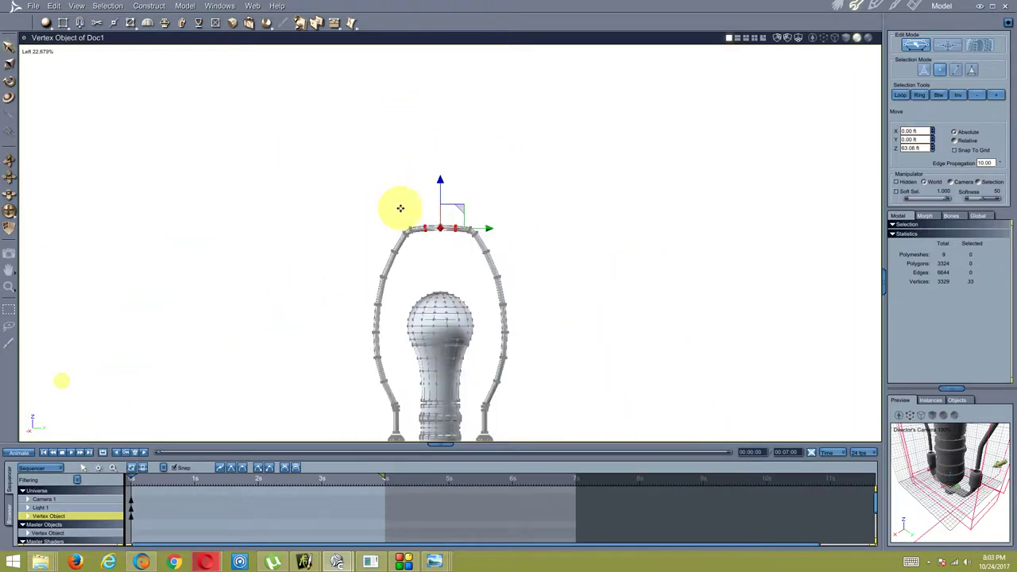
{"action": "left_click", "coordinate": [38, 52]}
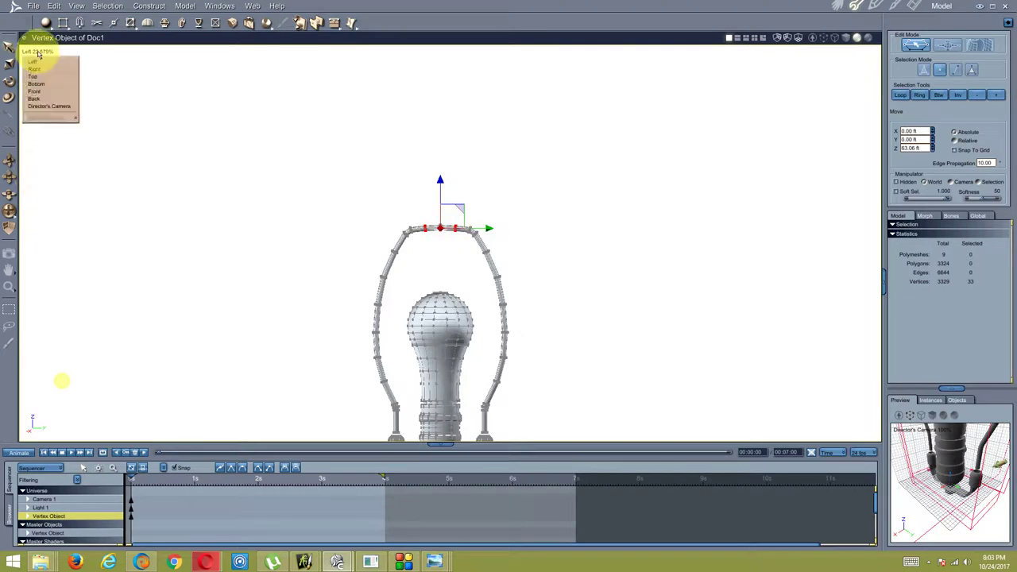
{"action": "left_click", "coordinate": [45, 107]}
{"action": "mouse_move", "coordinate": [205, 234]}
{"action": "middle_mouse_down"}
{"action": "mouse_move", "coordinate": [316, 221]}
{"action": "mouse_move", "coordinate": [192, 261]}
{"action": "middle_mouse_up"}
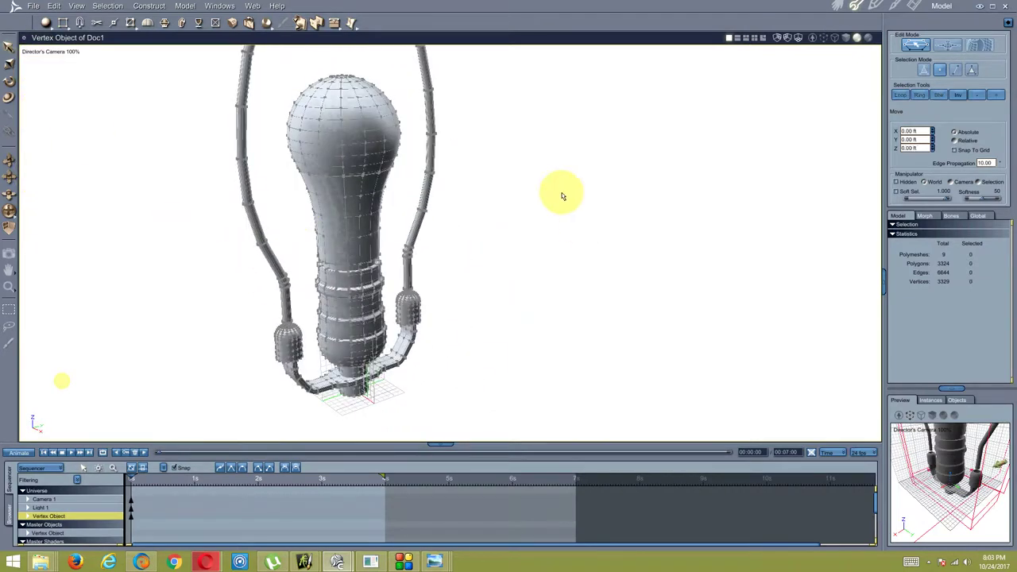
- Hide the frame arm polygons, delete the leftover guide curves, then bring the arms back
{"action": "left_click", "coordinate": [971, 70]}
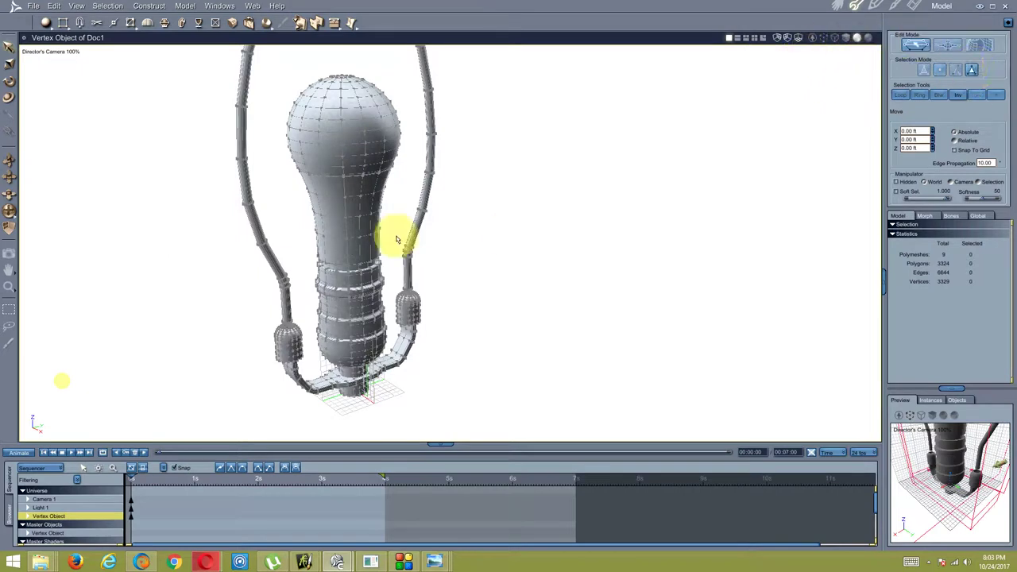
{"action": "left_click", "coordinate": [278, 273]}
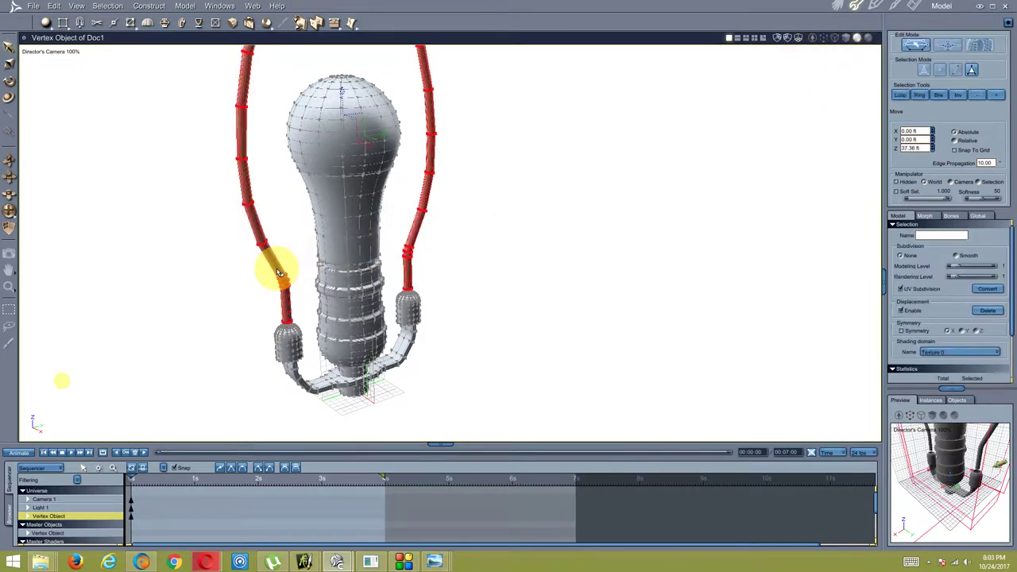
{"action": "key", "text": "Delete"}
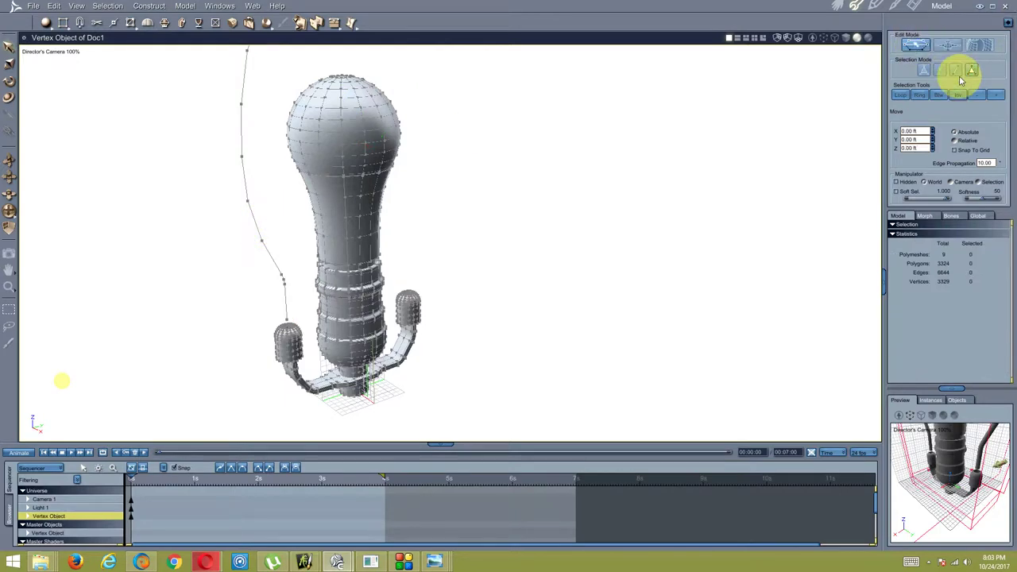
{"action": "left_click", "coordinate": [282, 275]}
{"action": "left_click", "coordinate": [289, 263]}
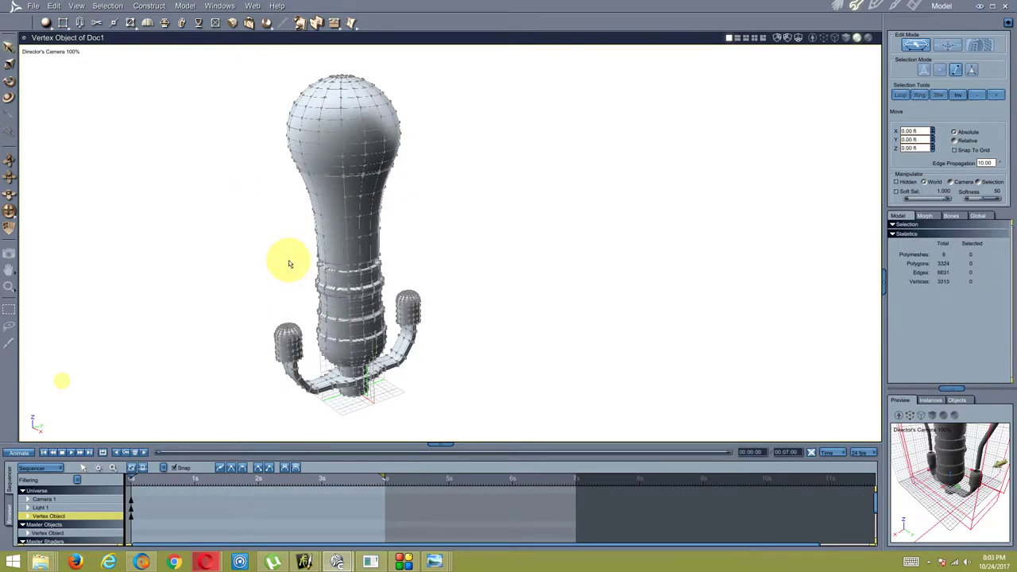
{"action": "left_click", "coordinate": [289, 264]}
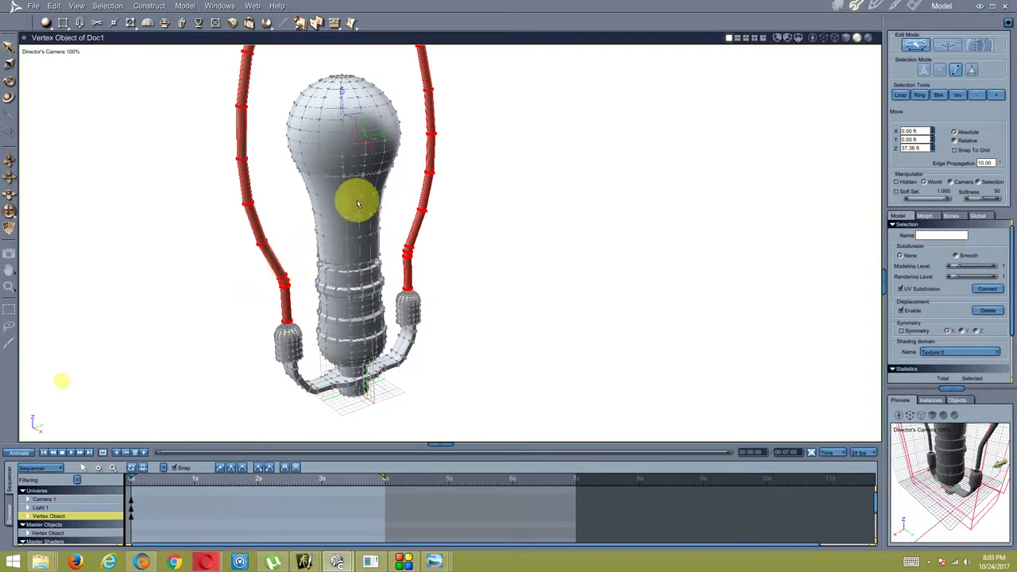
- Zoom toward the lamp base, clear the arm selection, and switch to vertex selection with Move
{"action": "scroll", "coordinate": [360, 256], "scroll_direction": "up", "scroll_amount": 3}
{"action": "mouse_move", "coordinate": [442, 268]}
{"action": "middle_mouse_down"}
{"action": "mouse_move", "coordinate": [456, 171]}
{"action": "mouse_move", "coordinate": [436, 186]}
{"action": "middle_mouse_up"}
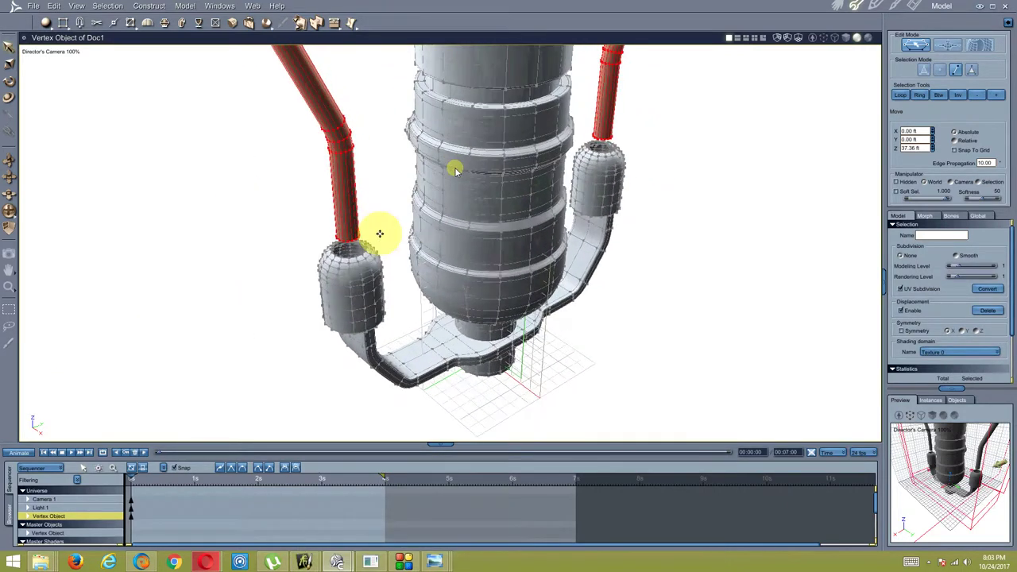
{"action": "left_click", "coordinate": [742, 94]}
{"action": "left_click", "coordinate": [956, 71]}
{"action": "left_click", "coordinate": [422, 198]}
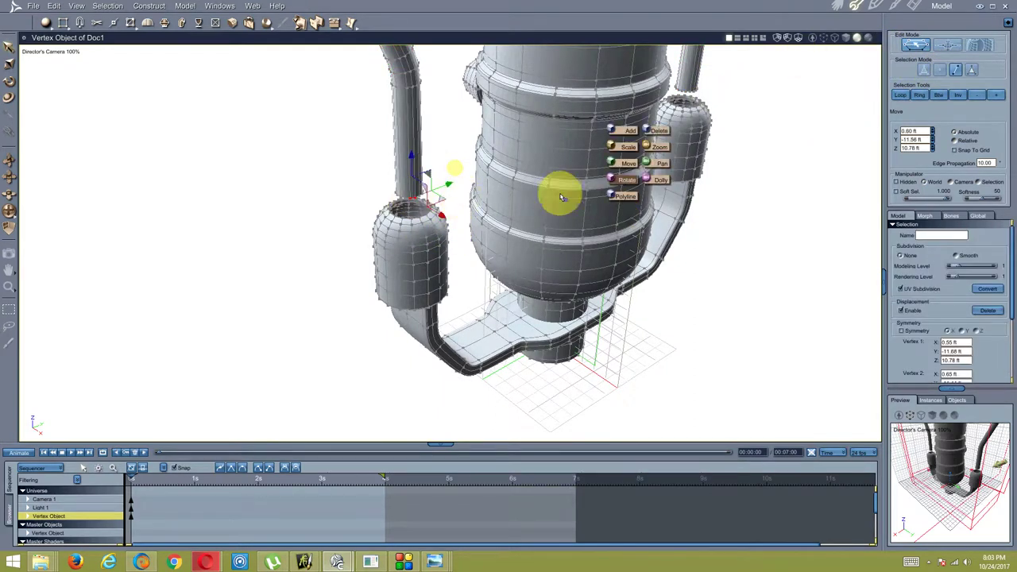
{"action": "left_click", "coordinate": [628, 164]}
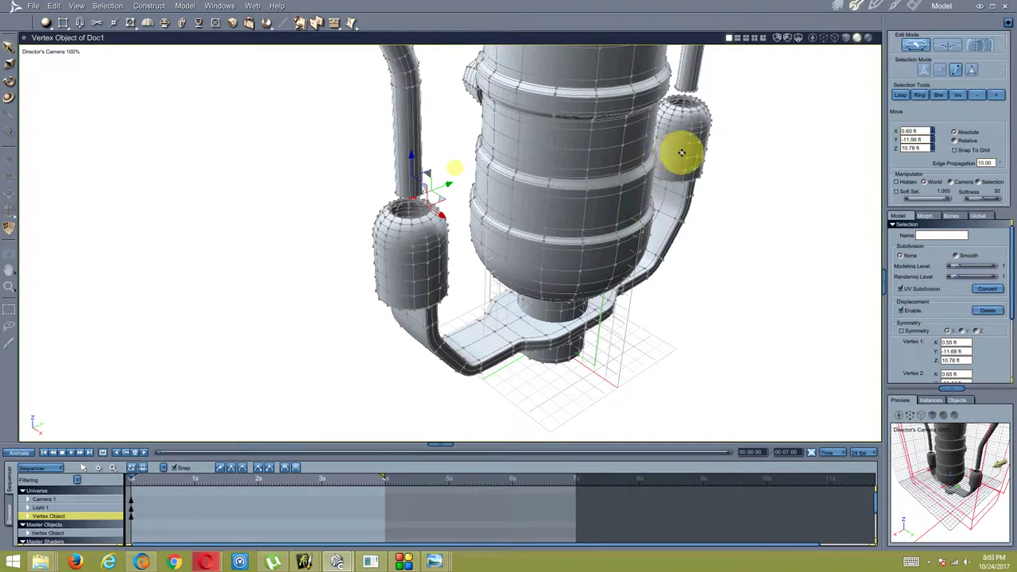
- Select the top edge rings of both the left and right cups
{"action": "middle_click_drag", "start_coordinate": [730, 132], "coordinate": [731, 130]}
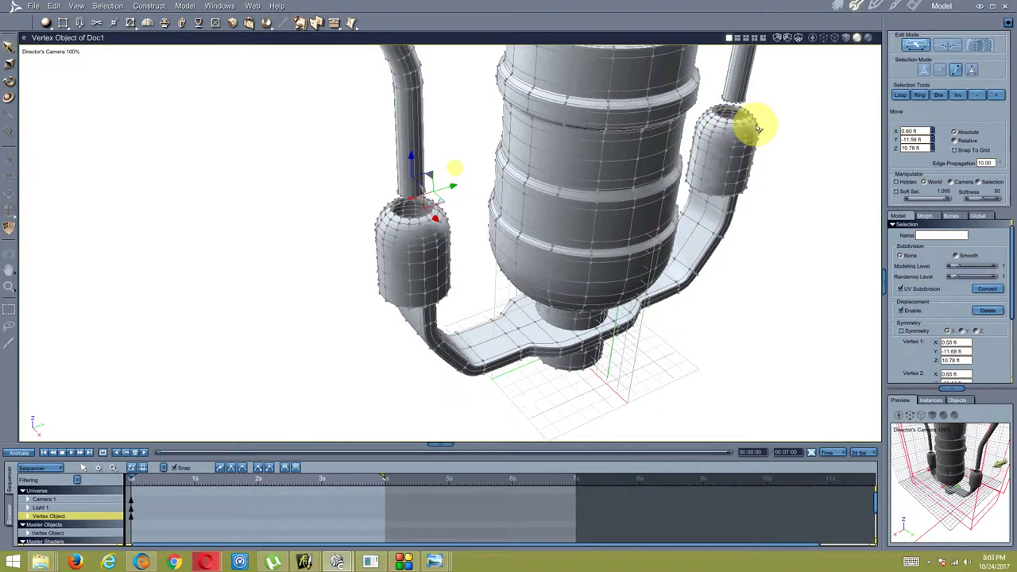
{"action": "left_click", "coordinate": [758, 127], "text": "shift"}
{"action": "left_click", "coordinate": [368, 196]}
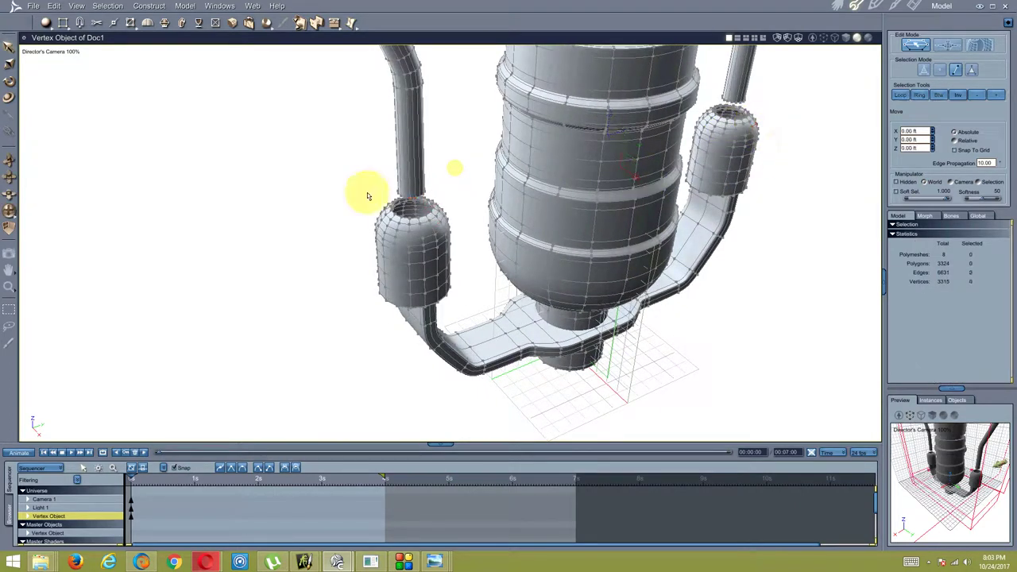
{"action": "left_click", "coordinate": [413, 201]}
{"action": "mouse_move", "coordinate": [661, 132]}
{"action": "middle_mouse_down"}
{"action": "mouse_move", "coordinate": [685, 120]}
{"action": "mouse_move", "coordinate": [613, 141]}
{"action": "mouse_move", "coordinate": [685, 151]}
{"action": "middle_mouse_up"}
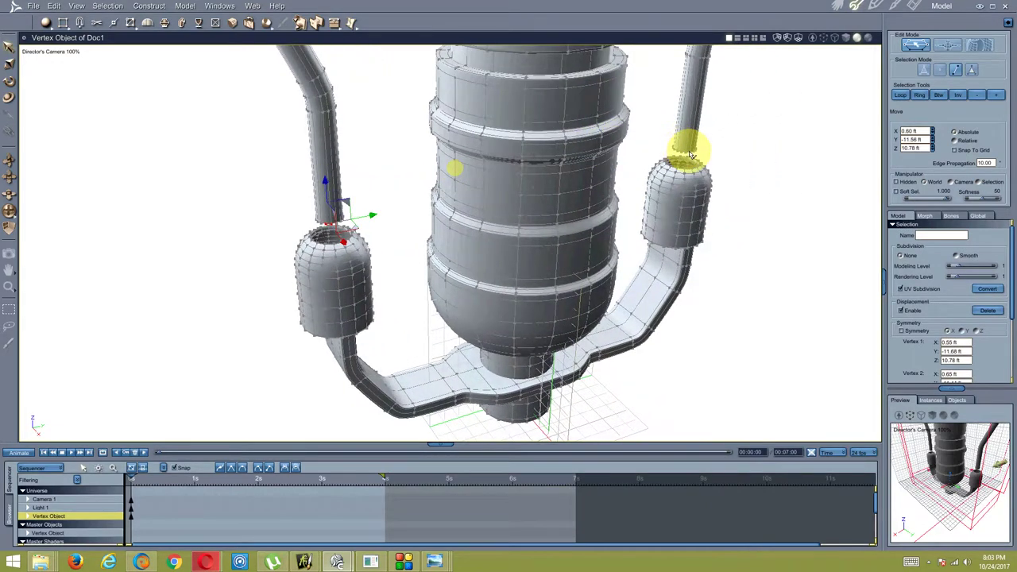
{"action": "left_click", "coordinate": [689, 155], "text": "shift"}
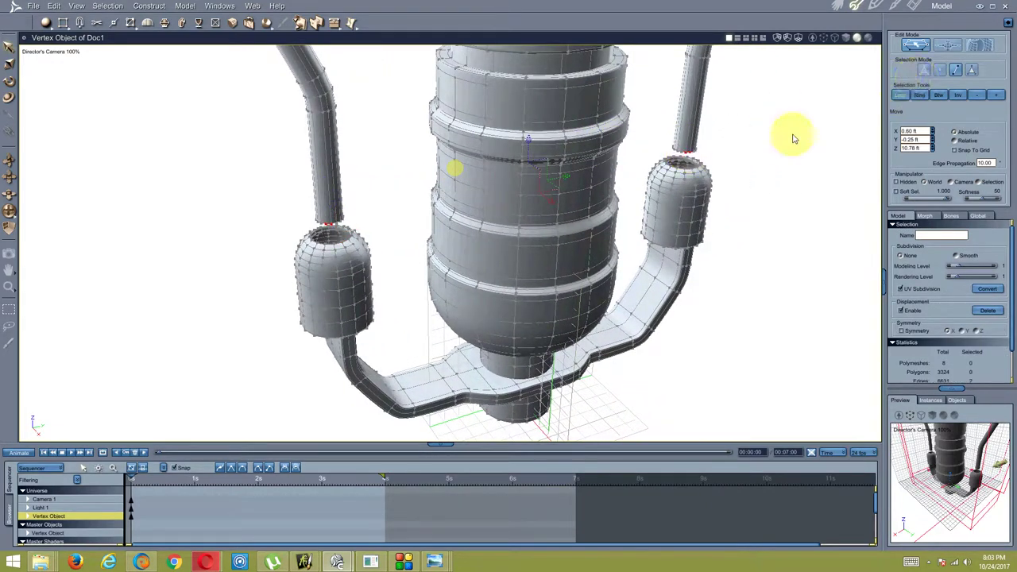
{"action": "middle_click_drag", "start_coordinate": [465, 196], "coordinate": [468, 173]}
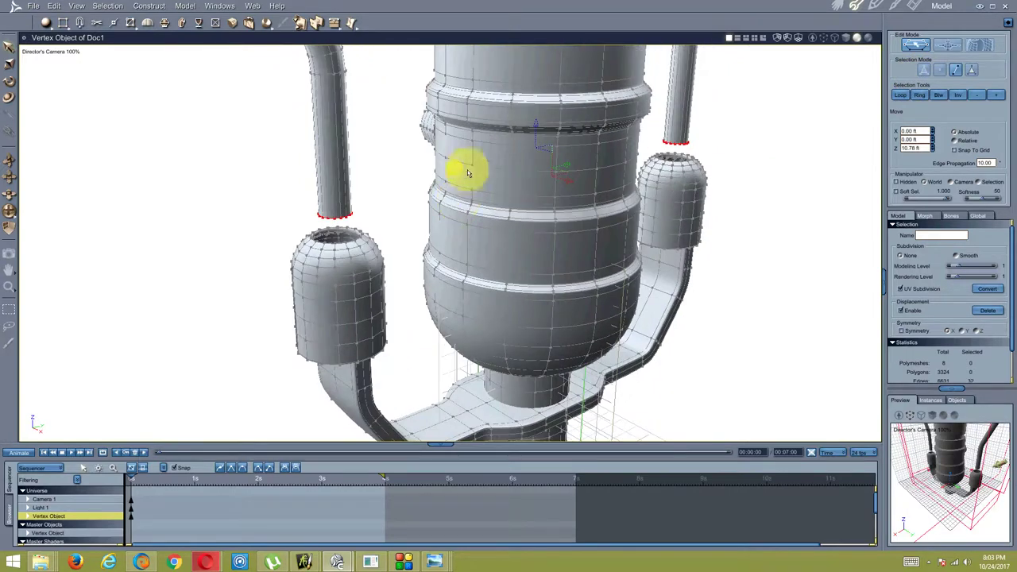
- Dynamically extrude both cup rings upward into short collars, reaching 3358 polygons
{"action": "left_click", "coordinate": [164, 23]}
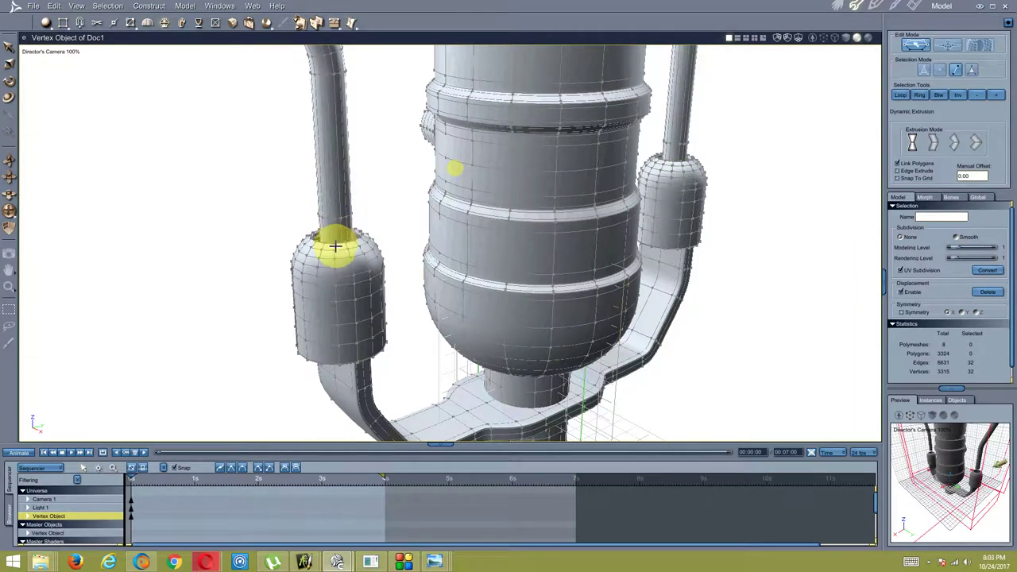
{"action": "mouse_move", "coordinate": [308, 267]}
{"action": "left_mouse_down"}
{"action": "mouse_move", "coordinate": [309, 230]}
{"action": "mouse_move", "coordinate": [672, 66]}
{"action": "left_mouse_up"}
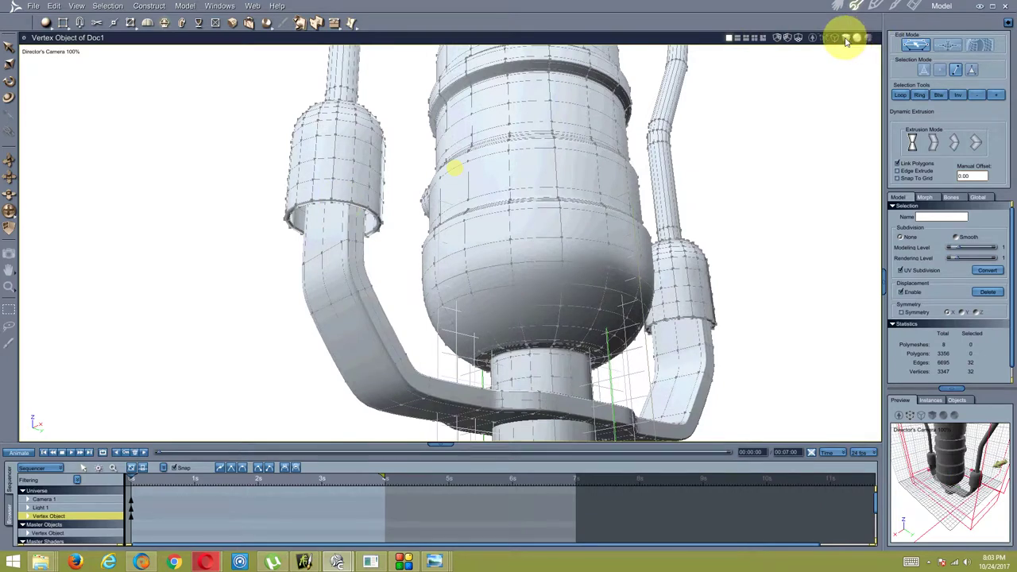
{"action": "left_click_drag", "start_coordinate": [432, 142], "coordinate": [666, 75]}
{"action": "mouse_move", "coordinate": [835, 42]}
{"action": "left_mouse_down"}
{"action": "mouse_move", "coordinate": [427, 132]}
{"action": "mouse_move", "coordinate": [488, 172]}
{"action": "mouse_move", "coordinate": [363, 130]}
{"action": "mouse_move", "coordinate": [356, 149]}
{"action": "mouse_move", "coordinate": [366, 143]}
{"action": "left_mouse_up"}
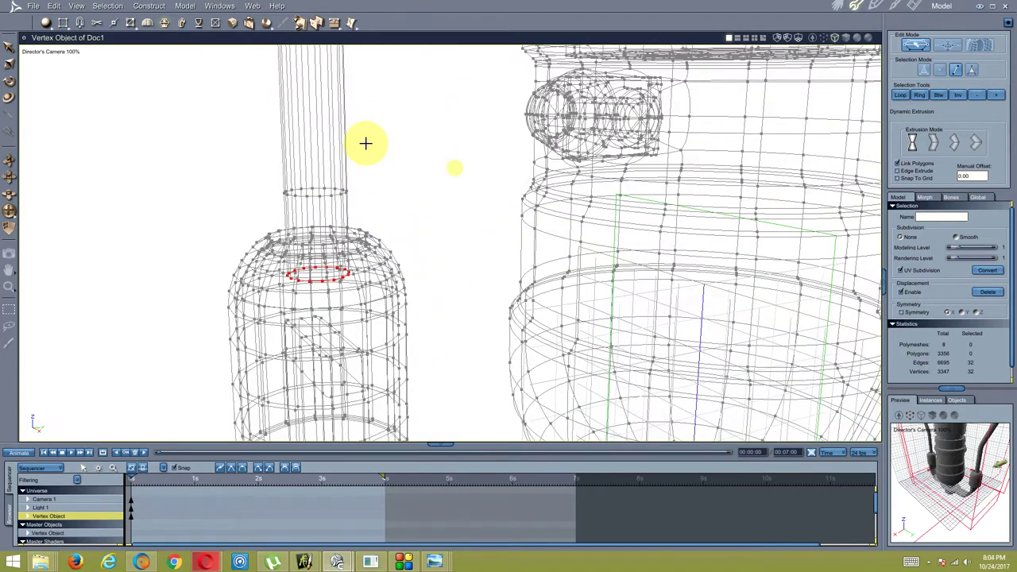
- Inset the left cup's top ring through repeated Dynamic Extrusion passes, reaching 3454 polygons
{"action": "right_click", "coordinate": [359, 143]}
{"action": "left_click", "coordinate": [355, 148]}
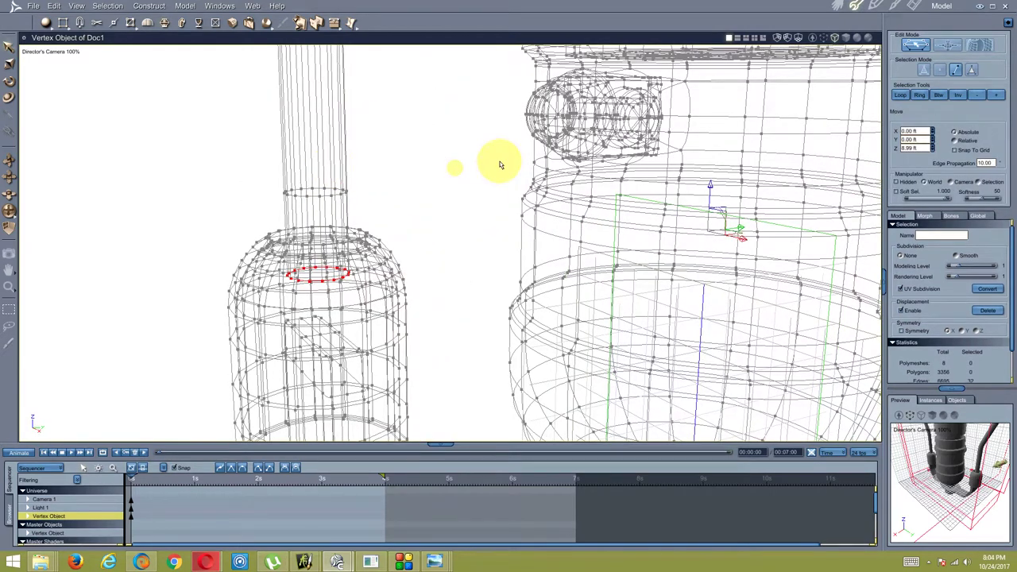
{"action": "mouse_move", "coordinate": [699, 207]}
{"action": "left_mouse_down"}
{"action": "mouse_move", "coordinate": [471, 257]}
{"action": "mouse_move", "coordinate": [472, 220]}
{"action": "mouse_move", "coordinate": [516, 272]}
{"action": "mouse_move", "coordinate": [495, 215]}
{"action": "mouse_move", "coordinate": [431, 220]}
{"action": "left_mouse_up"}
{"action": "left_click", "coordinate": [161, 24]}
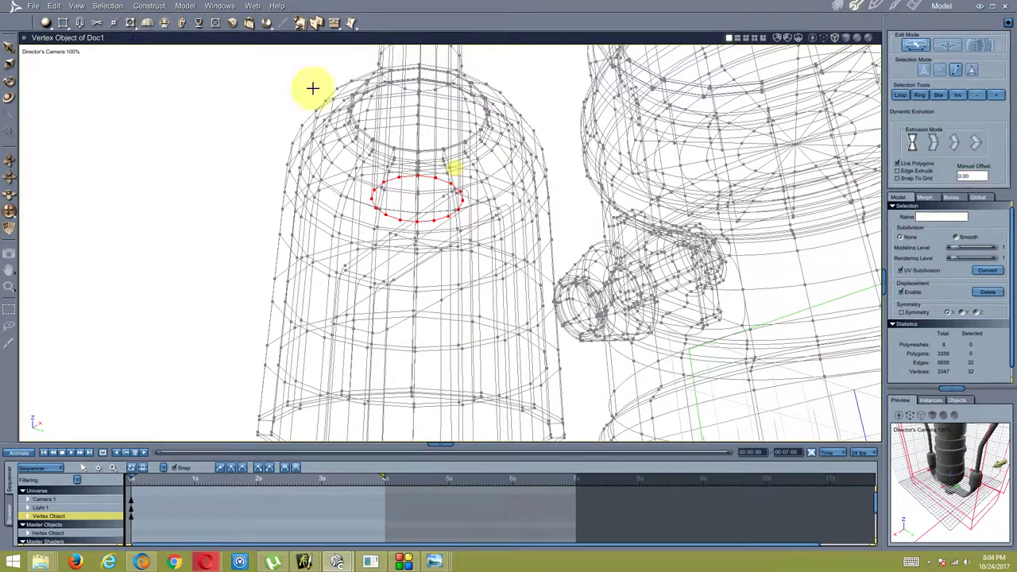
{"action": "left_click_drag", "start_coordinate": [311, 87], "coordinate": [393, 141]}
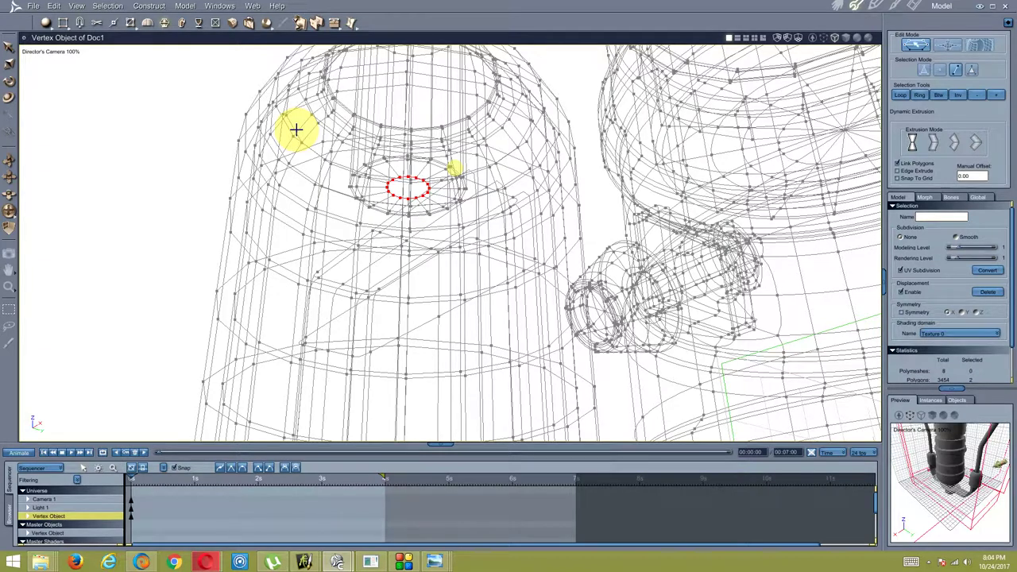
{"action": "left_click", "coordinate": [184, 6]}
{"action": "mouse_move", "coordinate": [195, 58]}
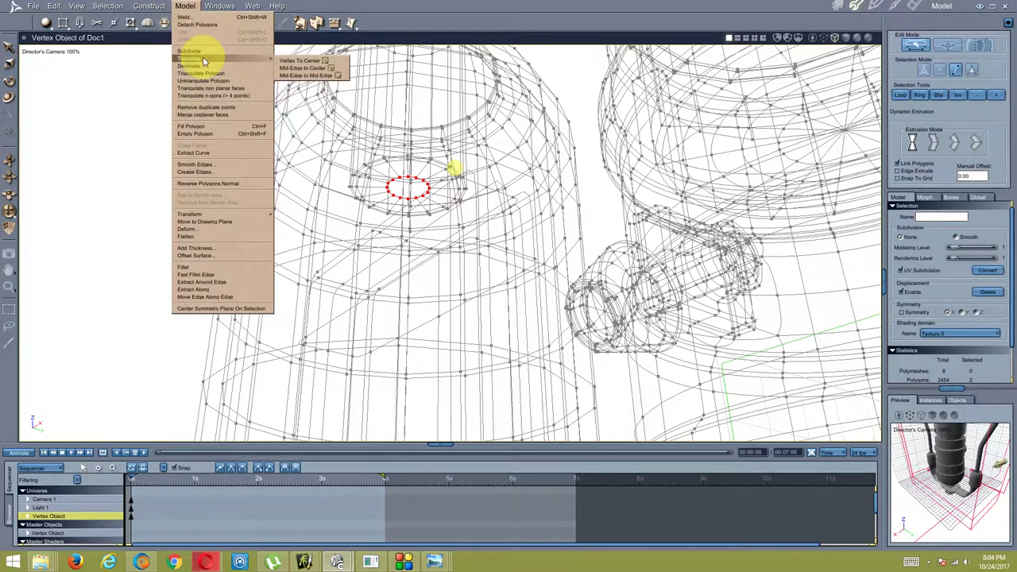
- Cap the ring with Tessellate > Vertex To Center, then zoom out to a front view
{"action": "left_click", "coordinate": [313, 64]}
{"action": "mouse_move", "coordinate": [390, 119]}
{"action": "middle_mouse_down"}
{"action": "mouse_move", "coordinate": [575, 239]}
{"action": "mouse_move", "coordinate": [447, 189]}
{"action": "middle_mouse_up"}
{"action": "scroll", "coordinate": [518, 179], "scroll_direction": "up", "scroll_amount": 5}
{"action": "scroll", "coordinate": [517, 180], "scroll_direction": "up", "scroll_amount": 3}
{"action": "scroll", "coordinate": [411, 197], "scroll_direction": "down", "scroll_amount": 5}
{"action": "scroll", "coordinate": [273, 211], "scroll_direction": "down", "scroll_amount": 2}
{"action": "scroll", "coordinate": [275, 243], "scroll_direction": "up", "scroll_amount": 2}
{"action": "scroll", "coordinate": [275, 245], "scroll_direction": "up", "scroll_amount": 2}
{"action": "scroll", "coordinate": [341, 212], "scroll_direction": "up", "scroll_amount": 2}
{"action": "scroll", "coordinate": [322, 212], "scroll_direction": "up", "scroll_amount": 3}
{"action": "scroll", "coordinate": [288, 210], "scroll_direction": "down", "scroll_amount": 2}
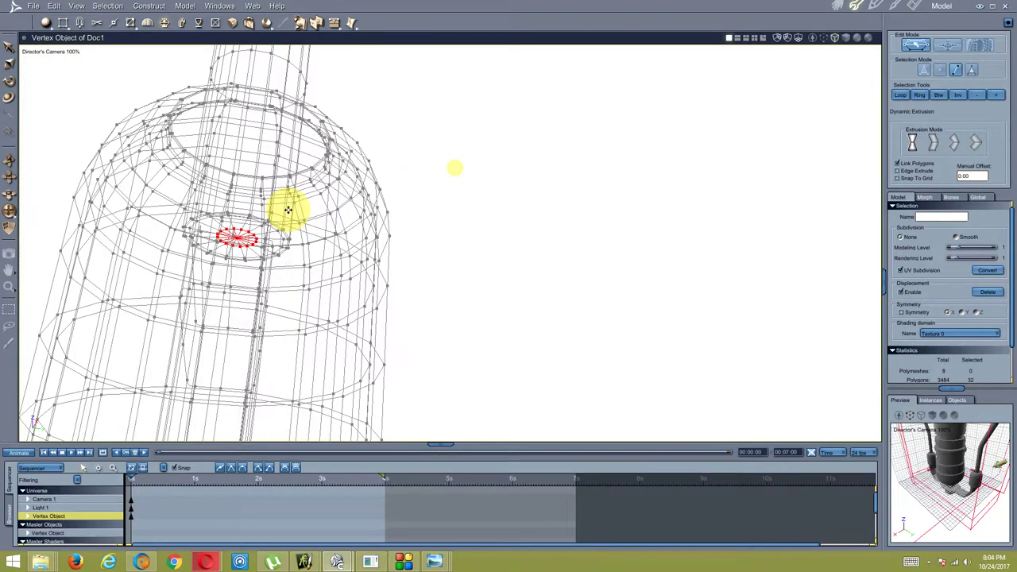
{"action": "scroll", "coordinate": [288, 209], "scroll_direction": "down", "scroll_amount": 2}
{"action": "scroll", "coordinate": [277, 209], "scroll_direction": "down", "scroll_amount": 2}
{"action": "scroll", "coordinate": [257, 193], "scroll_direction": "down", "scroll_amount": 2}
{"action": "scroll", "coordinate": [291, 216], "scroll_direction": "down", "scroll_amount": 1}
{"action": "mouse_move", "coordinate": [292, 186]}
{"action": "middle_mouse_down"}
{"action": "mouse_move", "coordinate": [371, 258]}
{"action": "mouse_move", "coordinate": [354, 205]}
{"action": "middle_mouse_up"}
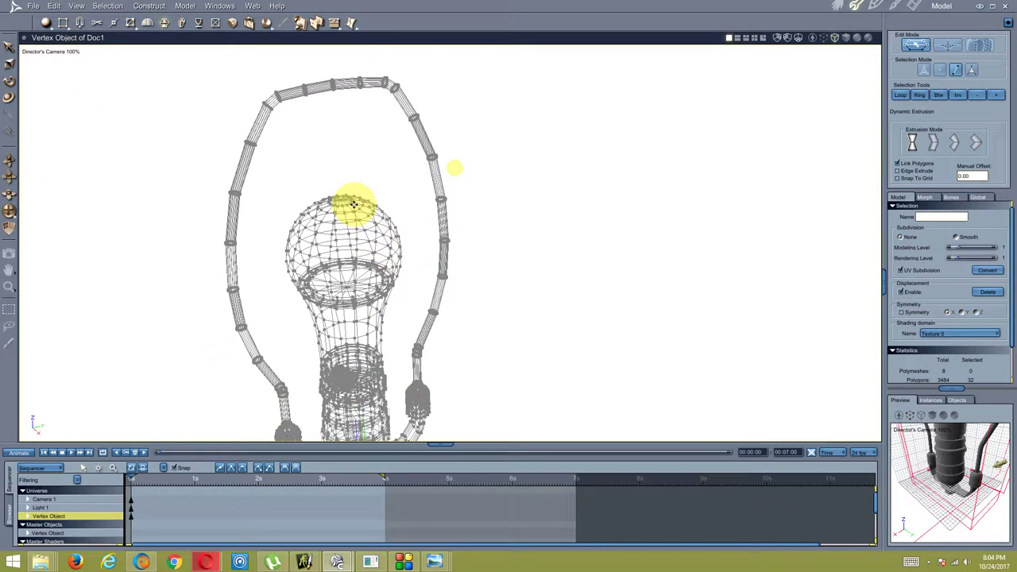
{"action": "mouse_move", "coordinate": [219, 262]}
{"action": "middle_mouse_down"}
{"action": "mouse_move", "coordinate": [341, 238]}
{"action": "mouse_move", "coordinate": [307, 250]}
{"action": "mouse_move", "coordinate": [307, 234]}
{"action": "mouse_move", "coordinate": [343, 210]}
{"action": "mouse_move", "coordinate": [336, 239]}
{"action": "mouse_move", "coordinate": [284, 234]}
{"action": "mouse_move", "coordinate": [343, 230]}
{"action": "middle_mouse_up"}
{"action": "mouse_move", "coordinate": [371, 188]}
{"action": "middle_mouse_down"}
{"action": "mouse_move", "coordinate": [277, 295]}
{"action": "mouse_move", "coordinate": [349, 288]}
{"action": "mouse_move", "coordinate": [279, 311]}
{"action": "mouse_move", "coordinate": [314, 228]}
{"action": "mouse_move", "coordinate": [358, 246]}
{"action": "mouse_move", "coordinate": [411, 230]}
{"action": "mouse_move", "coordinate": [336, 234]}
{"action": "mouse_move", "coordinate": [459, 260]}
{"action": "mouse_move", "coordinate": [438, 329]}
{"action": "mouse_move", "coordinate": [556, 329]}
{"action": "mouse_move", "coordinate": [438, 341]}
{"action": "mouse_move", "coordinate": [357, 336]}
{"action": "mouse_move", "coordinate": [432, 311]}
{"action": "mouse_move", "coordinate": [450, 318]}
{"action": "mouse_move", "coordinate": [390, 222]}
{"action": "mouse_move", "coordinate": [470, 236]}
{"action": "mouse_move", "coordinate": [421, 257]}
{"action": "mouse_move", "coordinate": [432, 307]}
{"action": "mouse_move", "coordinate": [390, 295]}
{"action": "mouse_move", "coordinate": [451, 301]}
{"action": "mouse_move", "coordinate": [411, 231]}
{"action": "mouse_move", "coordinate": [490, 281]}
{"action": "mouse_move", "coordinate": [352, 295]}
{"action": "mouse_move", "coordinate": [436, 257]}
{"action": "mouse_move", "coordinate": [363, 277]}
{"action": "mouse_move", "coordinate": [291, 263]}
{"action": "mouse_move", "coordinate": [398, 250]}
{"action": "mouse_move", "coordinate": [348, 282]}
{"action": "mouse_move", "coordinate": [484, 270]}
{"action": "mouse_move", "coordinate": [359, 286]}
{"action": "mouse_move", "coordinate": [446, 288]}
{"action": "mouse_move", "coordinate": [482, 220]}
{"action": "middle_mouse_up"}
- In shaded display, select the harp frame and give it Smooth subdivision at Modeling Level 2
{"action": "left_click", "coordinate": [858, 38]}
{"action": "mouse_move", "coordinate": [411, 213]}
{"action": "middle_mouse_down"}
{"action": "mouse_move", "coordinate": [427, 250]}
{"action": "mouse_move", "coordinate": [491, 250]}
{"action": "mouse_move", "coordinate": [460, 246]}
{"action": "mouse_move", "coordinate": [354, 277]}
{"action": "middle_mouse_up"}
{"action": "right_click", "coordinate": [354, 277]}
{"action": "left_click", "coordinate": [358, 266]}
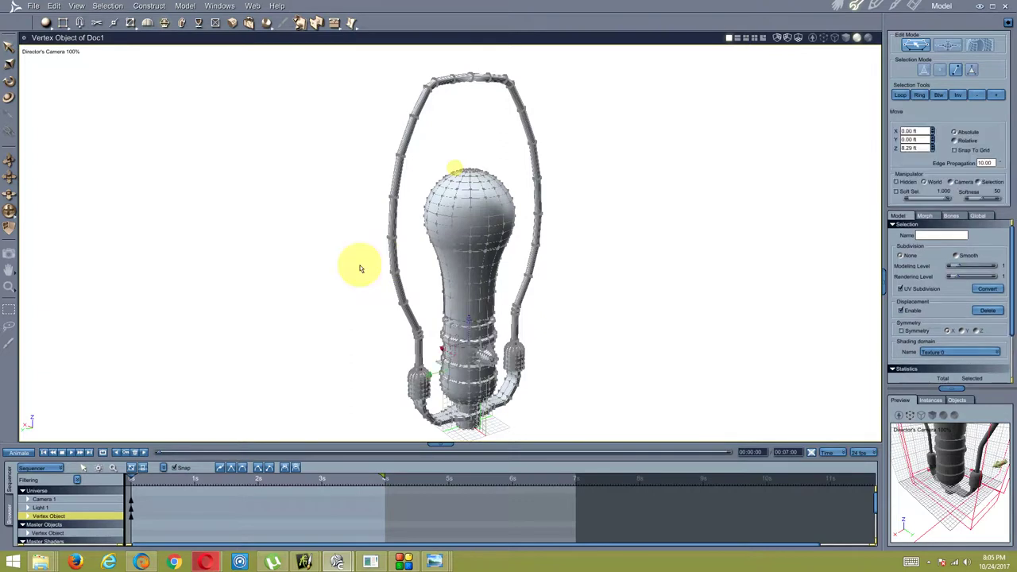
{"action": "left_click", "coordinate": [398, 256]}
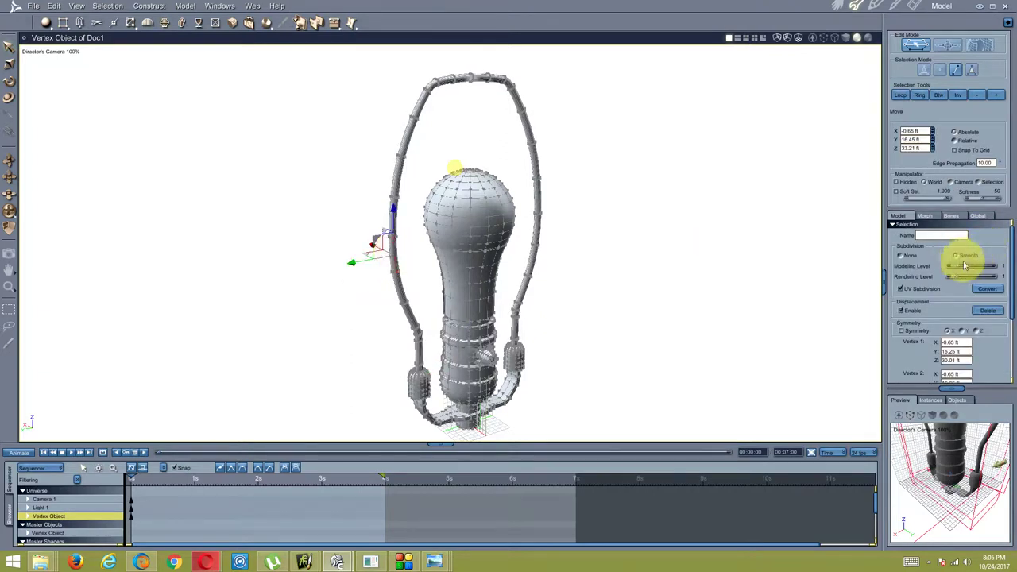
{"action": "middle_click_drag", "start_coordinate": [552, 247], "coordinate": [493, 227]}
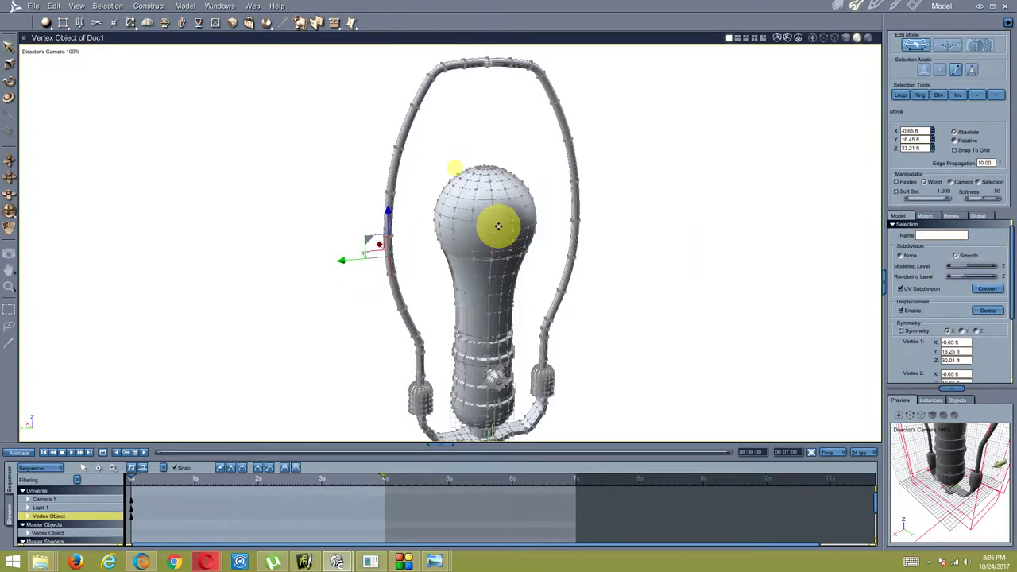
{"action": "middle_click_drag", "start_coordinate": [543, 270], "coordinate": [523, 257]}
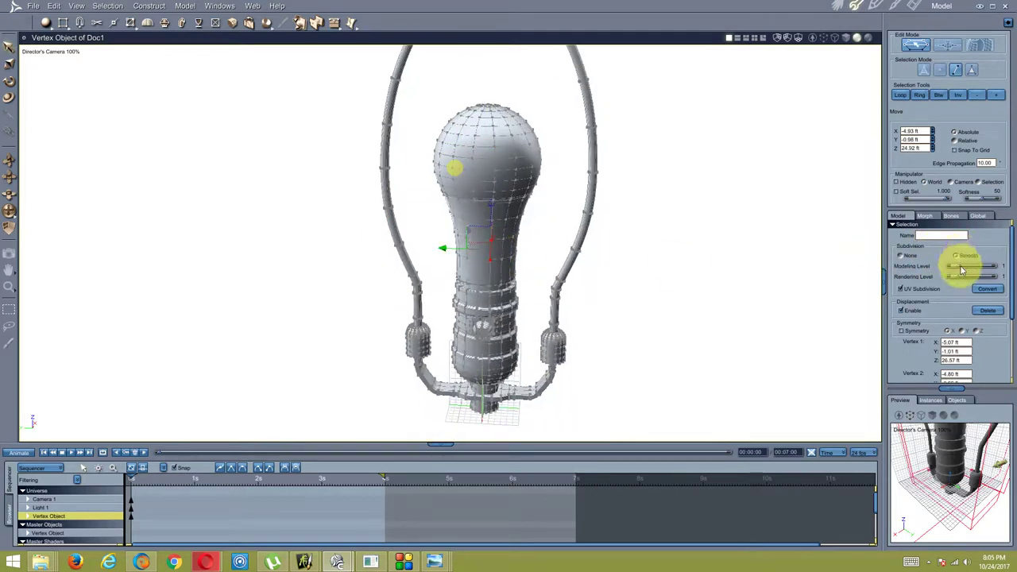
{"action": "mouse_move", "coordinate": [454, 249]}
{"action": "middle_mouse_down"}
{"action": "mouse_move", "coordinate": [503, 267]}
{"action": "mouse_move", "coordinate": [477, 209]}
{"action": "mouse_move", "coordinate": [450, 233]}
{"action": "mouse_move", "coordinate": [476, 255]}
{"action": "mouse_move", "coordinate": [495, 244]}
{"action": "mouse_move", "coordinate": [482, 241]}
{"action": "mouse_move", "coordinate": [499, 189]}
{"action": "mouse_move", "coordinate": [492, 249]}
{"action": "mouse_move", "coordinate": [456, 241]}
{"action": "mouse_move", "coordinate": [549, 240]}
{"action": "mouse_move", "coordinate": [477, 220]}
{"action": "mouse_move", "coordinate": [466, 204]}
{"action": "middle_mouse_up"}
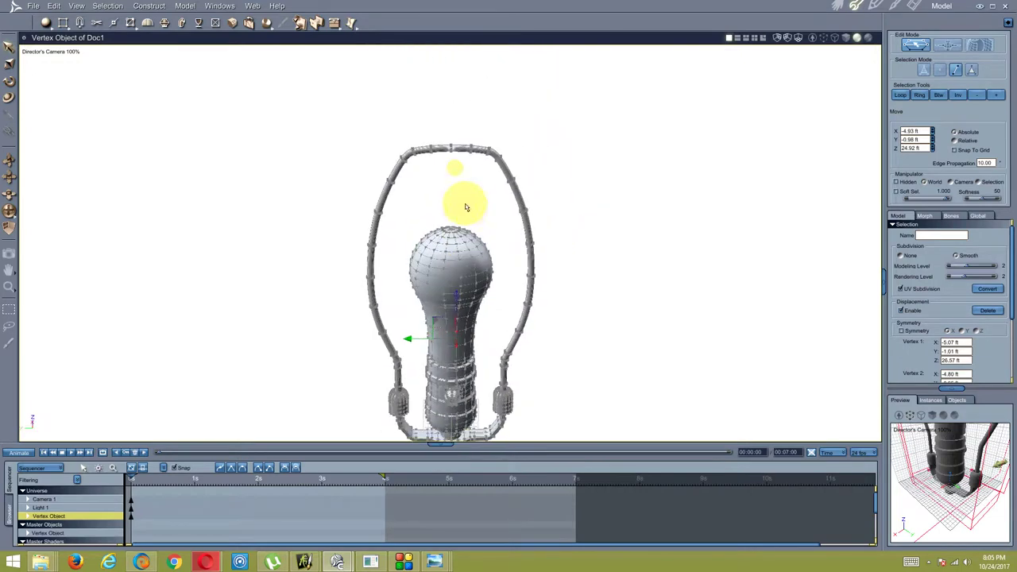
- Switch to whole-polygon selection and select the entire harp frame
{"action": "left_click", "coordinate": [979, 71]}
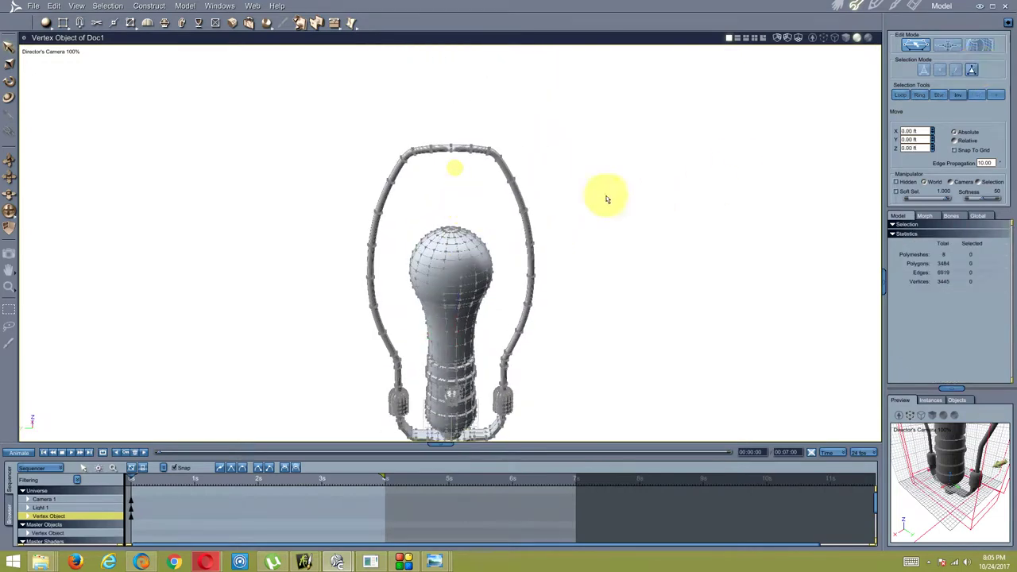
{"action": "left_click", "coordinate": [517, 193]}
{"action": "mouse_move", "coordinate": [477, 209]}
{"action": "middle_mouse_down"}
{"action": "mouse_move", "coordinate": [484, 226]}
{"action": "mouse_move", "coordinate": [427, 225]}
{"action": "middle_mouse_up"}
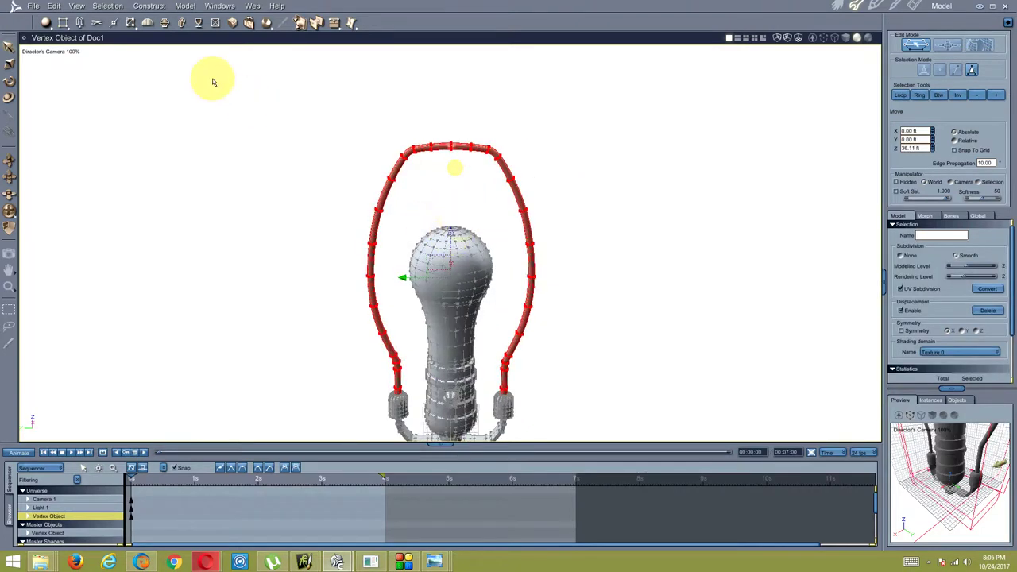
{"action": "left_click", "coordinate": [182, 6]}
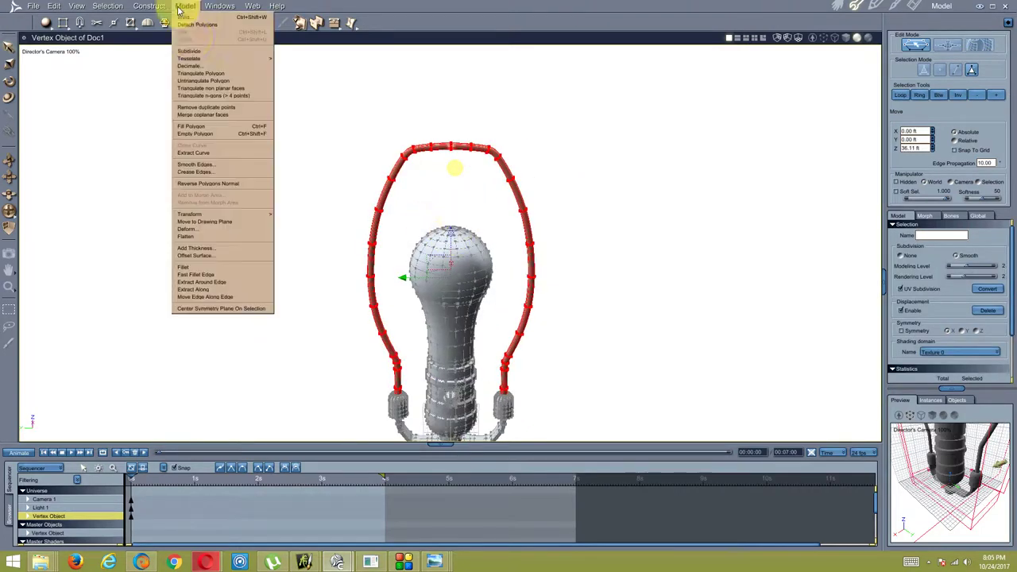
{"action": "left_click", "coordinate": [207, 187]}
- Deselect the wire arch above the bulb and select the lower loop beneath it
{"action": "middle_click_drag", "start_coordinate": [377, 281], "coordinate": [433, 246]}
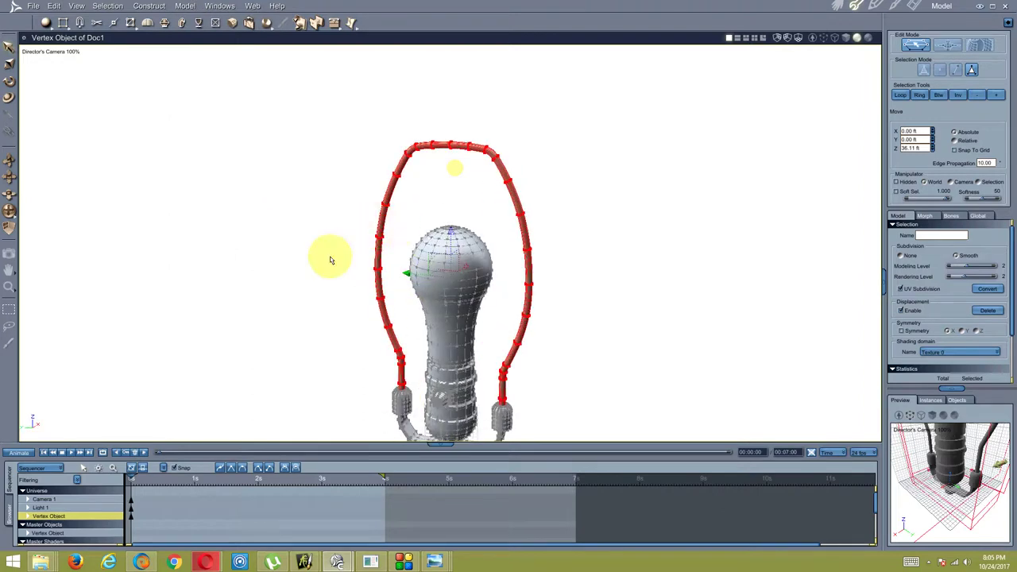
{"action": "left_click", "coordinate": [279, 278]}
{"action": "mouse_move", "coordinate": [339, 288]}
{"action": "middle_mouse_down"}
{"action": "mouse_move", "coordinate": [474, 306]}
{"action": "mouse_move", "coordinate": [466, 317]}
{"action": "middle_mouse_up"}
{"action": "left_click", "coordinate": [492, 313]}
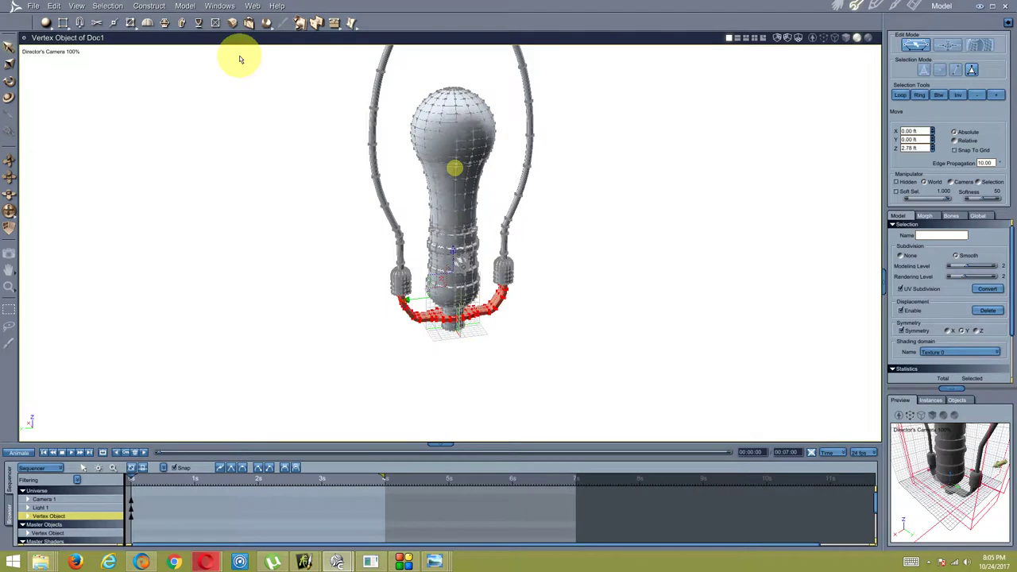
{"action": "mouse_move", "coordinate": [472, 182]}
{"action": "middle_mouse_down"}
{"action": "mouse_move", "coordinate": [423, 260]}
{"action": "mouse_move", "coordinate": [456, 249]}
{"action": "mouse_move", "coordinate": [381, 284]}
{"action": "mouse_move", "coordinate": [474, 285]}
{"action": "mouse_move", "coordinate": [363, 245]}
{"action": "mouse_move", "coordinate": [458, 246]}
{"action": "mouse_move", "coordinate": [331, 265]}
{"action": "mouse_move", "coordinate": [347, 290]}
{"action": "mouse_move", "coordinate": [294, 273]}
{"action": "mouse_move", "coordinate": [400, 281]}
{"action": "mouse_move", "coordinate": [300, 287]}
{"action": "mouse_move", "coordinate": [397, 287]}
{"action": "mouse_move", "coordinate": [409, 243]}
{"action": "middle_mouse_up"}
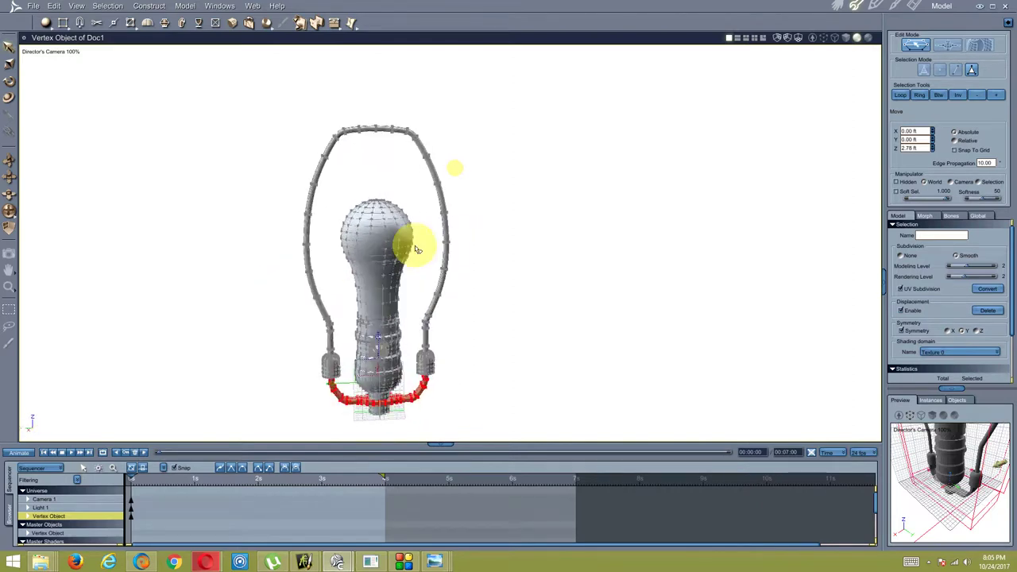
{"action": "mouse_move", "coordinate": [434, 562]}
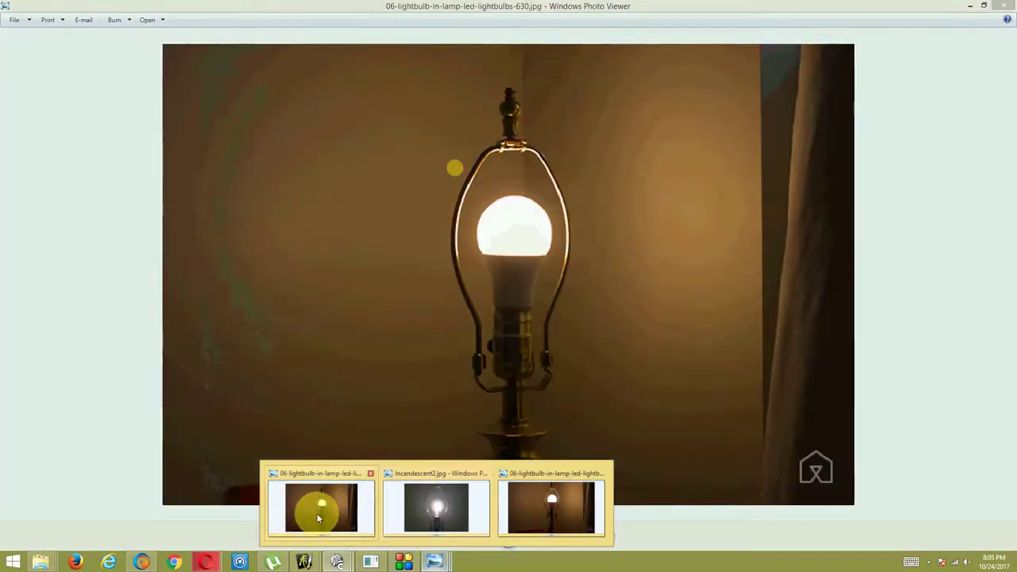
{"action": "left_click", "coordinate": [317, 512]}
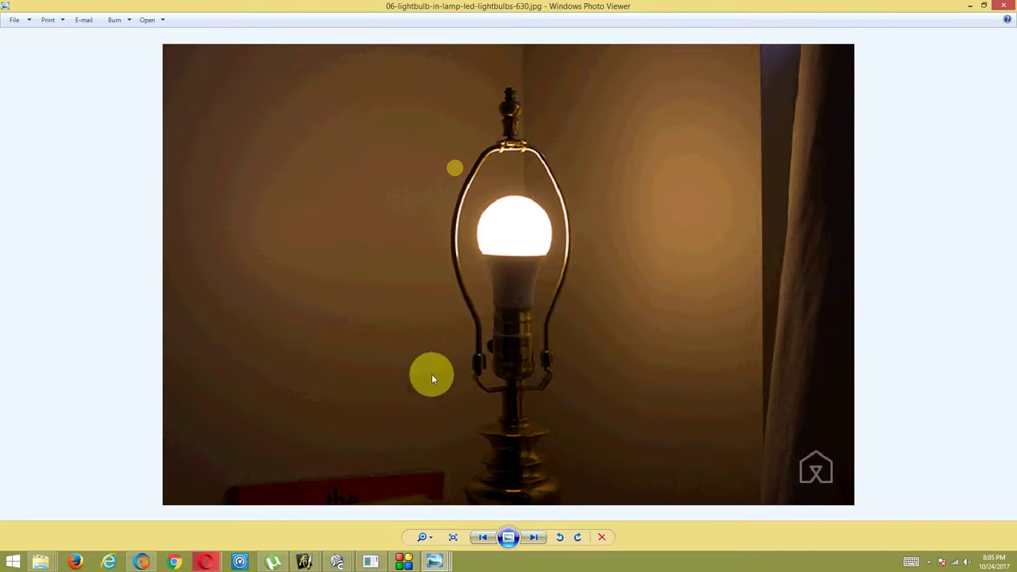
{"action": "mouse_move", "coordinate": [336, 562]}
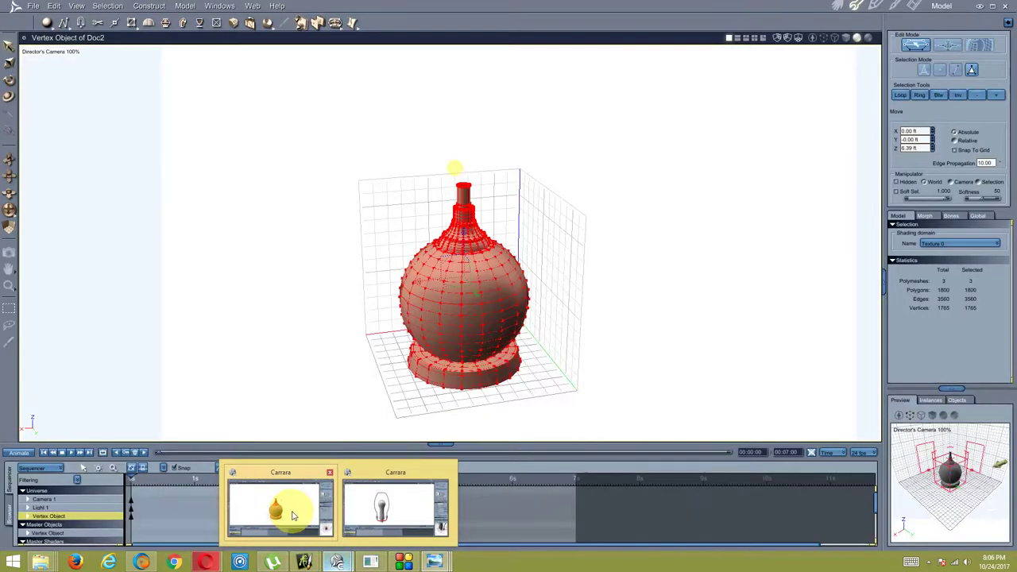
{"action": "left_click", "coordinate": [292, 516]}
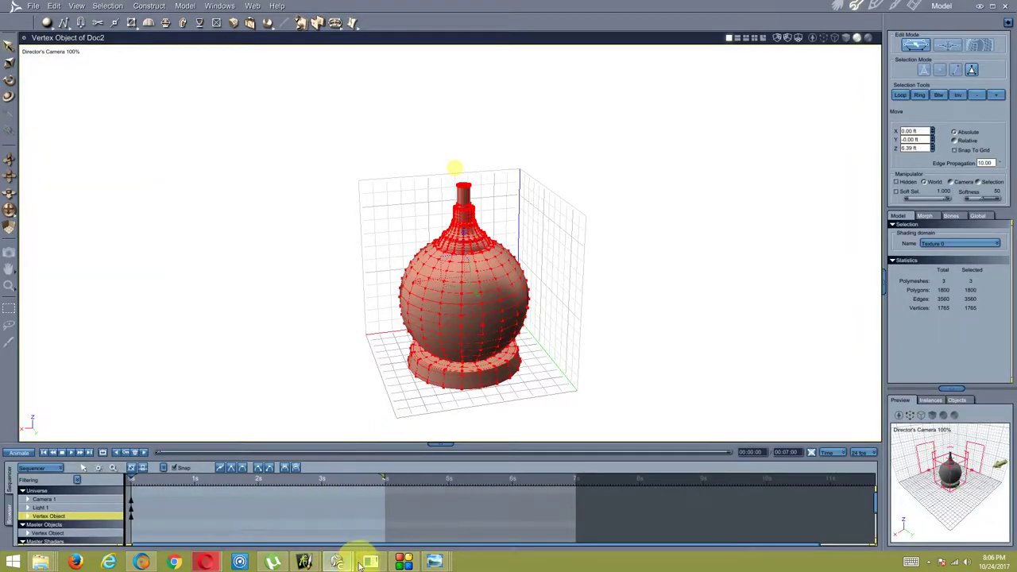
- Switch to the lightbulb lamp document and zoom in on the lamp base
{"action": "mouse_move", "coordinate": [337, 563]}
{"action": "left_click", "coordinate": [398, 497]}
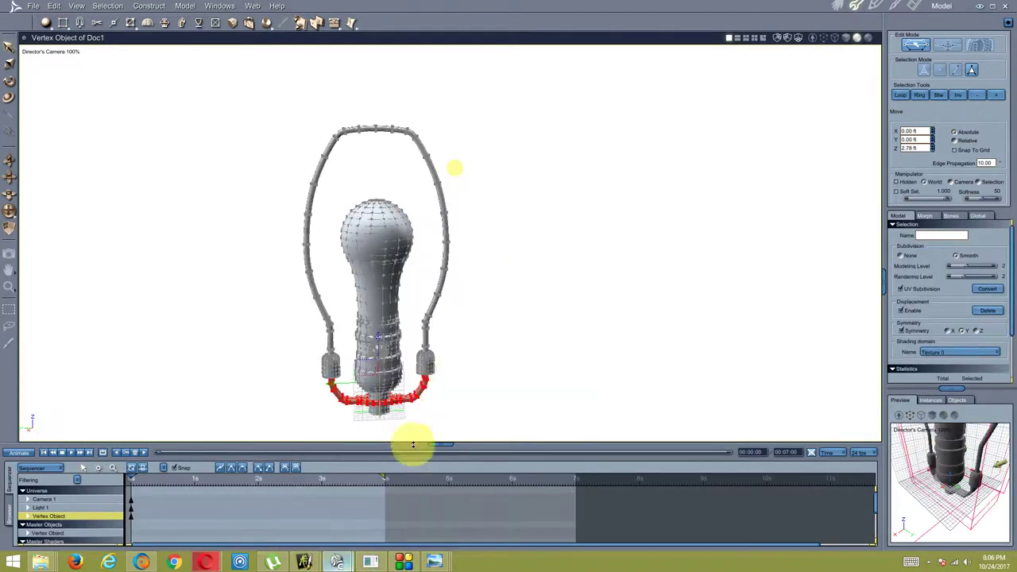
{"action": "scroll", "coordinate": [437, 228], "scroll_direction": "up", "scroll_amount": 2}
{"action": "scroll", "coordinate": [465, 279], "scroll_direction": "up", "scroll_amount": 2}
{"action": "scroll", "coordinate": [438, 273], "scroll_direction": "up", "scroll_amount": 2}
{"action": "scroll", "coordinate": [454, 281], "scroll_direction": "up", "scroll_amount": 2}
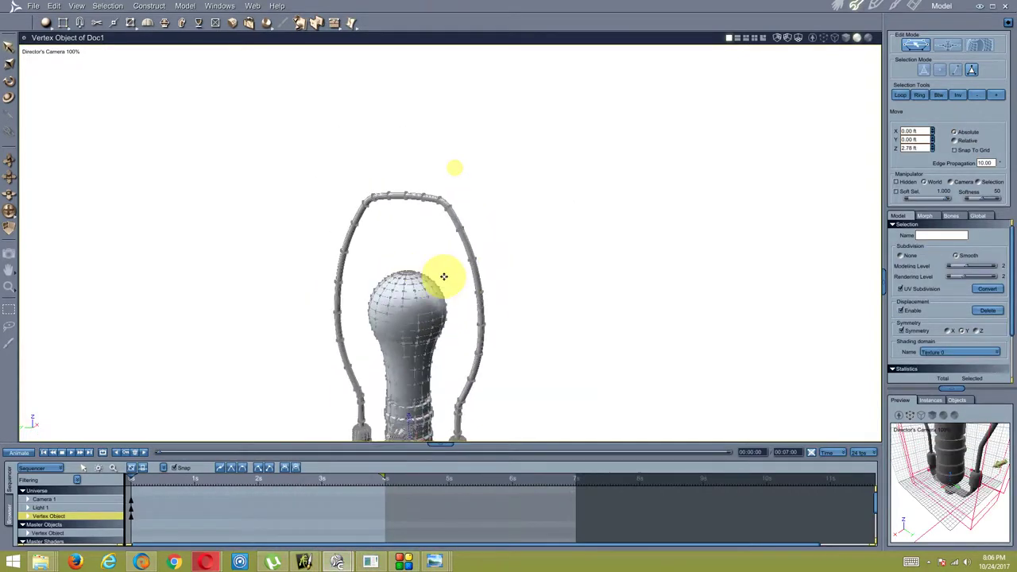
{"action": "middle_click_drag", "start_coordinate": [412, 276], "coordinate": [374, 363]}
- Insert a 10 ft, 16-sided, 8-section cylinder and raise it to Z 58.27 ft
{"action": "left_click", "coordinate": [149, 6]}
{"action": "mouse_move", "coordinate": [148, 17]}
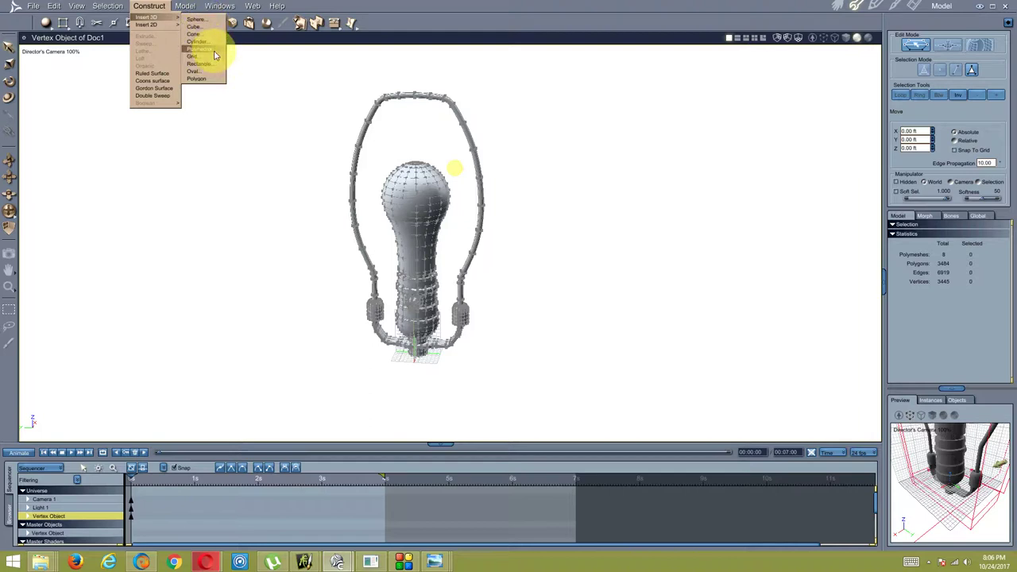
{"action": "left_click", "coordinate": [217, 43]}
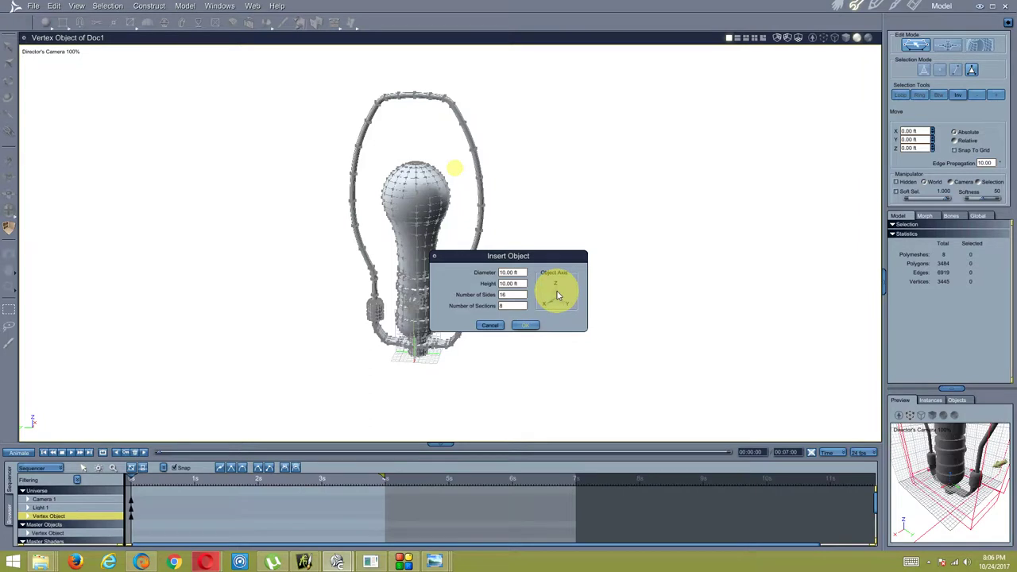
{"action": "left_click", "coordinate": [524, 327]}
{"action": "middle_click_drag", "start_coordinate": [518, 320], "coordinate": [447, 318]}
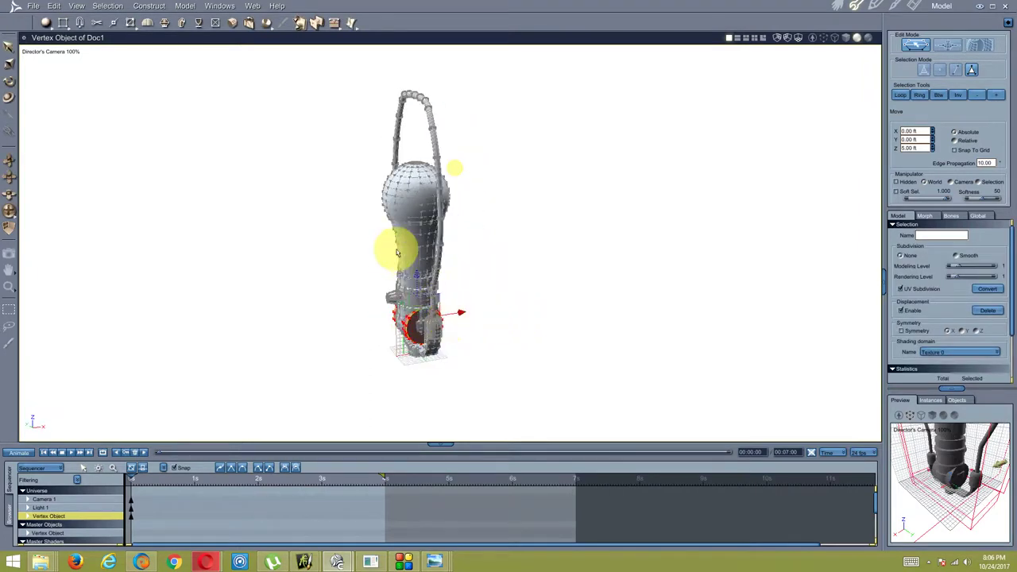
{"action": "mouse_move", "coordinate": [417, 273]}
{"action": "left_mouse_down"}
{"action": "mouse_move", "coordinate": [419, 116]}
{"action": "mouse_move", "coordinate": [466, 314]}
{"action": "left_mouse_up"}
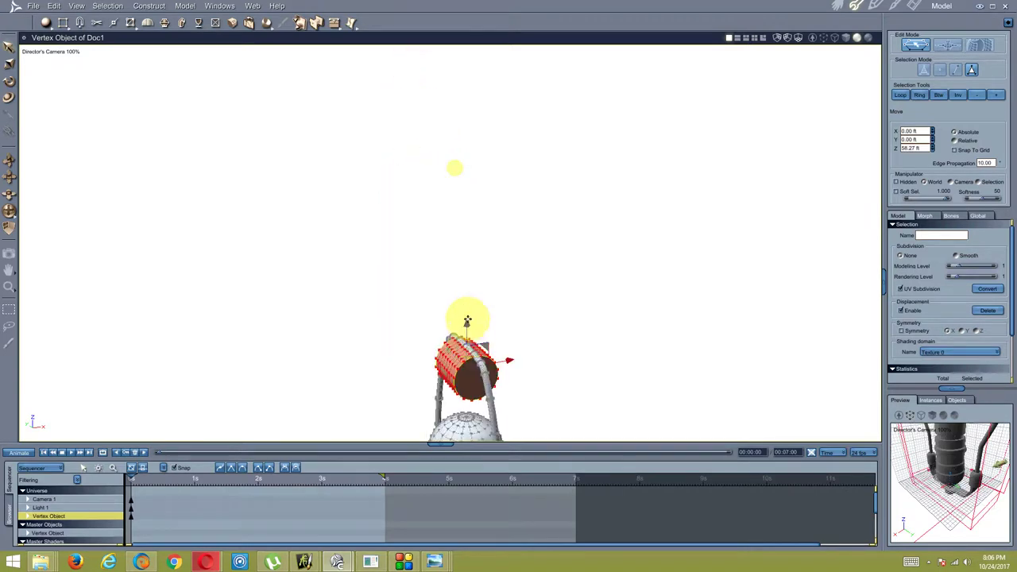
- Zoom in on the cylinder and shift it 0.65 ft along X across the arch top
{"action": "scroll", "coordinate": [465, 302], "scroll_direction": "up", "scroll_amount": 2}
{"action": "scroll", "coordinate": [461, 261], "scroll_direction": "up", "scroll_amount": 2}
{"action": "scroll", "coordinate": [461, 261], "scroll_direction": "up", "scroll_amount": 2}
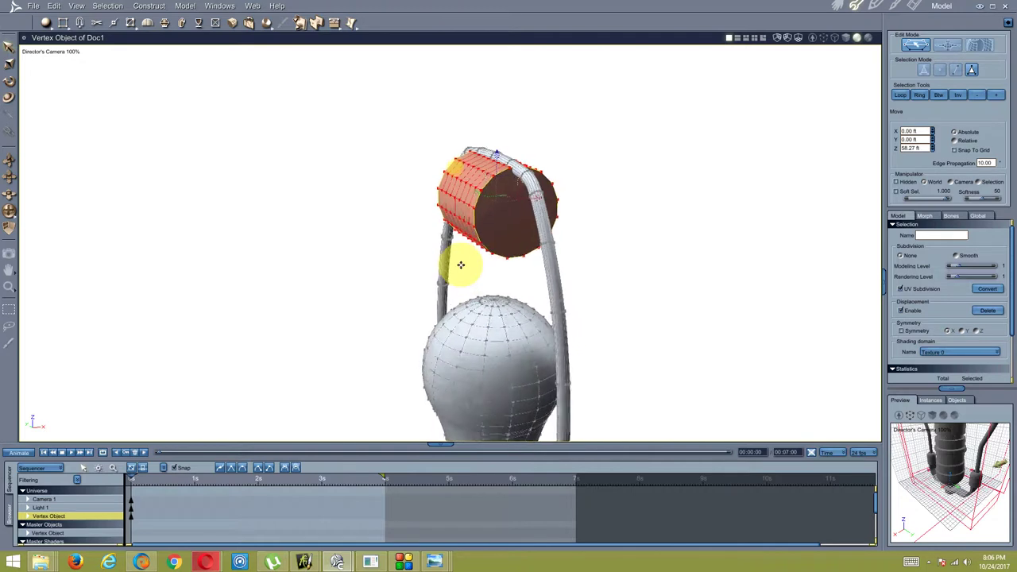
{"action": "scroll", "coordinate": [461, 260], "scroll_direction": "up", "scroll_amount": 2}
{"action": "scroll", "coordinate": [461, 260], "scroll_direction": "up", "scroll_amount": 2}
{"action": "mouse_move", "coordinate": [517, 209]}
{"action": "middle_mouse_down"}
{"action": "mouse_move", "coordinate": [450, 243]}
{"action": "mouse_move", "coordinate": [432, 238]}
{"action": "middle_mouse_up"}
{"action": "mouse_move", "coordinate": [450, 200]}
{"action": "middle_mouse_down"}
{"action": "mouse_move", "coordinate": [438, 97]}
{"action": "mouse_move", "coordinate": [438, 158]}
{"action": "middle_mouse_up"}
{"action": "left_click_drag", "start_coordinate": [504, 182], "coordinate": [513, 178]}
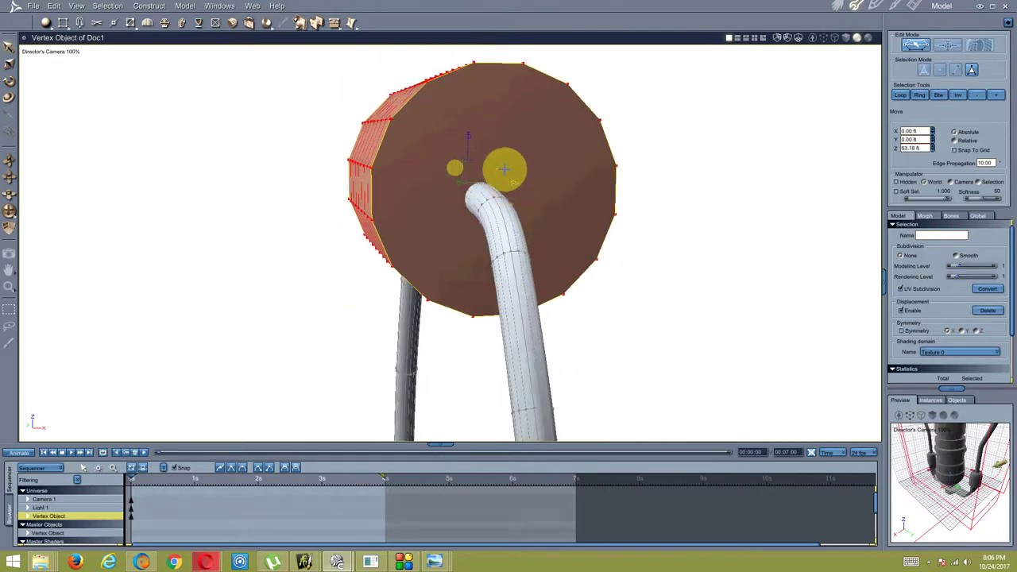
{"action": "mouse_move", "coordinate": [468, 135]}
{"action": "middle_mouse_down"}
{"action": "mouse_move", "coordinate": [400, 184]}
{"action": "mouse_move", "coordinate": [463, 177]}
{"action": "mouse_move", "coordinate": [517, 198]}
{"action": "middle_mouse_up"}
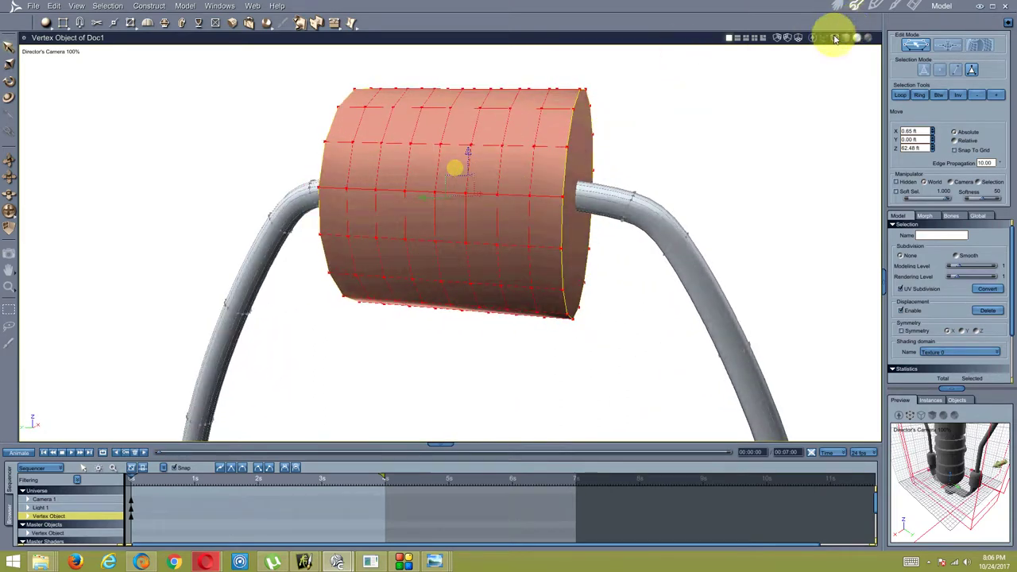
- In wireframe, loop-select the tube inside the cylinder to check alignment, then restore shaded view
{"action": "left_click", "coordinate": [834, 38]}
{"action": "left_click", "coordinate": [503, 156]}
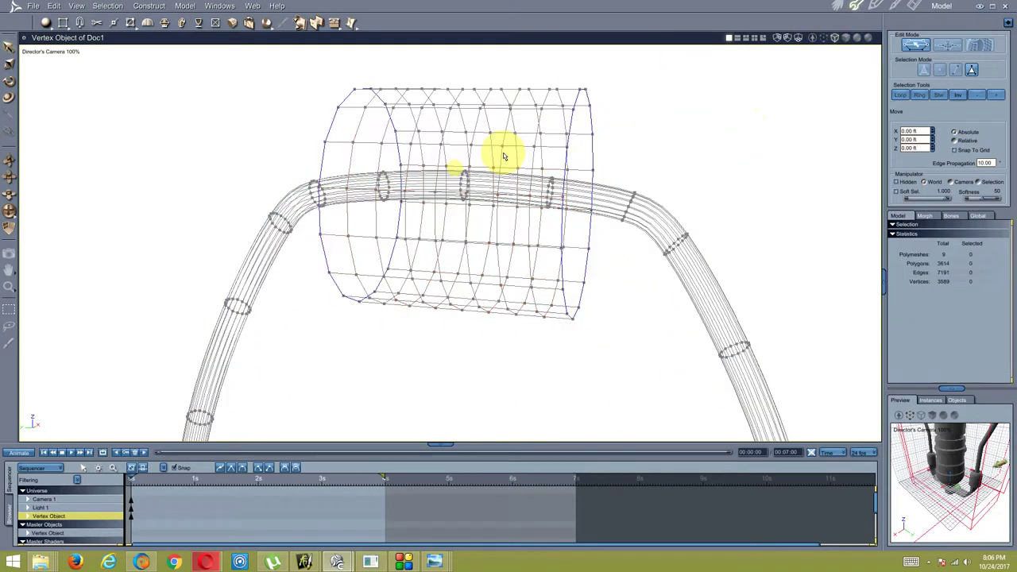
{"action": "left_click", "coordinate": [470, 180]}
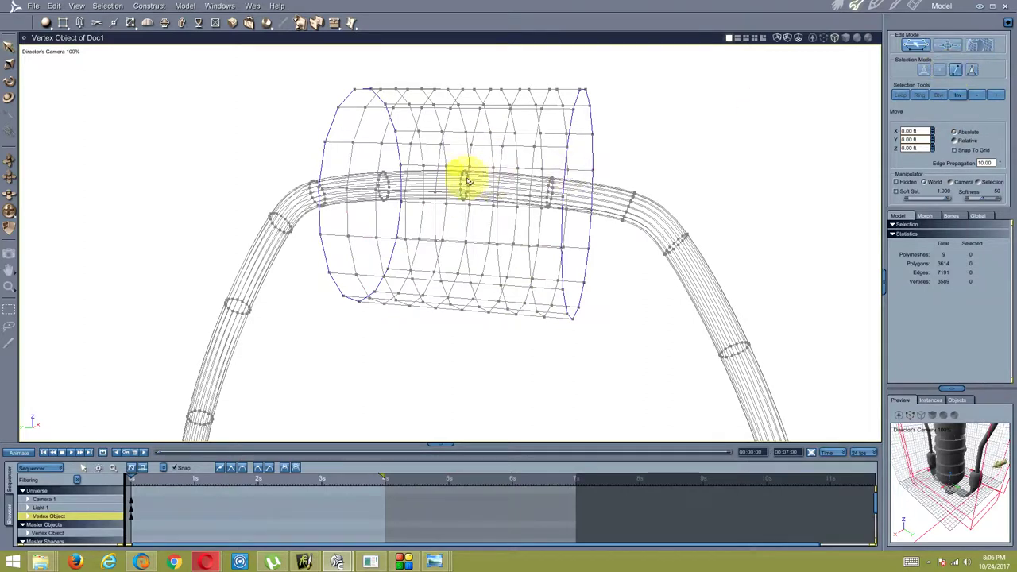
{"action": "left_click", "coordinate": [465, 183]}
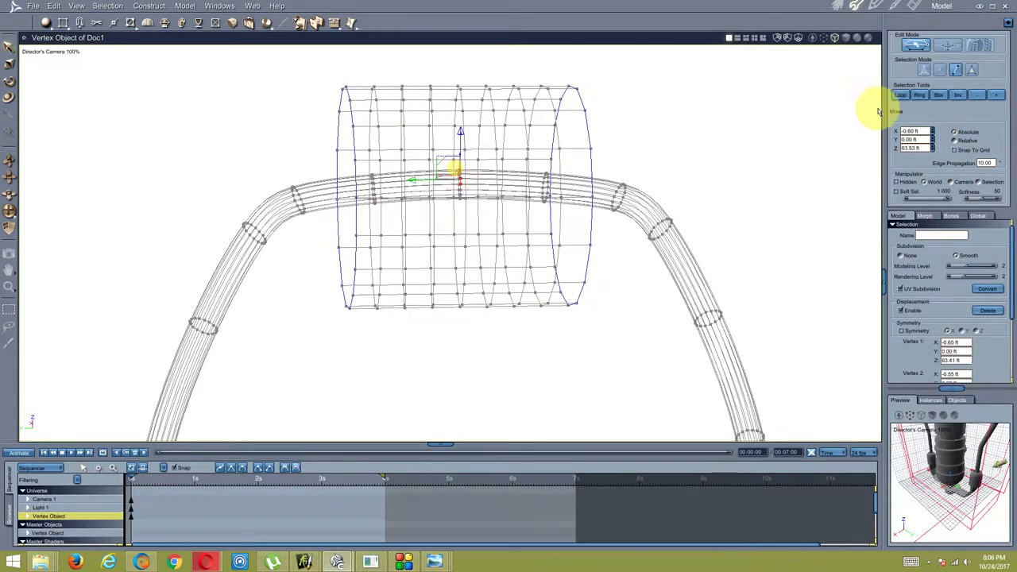
{"action": "left_click", "coordinate": [901, 95]}
{"action": "middle_click_drag", "start_coordinate": [694, 173], "coordinate": [590, 182]}
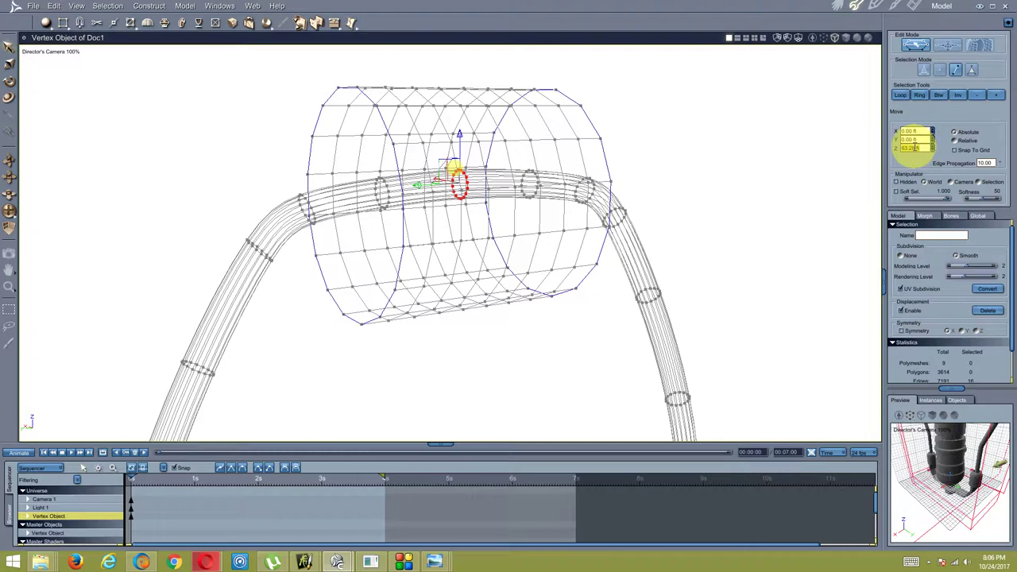
{"action": "left_click", "coordinate": [715, 183]}
{"action": "left_click", "coordinate": [971, 70]}
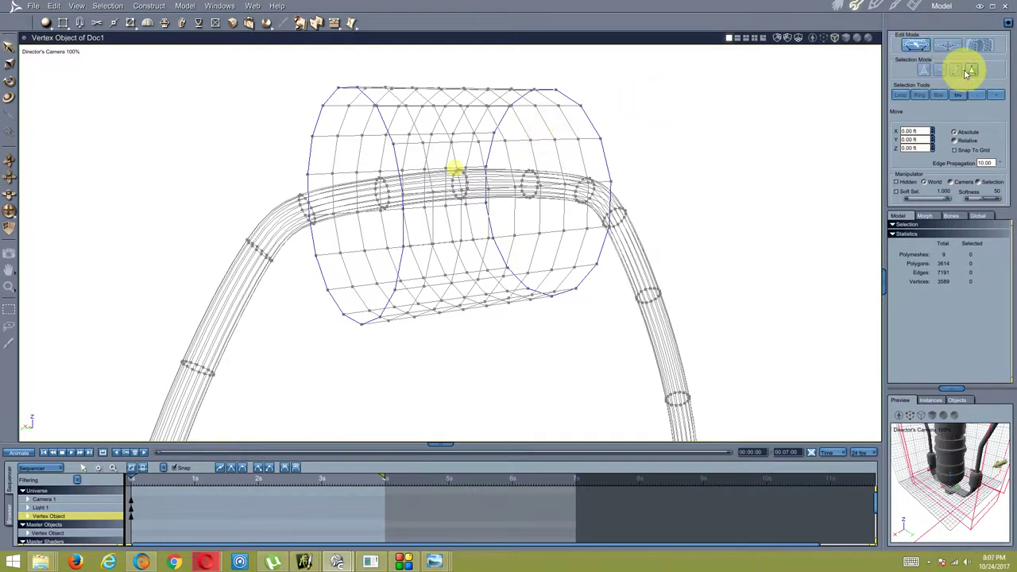
{"action": "left_click", "coordinate": [846, 38]}
- Select the cylinder and set its Z position to 63.28 ft
{"action": "left_click", "coordinate": [568, 151]}
{"action": "left_click", "coordinate": [912, 148]}
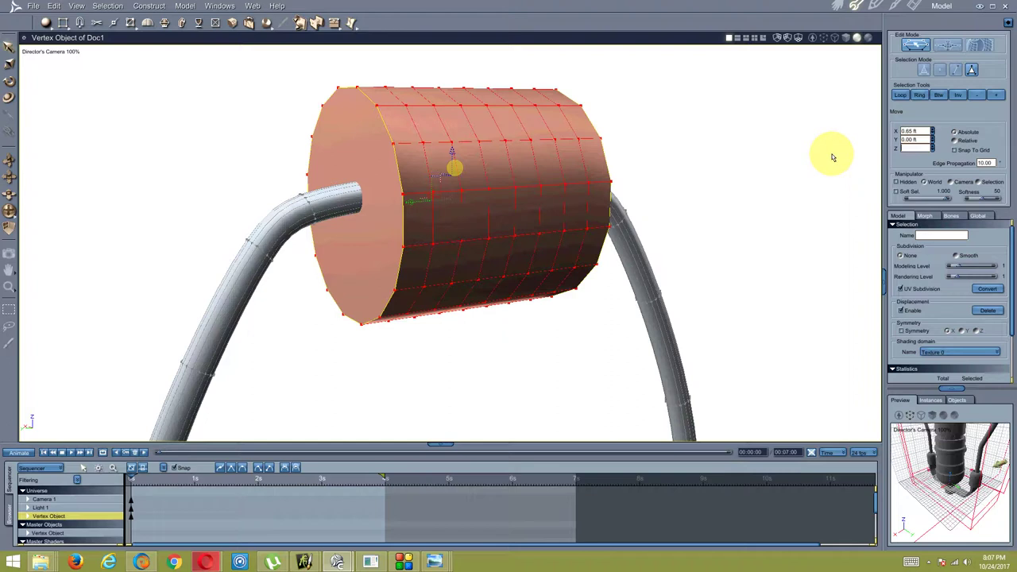
{"action": "type", "text": "63.28"}
{"action": "key", "text": "Return"}
{"action": "middle_click_drag", "start_coordinate": [345, 212], "coordinate": [359, 211]}
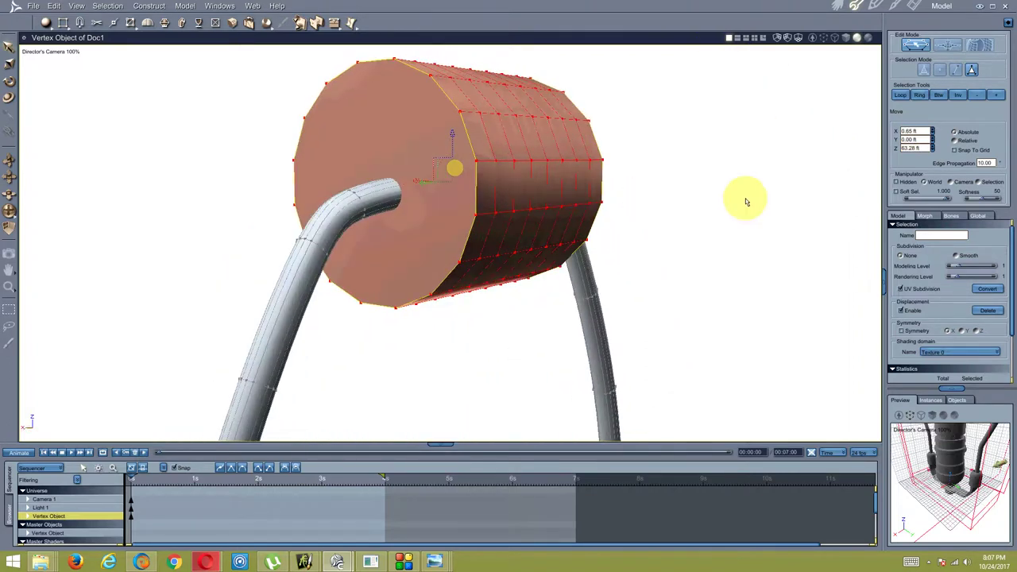
{"action": "left_click", "coordinate": [926, 132]}
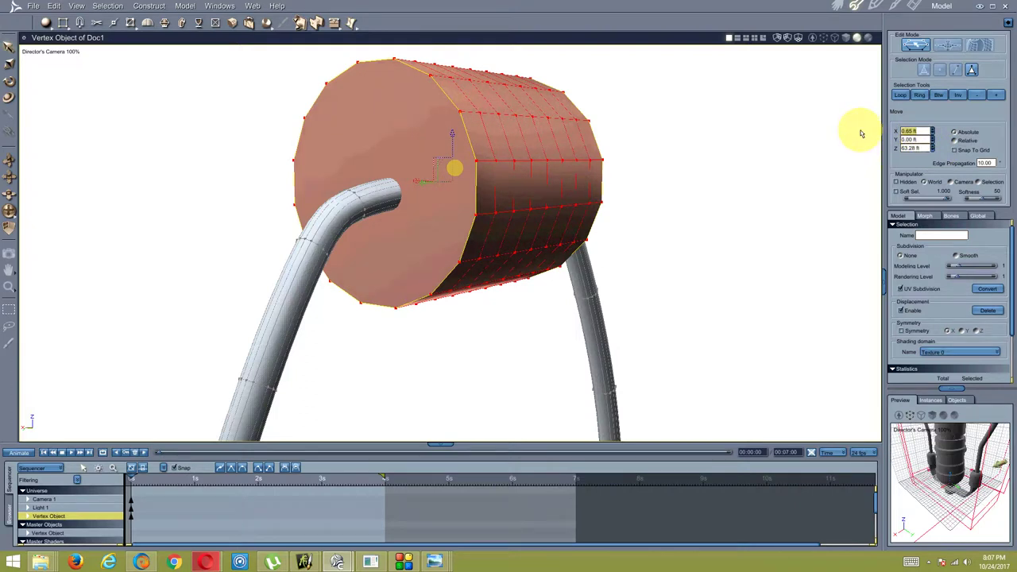
{"action": "type", "text": "00"}
{"action": "left_click", "coordinate": [775, 36]}
{"action": "mouse_move", "coordinate": [496, 130]}
{"action": "left_mouse_down"}
{"action": "mouse_move", "coordinate": [507, 144]}
{"action": "mouse_move", "coordinate": [681, 138]}
{"action": "left_mouse_up"}
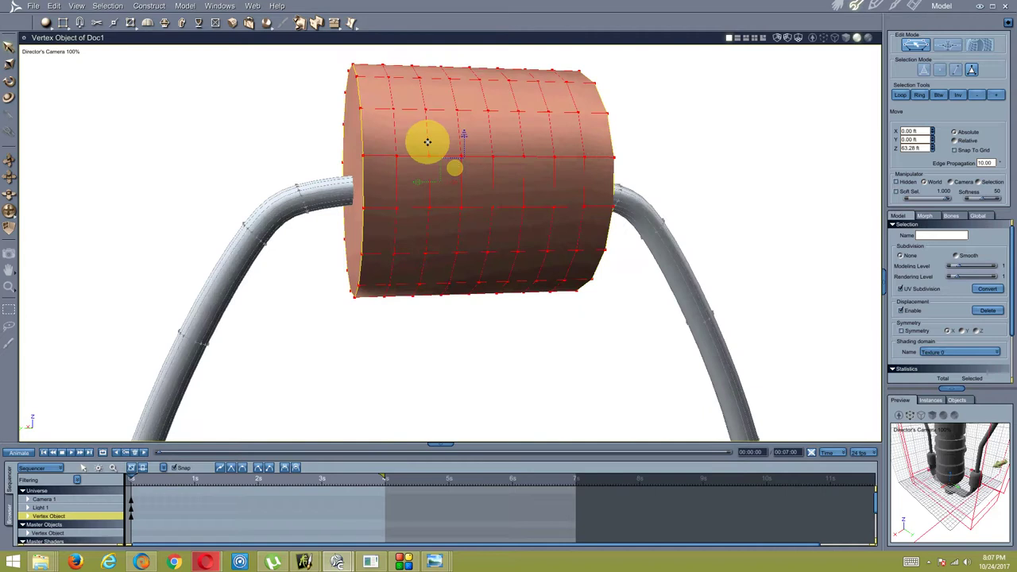
{"action": "left_click_drag", "start_coordinate": [681, 138], "coordinate": [536, 206]}
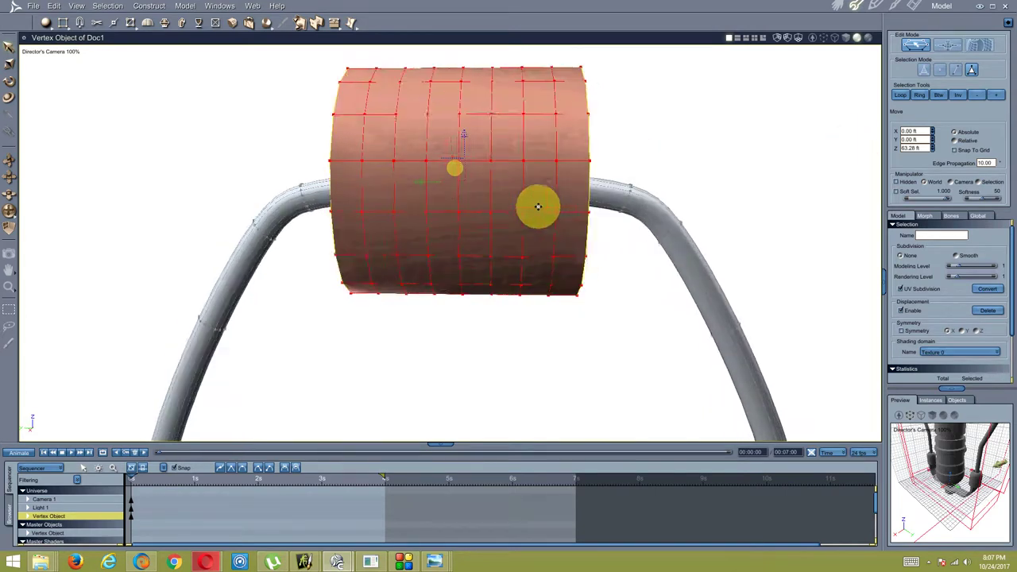
- Recheck the tube's edge loop inside the cylinder in wireframe, then reselect the whole cylinder
{"action": "left_click", "coordinate": [834, 41]}
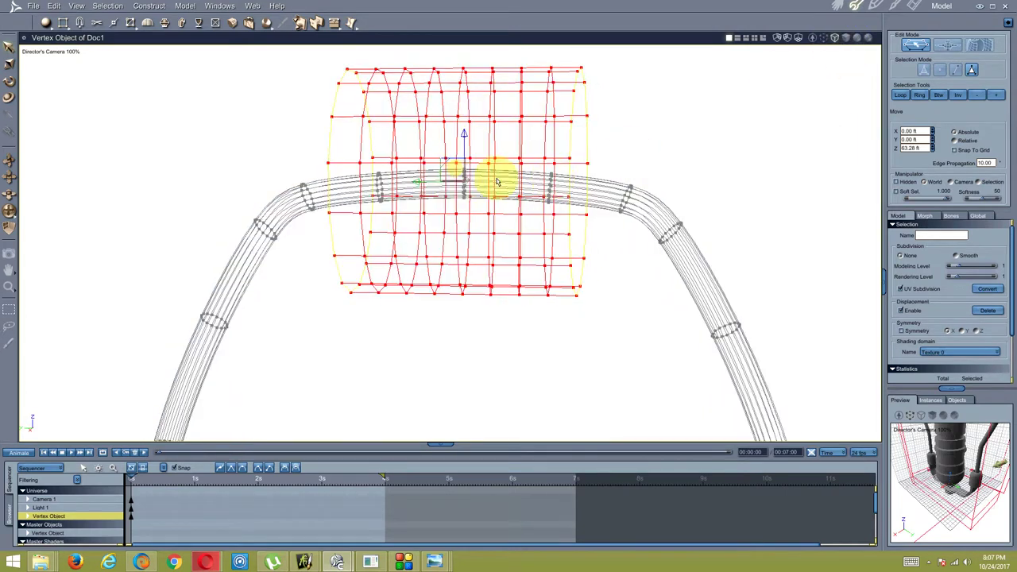
{"action": "left_click", "coordinate": [458, 228]}
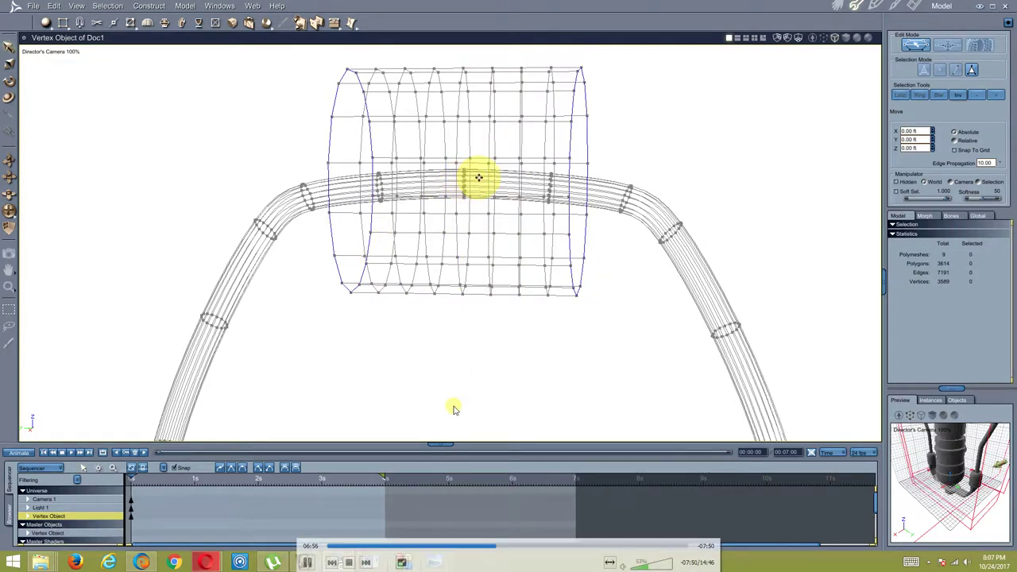
{"action": "middle_click_drag", "start_coordinate": [479, 176], "coordinate": [445, 182]}
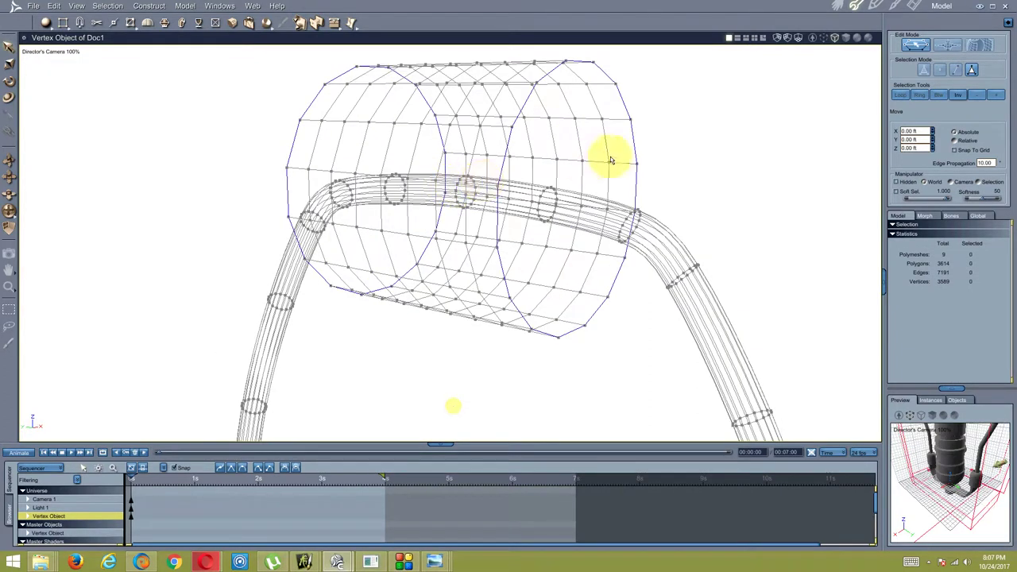
{"action": "left_click", "coordinate": [955, 70]}
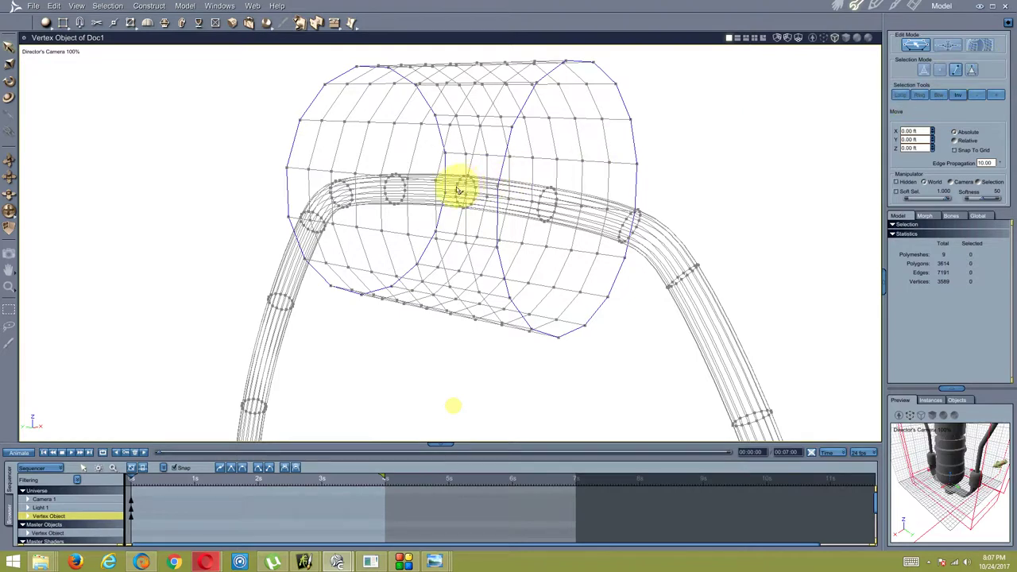
{"action": "left_click", "coordinate": [459, 190]}
{"action": "left_click", "coordinate": [899, 96]}
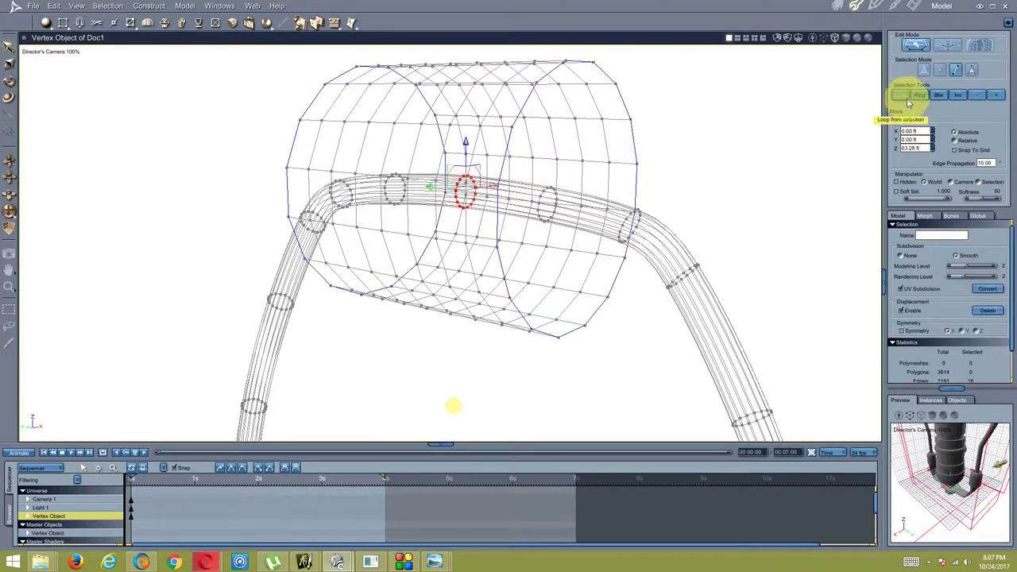
{"action": "middle_click_drag", "start_coordinate": [559, 174], "coordinate": [650, 167]}
{"action": "left_click", "coordinate": [673, 162]}
{"action": "left_click", "coordinate": [971, 70]}
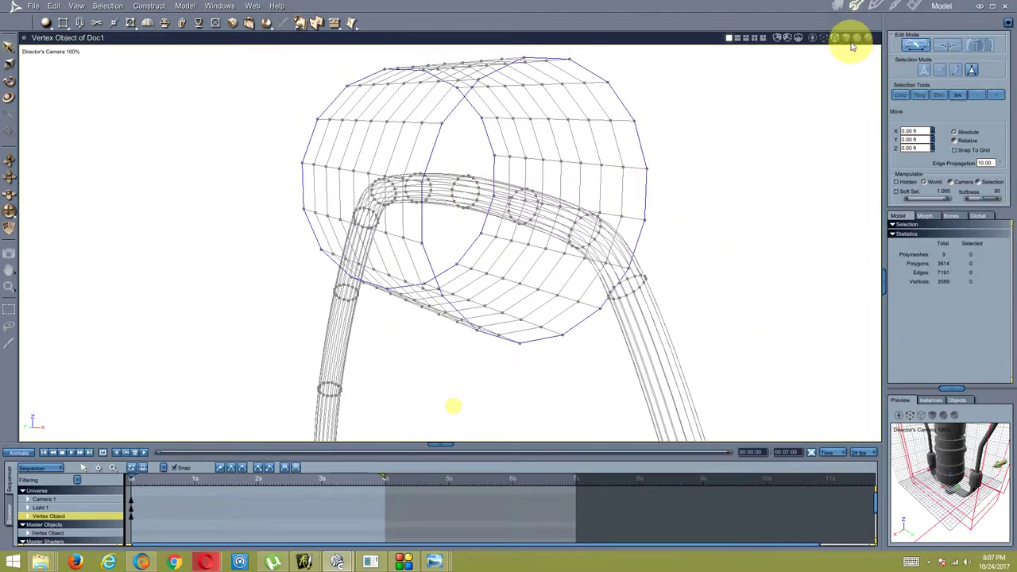
{"action": "left_click", "coordinate": [852, 43]}
{"action": "left_click", "coordinate": [627, 182]}
{"action": "double_click", "coordinate": [498, 209]}
{"action": "mouse_move", "coordinate": [497, 209]}
{"action": "middle_mouse_down"}
{"action": "mouse_move", "coordinate": [563, 199]}
{"action": "mouse_move", "coordinate": [548, 211]}
{"action": "mouse_move", "coordinate": [186, 120]}
{"action": "middle_mouse_up"}
- Shrink the cylinder to about 2.83 ft, then stretch it along the top bar into a sleeve
{"action": "left_click", "coordinate": [10, 64]}
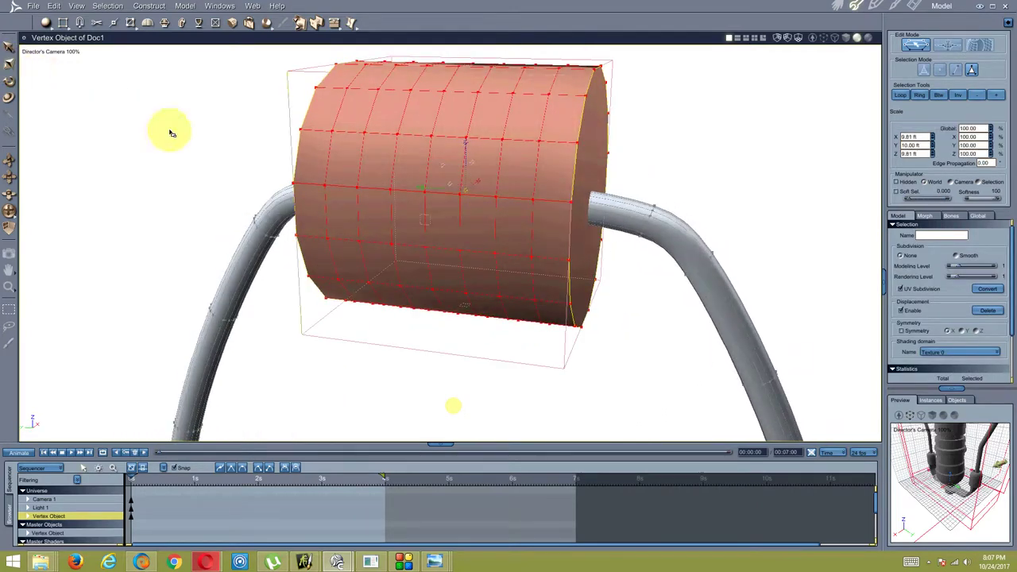
{"action": "left_click_drag", "start_coordinate": [465, 189], "coordinate": [358, 250]}
{"action": "mouse_move", "coordinate": [359, 250]}
{"action": "middle_mouse_down"}
{"action": "mouse_move", "coordinate": [416, 211]}
{"action": "mouse_move", "coordinate": [492, 215]}
{"action": "mouse_move", "coordinate": [442, 202]}
{"action": "middle_mouse_up"}
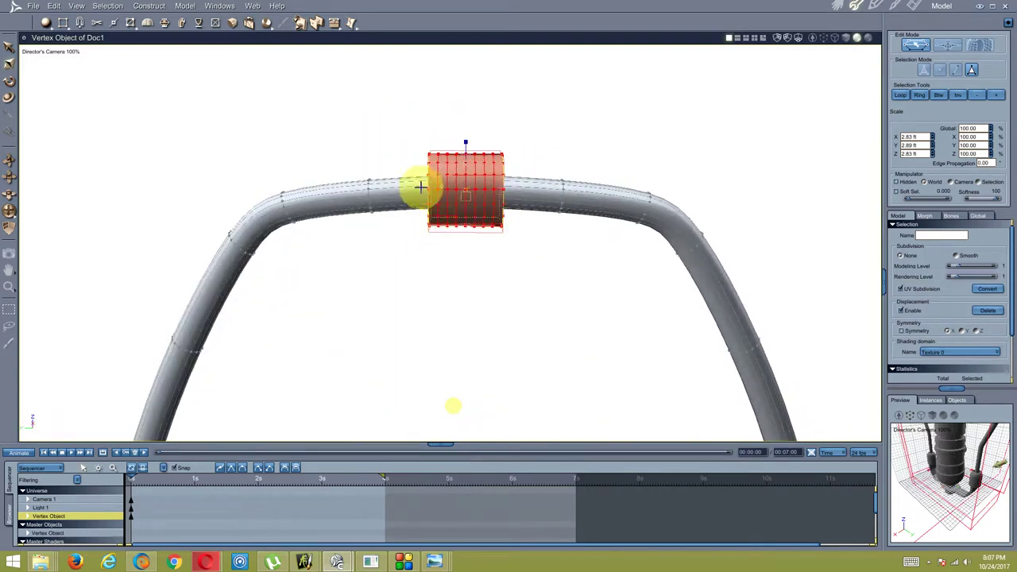
{"action": "mouse_move", "coordinate": [376, 189]}
{"action": "left_mouse_down"}
{"action": "mouse_move", "coordinate": [340, 193]}
{"action": "mouse_move", "coordinate": [399, 193]}
{"action": "left_mouse_up"}
{"action": "mouse_move", "coordinate": [399, 193]}
{"action": "middle_mouse_down"}
{"action": "mouse_move", "coordinate": [357, 199]}
{"action": "mouse_move", "coordinate": [424, 200]}
{"action": "mouse_move", "coordinate": [416, 191]}
{"action": "mouse_move", "coordinate": [357, 200]}
{"action": "mouse_move", "coordinate": [416, 211]}
{"action": "mouse_move", "coordinate": [403, 214]}
{"action": "middle_mouse_up"}
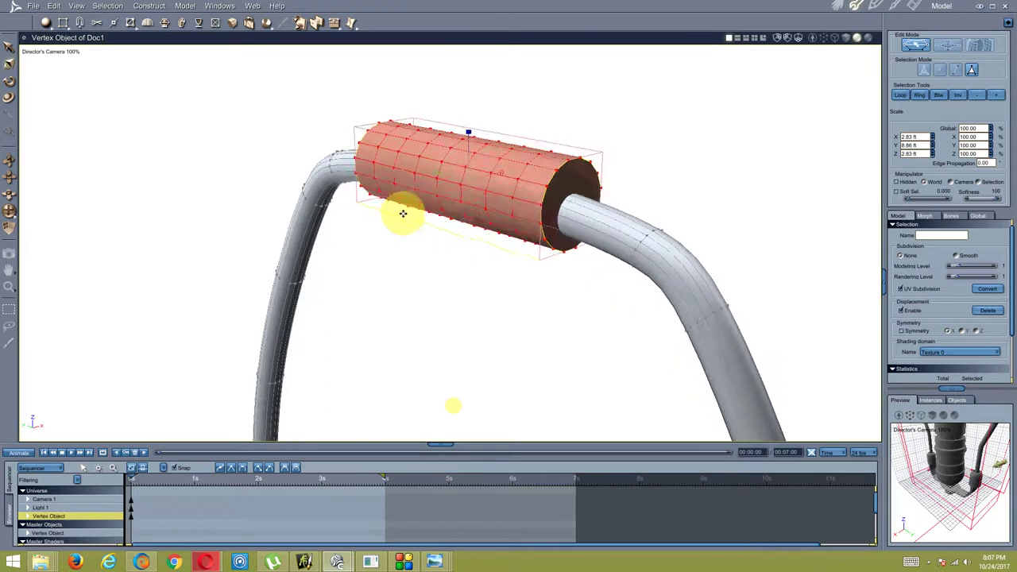
- Deselect the cylinder and select a face at its end, with the Move tool active
{"action": "left_click", "coordinate": [841, 93]}
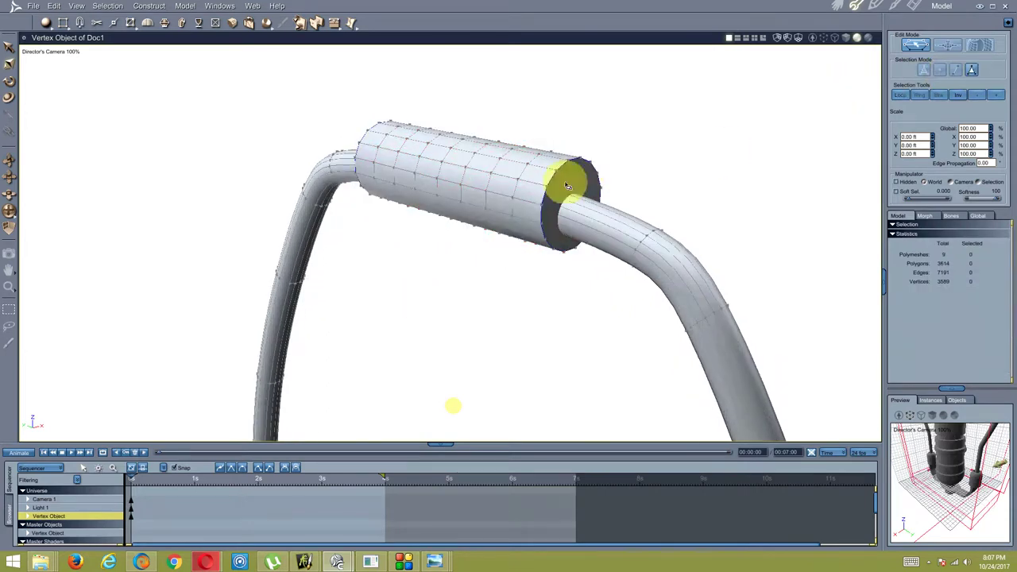
{"action": "left_click", "coordinate": [527, 191]}
{"action": "mouse_move", "coordinate": [469, 202]}
{"action": "middle_mouse_down"}
{"action": "mouse_move", "coordinate": [494, 197]}
{"action": "mouse_move", "coordinate": [341, 175]}
{"action": "mouse_move", "coordinate": [302, 179]}
{"action": "middle_mouse_up"}
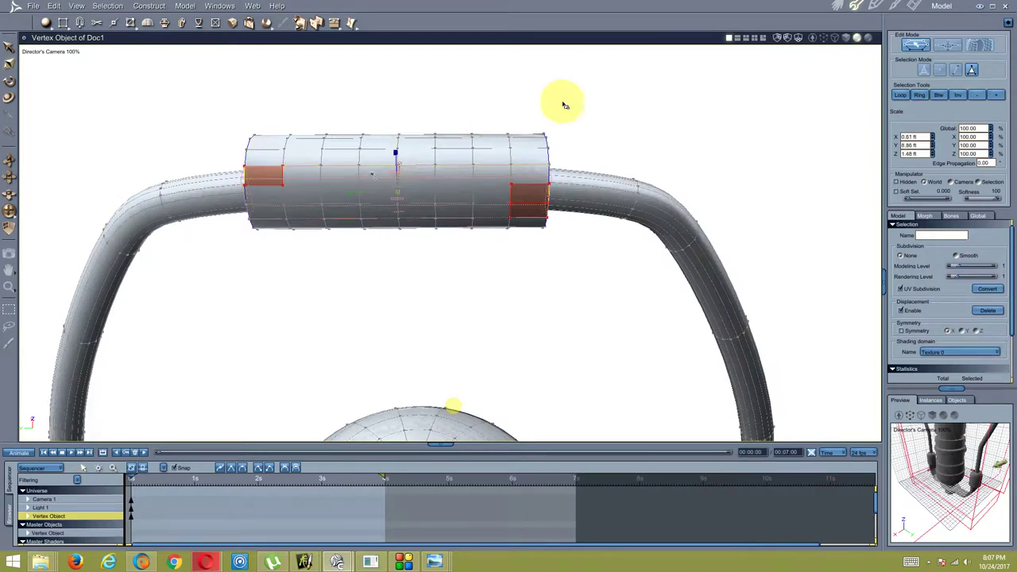
{"action": "left_click", "coordinate": [271, 148]}
{"action": "middle_click_drag", "start_coordinate": [361, 164], "coordinate": [274, 97]}
{"action": "left_click", "coordinate": [901, 94]}
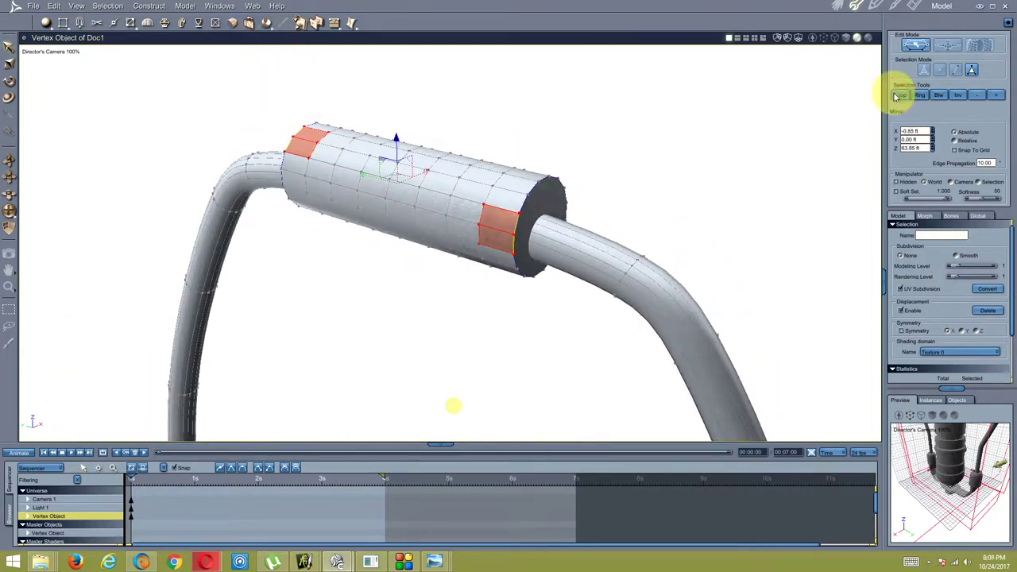
{"action": "middle_click_drag", "start_coordinate": [760, 114], "coordinate": [510, 141]}
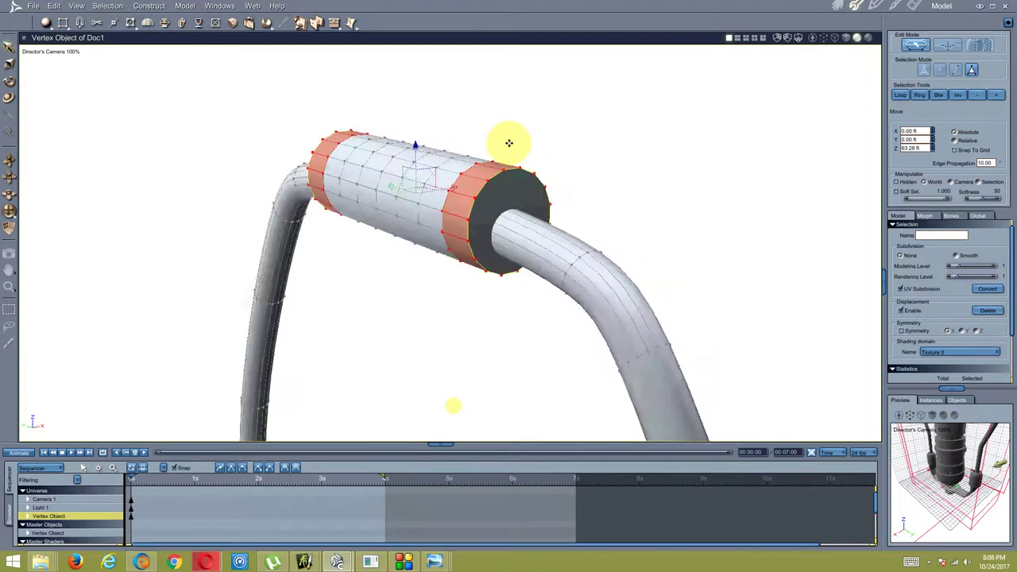
{"action": "left_click", "coordinate": [165, 24]}
{"action": "mouse_move", "coordinate": [452, 176]}
{"action": "left_mouse_down"}
{"action": "mouse_move", "coordinate": [454, 167]}
{"action": "mouse_move", "coordinate": [416, 128]}
{"action": "mouse_move", "coordinate": [433, 143]}
{"action": "left_mouse_up"}
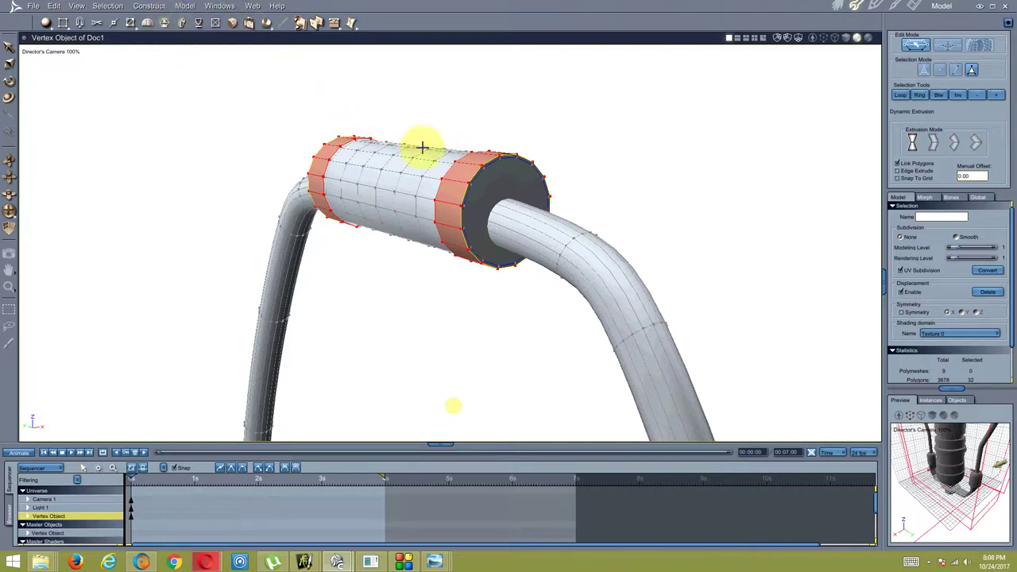
{"action": "left_click_drag", "start_coordinate": [436, 144], "coordinate": [425, 132]}
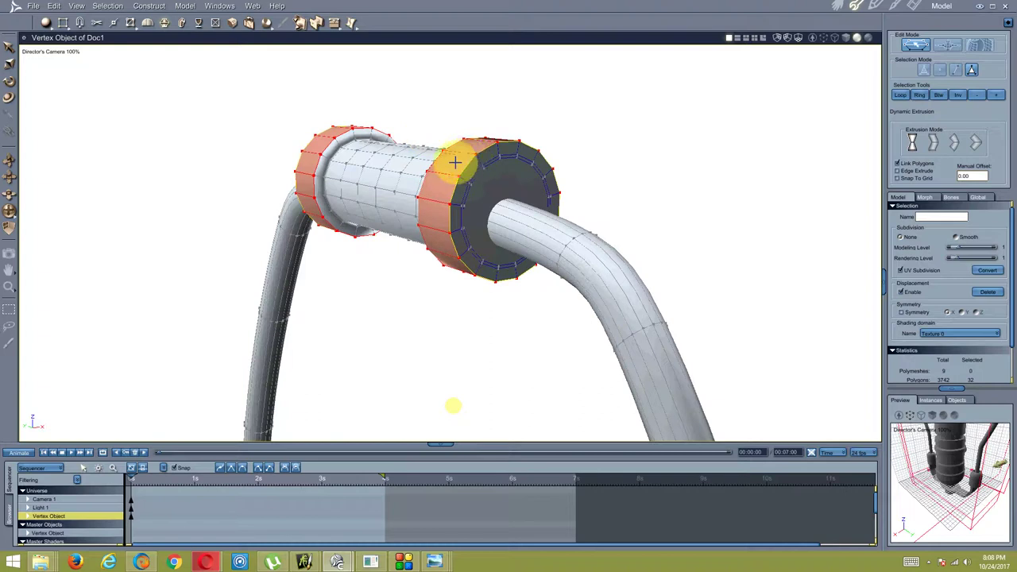
{"action": "left_click_drag", "start_coordinate": [438, 139], "coordinate": [428, 128]}
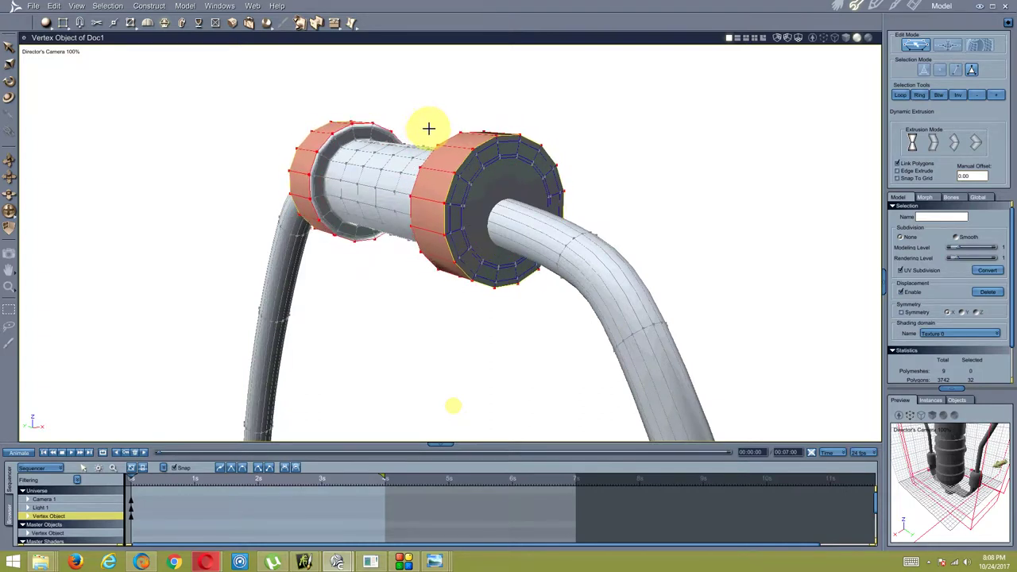
{"action": "mouse_move", "coordinate": [312, 203]}
{"action": "middle_mouse_down"}
{"action": "mouse_move", "coordinate": [448, 159]}
{"action": "mouse_move", "coordinate": [363, 198]}
{"action": "mouse_move", "coordinate": [314, 197]}
{"action": "mouse_move", "coordinate": [477, 209]}
{"action": "mouse_move", "coordinate": [428, 211]}
{"action": "mouse_move", "coordinate": [404, 116]}
{"action": "middle_mouse_up"}
{"action": "key", "text": "ctrl+z"}
- Select the full face ring at the sleeve's left end
{"action": "right_click", "coordinate": [404, 116]}
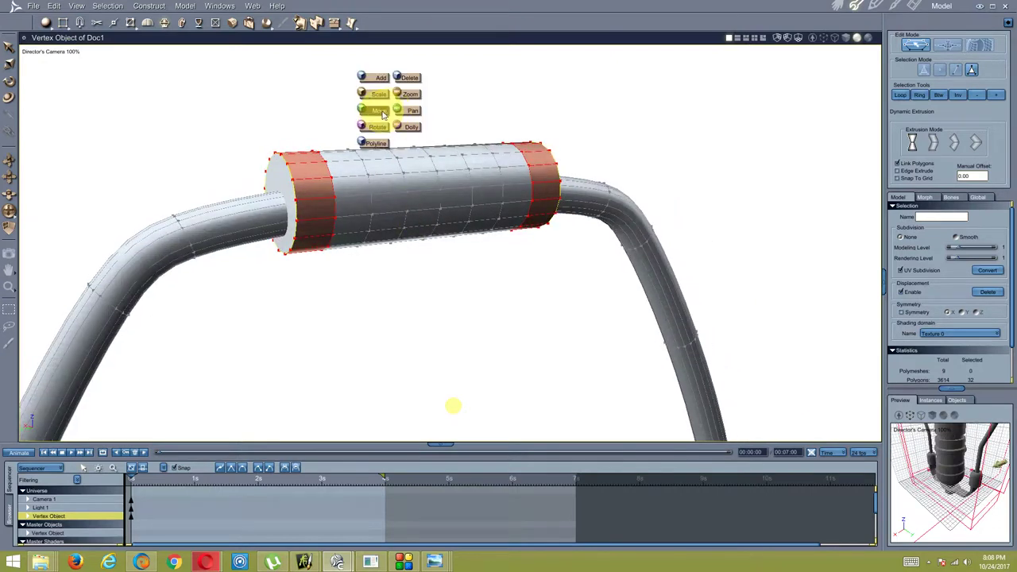
{"action": "left_click", "coordinate": [407, 108]}
{"action": "left_click", "coordinate": [411, 107]}
{"action": "left_click", "coordinate": [306, 177]}
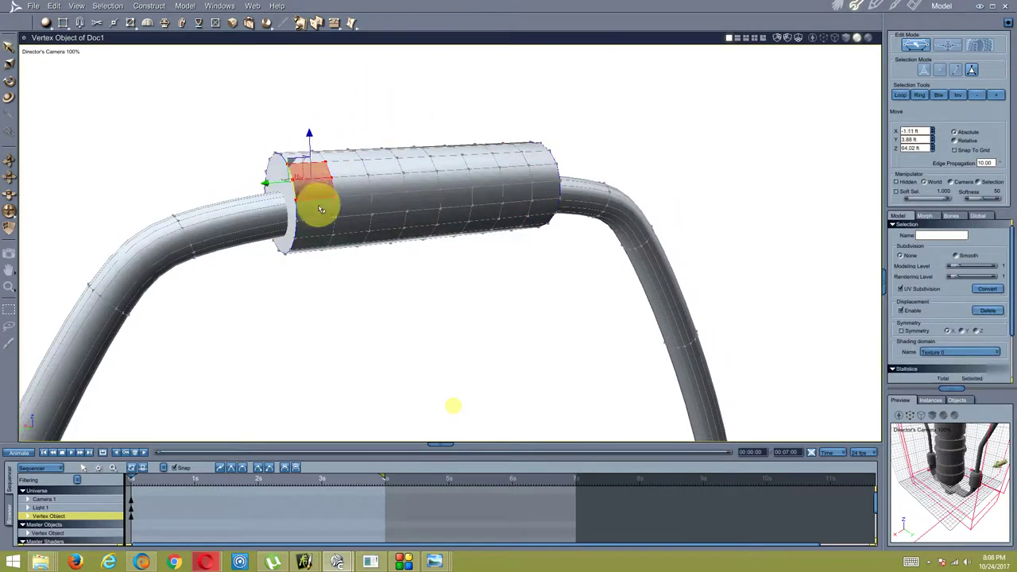
{"action": "left_click", "coordinate": [902, 101]}
{"action": "mouse_move", "coordinate": [461, 159]}
{"action": "middle_mouse_down"}
{"action": "mouse_move", "coordinate": [526, 181]}
{"action": "mouse_move", "coordinate": [454, 170]}
{"action": "mouse_move", "coordinate": [469, 156]}
{"action": "mouse_move", "coordinate": [407, 174]}
{"action": "mouse_move", "coordinate": [445, 168]}
{"action": "middle_mouse_up"}
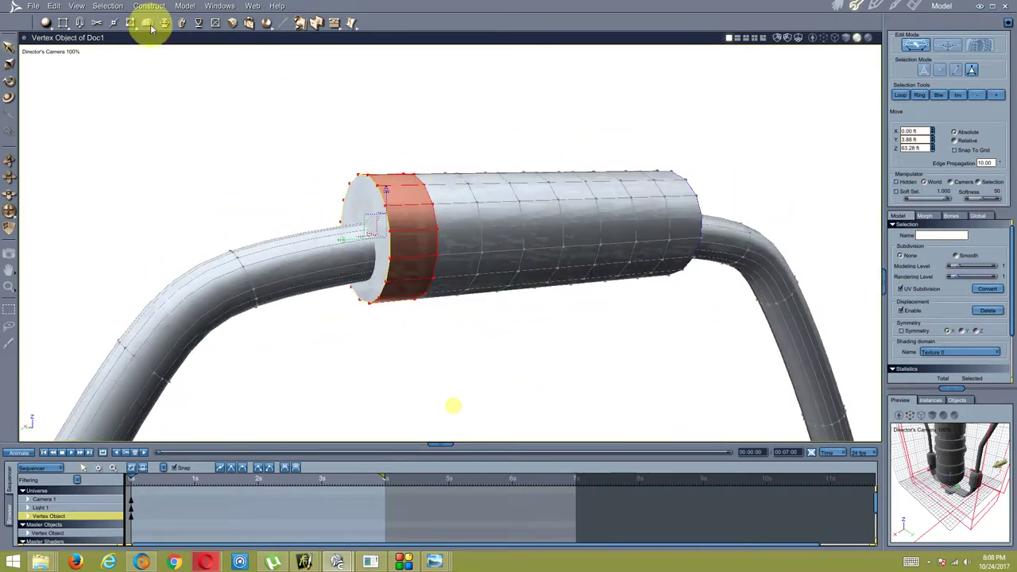
- Extrude the left end ring outward and widen it into a large collar
{"action": "left_click", "coordinate": [145, 25]}
{"action": "left_click", "coordinate": [164, 24]}
{"action": "mouse_move", "coordinate": [391, 129]}
{"action": "middle_mouse_down"}
{"action": "mouse_move", "coordinate": [415, 146]}
{"action": "mouse_move", "coordinate": [359, 182]}
{"action": "middle_mouse_up"}
{"action": "mouse_move", "coordinate": [358, 182]}
{"action": "left_mouse_down"}
{"action": "mouse_move", "coordinate": [316, 146]}
{"action": "mouse_move", "coordinate": [325, 170]}
{"action": "left_mouse_up"}
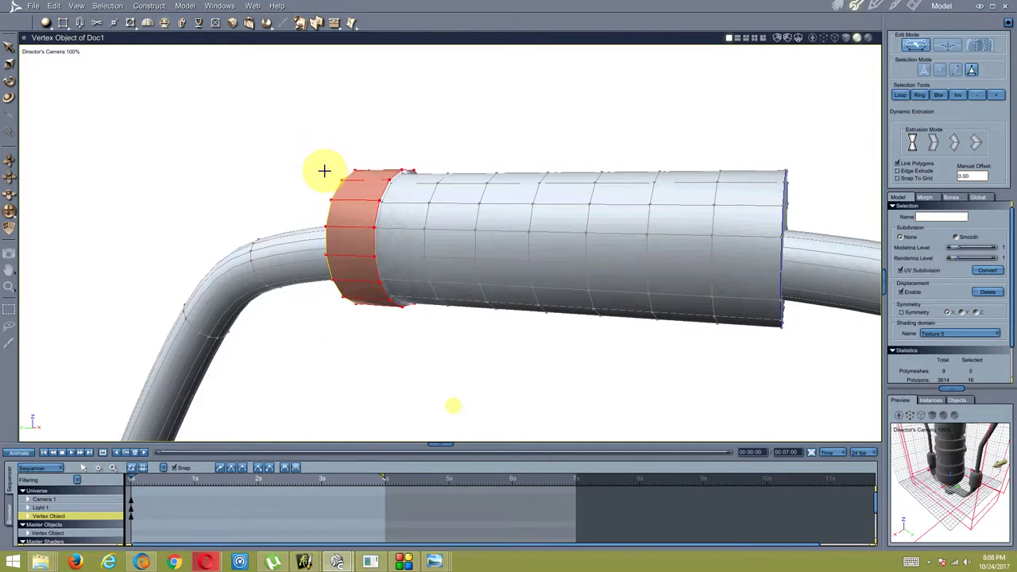
{"action": "mouse_move", "coordinate": [340, 163]}
{"action": "left_mouse_down"}
{"action": "mouse_move", "coordinate": [334, 145]}
{"action": "mouse_move", "coordinate": [337, 158]}
{"action": "mouse_move", "coordinate": [336, 147]}
{"action": "mouse_move", "coordinate": [440, 161]}
{"action": "left_mouse_up"}
{"action": "left_click_drag", "start_coordinate": [349, 168], "coordinate": [343, 144]}
{"action": "mouse_move", "coordinate": [343, 146]}
{"action": "middle_mouse_down"}
{"action": "mouse_move", "coordinate": [337, 159]}
{"action": "mouse_move", "coordinate": [411, 163]}
{"action": "mouse_move", "coordinate": [349, 174]}
{"action": "mouse_move", "coordinate": [310, 164]}
{"action": "mouse_move", "coordinate": [386, 164]}
{"action": "mouse_move", "coordinate": [356, 197]}
{"action": "middle_mouse_up"}
{"action": "left_click", "coordinate": [355, 197]}
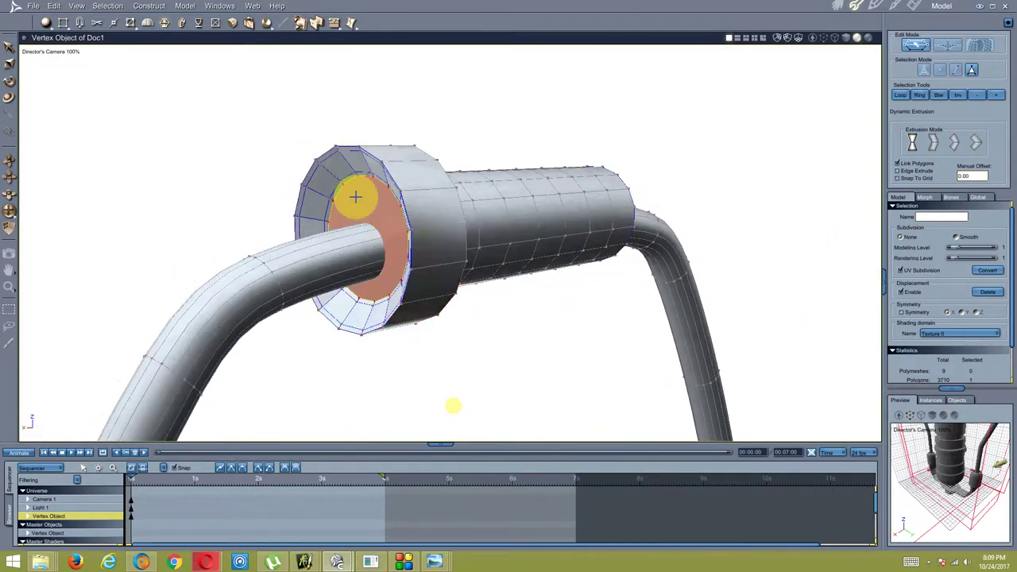
- Scale the collar ring flat into a thin flange and slide it along the tube
{"action": "left_click", "coordinate": [998, 97]}
{"action": "middle_click_drag", "start_coordinate": [711, 125], "coordinate": [710, 100]}
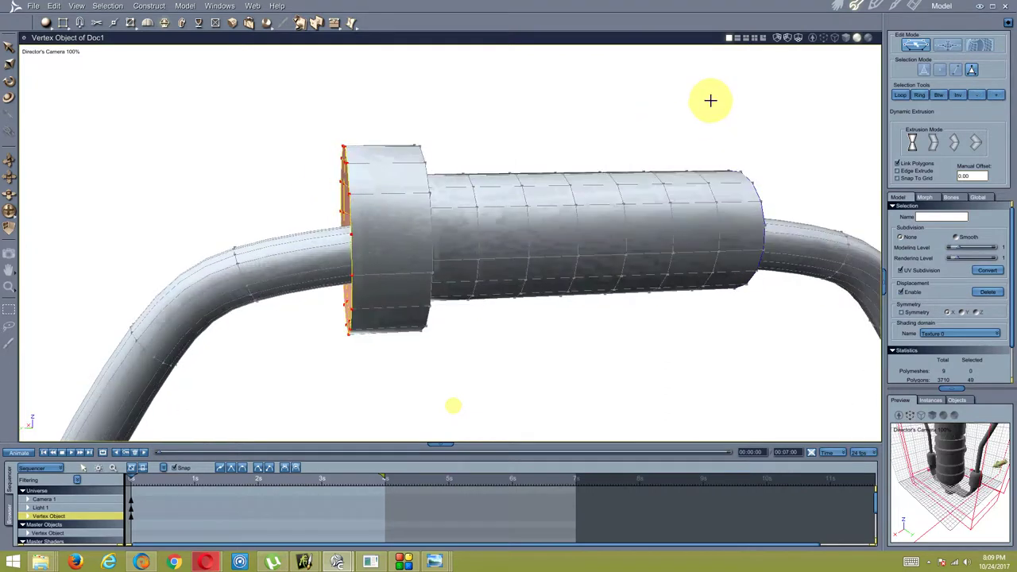
{"action": "right_click", "coordinate": [498, 105]}
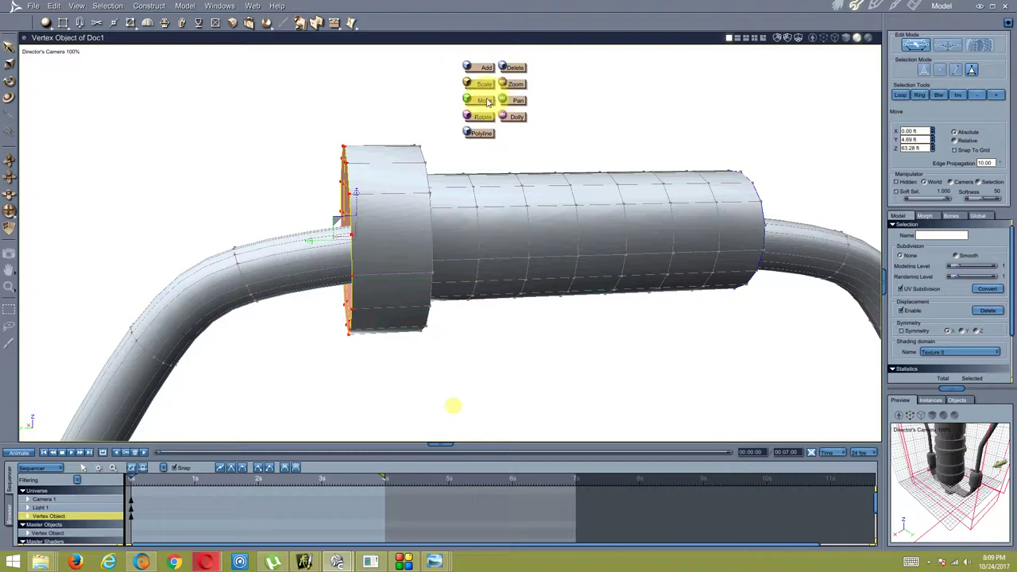
{"action": "left_click", "coordinate": [480, 85]}
{"action": "middle_click_drag", "start_coordinate": [363, 130], "coordinate": [369, 143]}
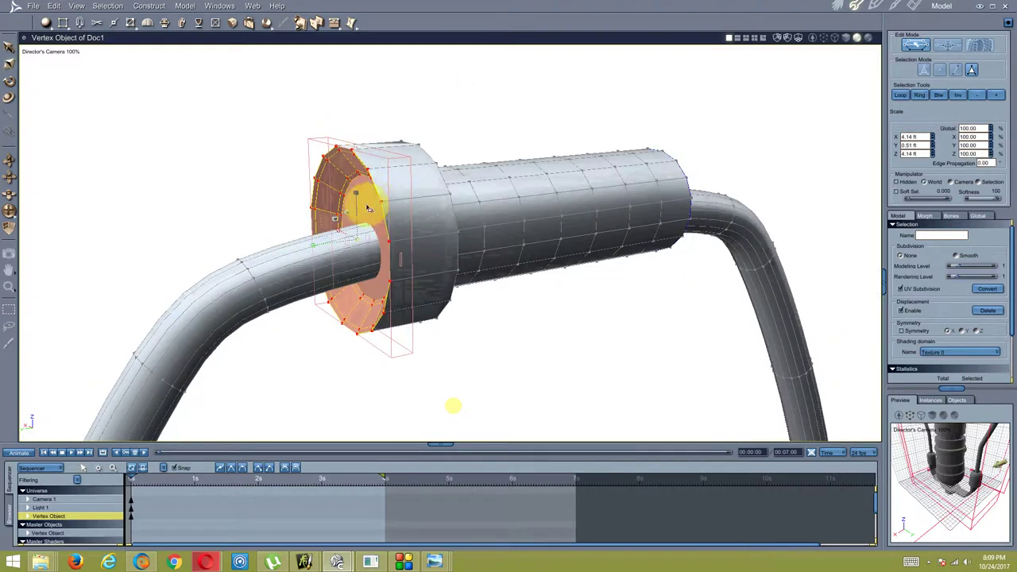
{"action": "mouse_move", "coordinate": [311, 245]}
{"action": "left_mouse_down"}
{"action": "mouse_move", "coordinate": [432, 221]}
{"action": "mouse_move", "coordinate": [318, 241]}
{"action": "left_mouse_up"}
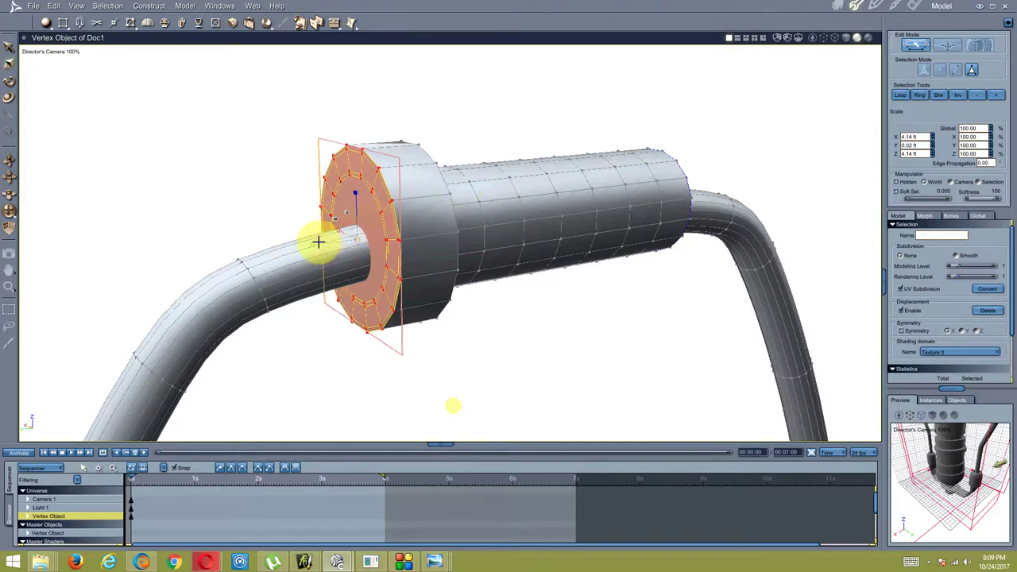
{"action": "key", "text": "m"}
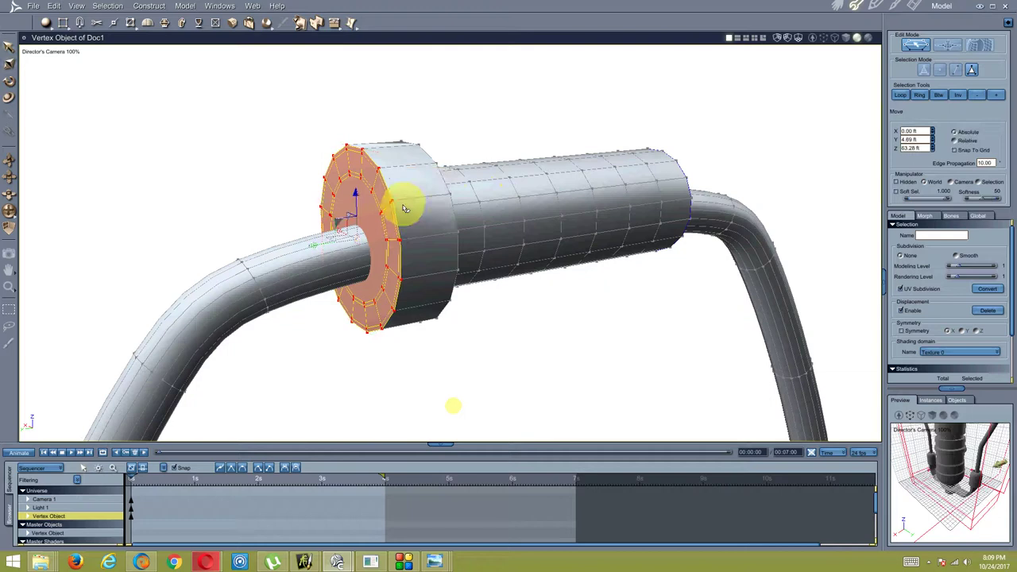
{"action": "mouse_move", "coordinate": [318, 244]}
{"action": "left_mouse_down"}
{"action": "mouse_move", "coordinate": [427, 220]}
{"action": "mouse_move", "coordinate": [498, 116]}
{"action": "left_mouse_up"}
{"action": "left_click", "coordinate": [716, 104]}
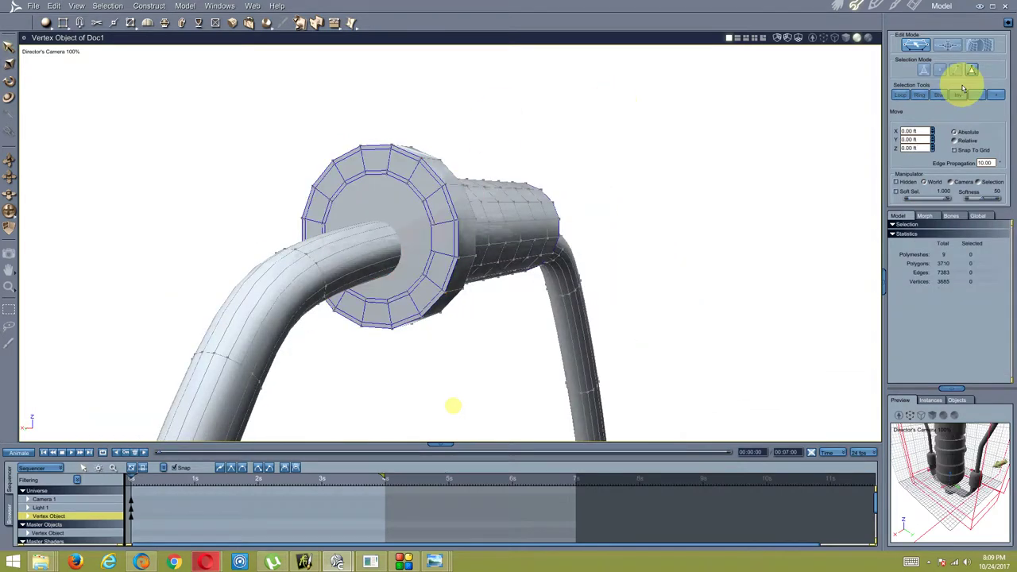
- Select the collar's inner cap faces and triangulate them
{"action": "left_click", "coordinate": [421, 239]}
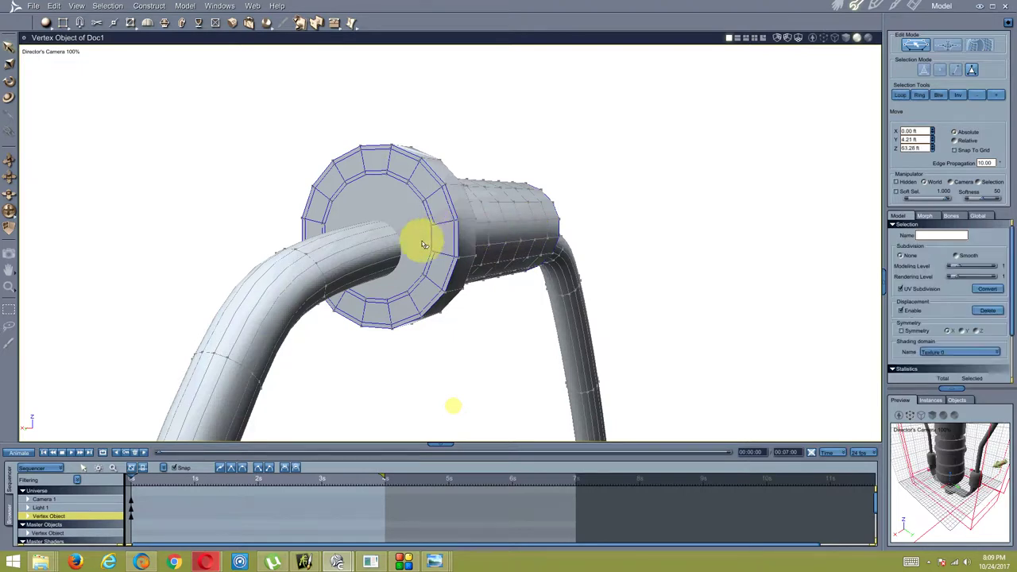
{"action": "left_click", "coordinate": [437, 236]}
{"action": "left_click", "coordinate": [381, 215]}
{"action": "mouse_move", "coordinate": [518, 177]}
{"action": "middle_mouse_down"}
{"action": "mouse_move", "coordinate": [462, 171]}
{"action": "mouse_move", "coordinate": [519, 175]}
{"action": "middle_mouse_up"}
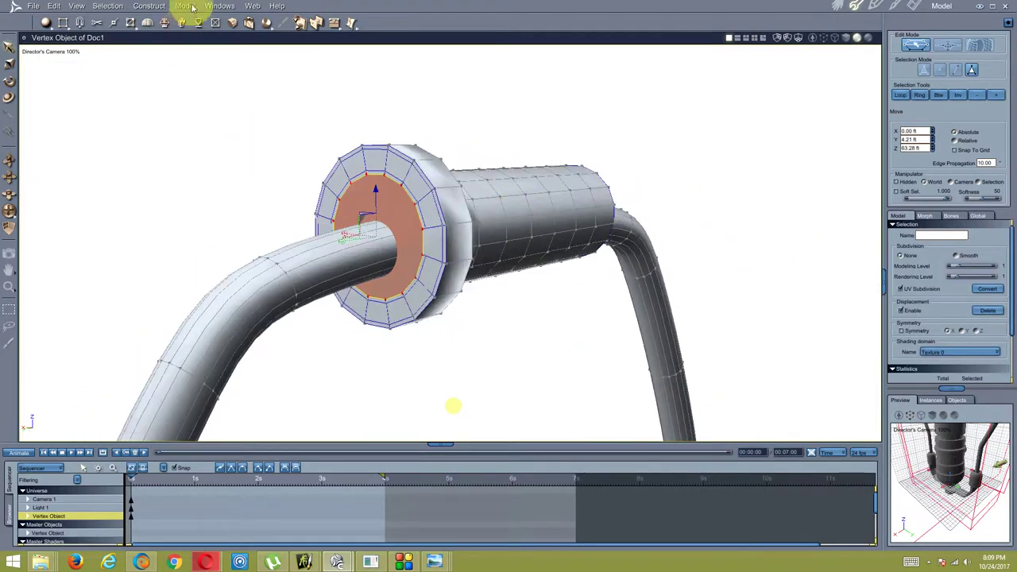
{"action": "left_click", "coordinate": [184, 6]}
{"action": "left_click", "coordinate": [295, 57]}
- Clear the selection and pick the edge loop at the sleeve's right end
{"action": "mouse_move", "coordinate": [449, 202]}
{"action": "middle_mouse_down"}
{"action": "mouse_move", "coordinate": [474, 131]}
{"action": "mouse_move", "coordinate": [496, 164]}
{"action": "mouse_move", "coordinate": [455, 161]}
{"action": "middle_mouse_up"}
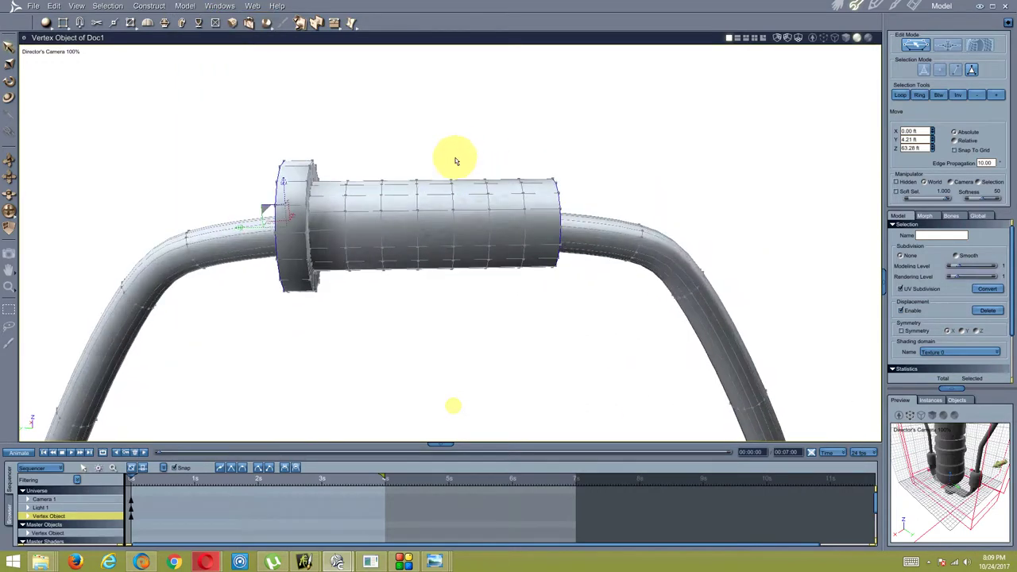
{"action": "left_click", "coordinate": [538, 161]}
{"action": "mouse_move", "coordinate": [535, 184]}
{"action": "middle_mouse_down"}
{"action": "mouse_move", "coordinate": [472, 182]}
{"action": "mouse_move", "coordinate": [533, 199]}
{"action": "middle_mouse_up"}
- Select a band of faces at the sleeve's right end and remove it to shorten the sleeve
{"action": "left_click", "coordinate": [542, 198]}
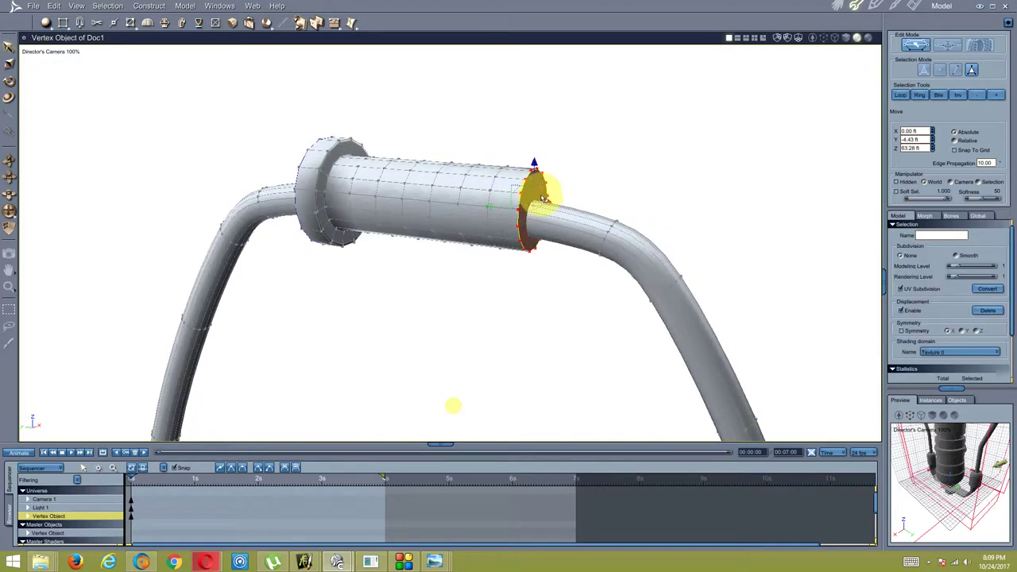
{"action": "left_click", "coordinate": [999, 97]}
{"action": "left_click", "coordinate": [1000, 98]}
{"action": "left_click", "coordinate": [1000, 98]}
{"action": "middle_click_drag", "start_coordinate": [710, 177], "coordinate": [739, 188]}
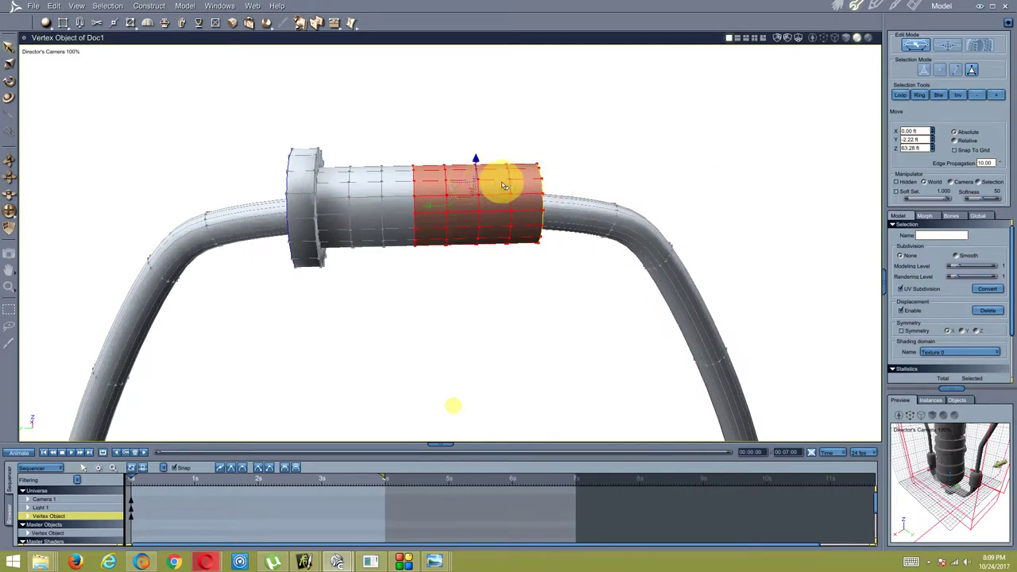
{"action": "middle_click_drag", "start_coordinate": [519, 183], "coordinate": [526, 182]}
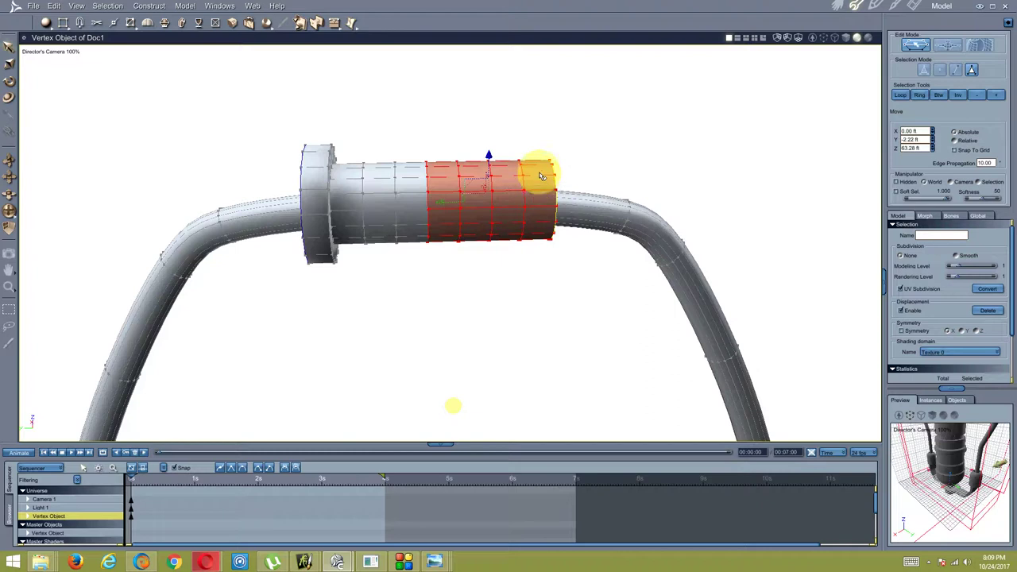
{"action": "key", "text": "ctrl+z"}
{"action": "mouse_move", "coordinate": [538, 172]}
{"action": "middle_mouse_down"}
{"action": "mouse_move", "coordinate": [545, 166]}
{"action": "mouse_move", "coordinate": [461, 163]}
{"action": "middle_mouse_up"}
{"action": "scroll", "coordinate": [460, 163], "scroll_direction": "up", "scroll_amount": 3}
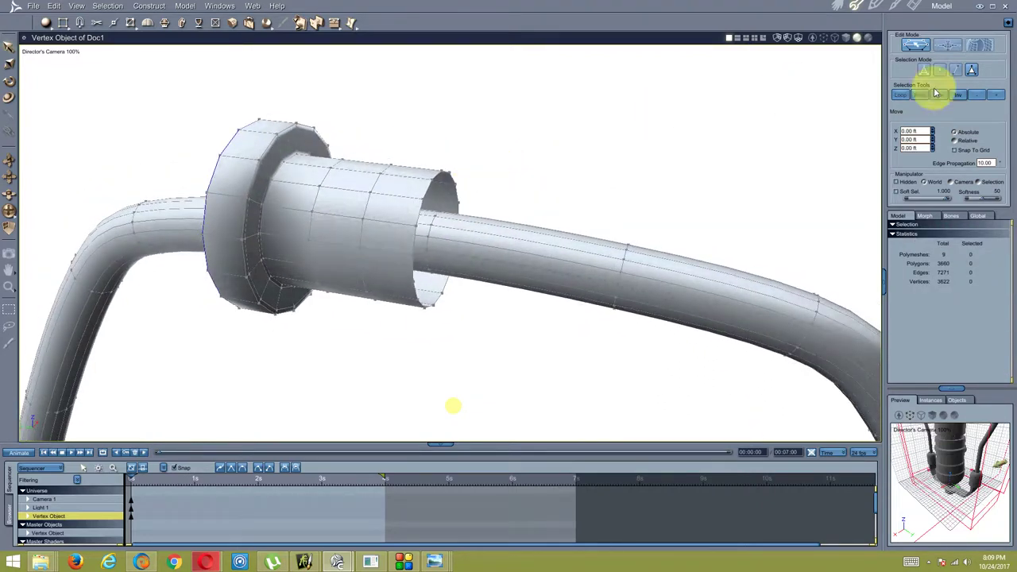
- Loop-select the edges around the sleeve's open rim to inspect it
{"action": "left_click", "coordinate": [955, 72]}
{"action": "left_click", "coordinate": [433, 193]}
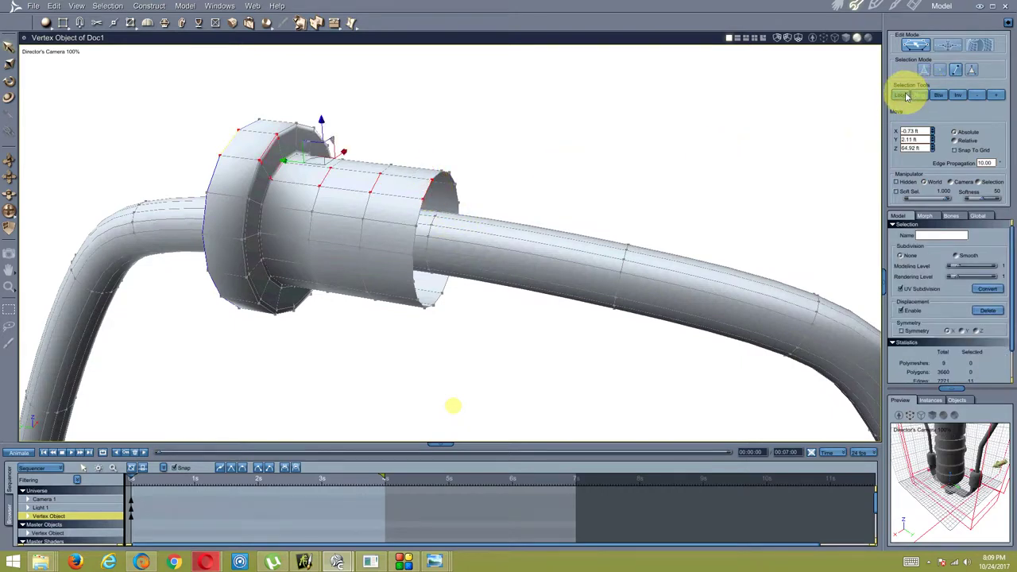
{"action": "left_click", "coordinate": [438, 195]}
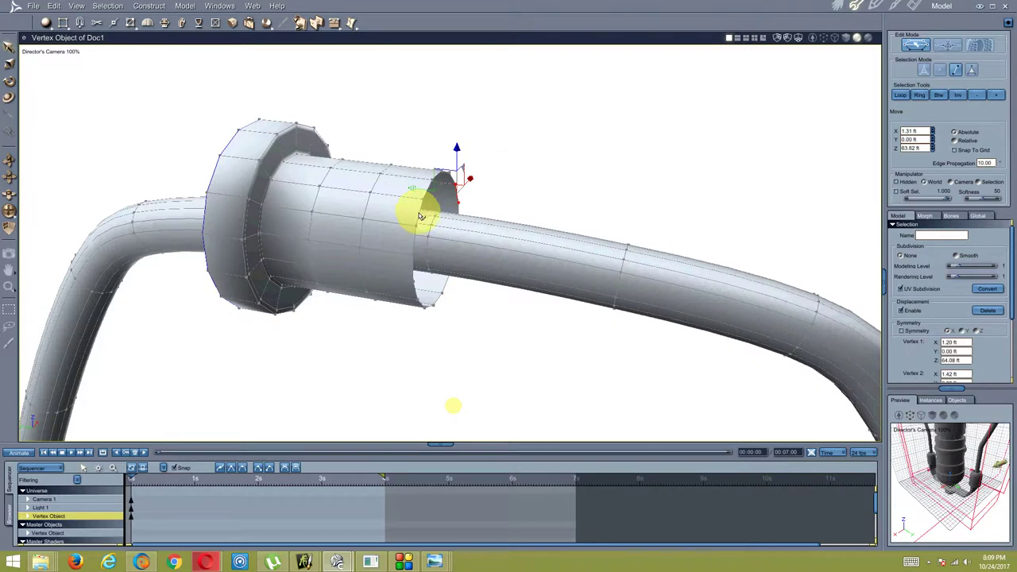
{"action": "left_click", "coordinate": [901, 94]}
{"action": "mouse_move", "coordinate": [559, 187]}
{"action": "middle_mouse_down"}
{"action": "mouse_move", "coordinate": [504, 182]}
{"action": "mouse_move", "coordinate": [513, 175]}
{"action": "mouse_move", "coordinate": [482, 187]}
{"action": "middle_mouse_up"}
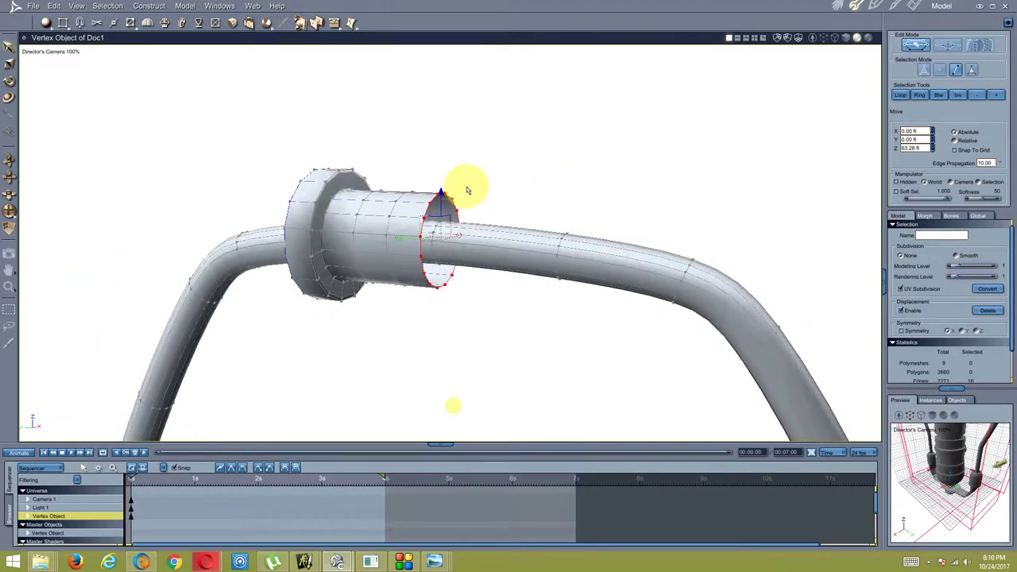
{"action": "left_click", "coordinate": [391, 221]}
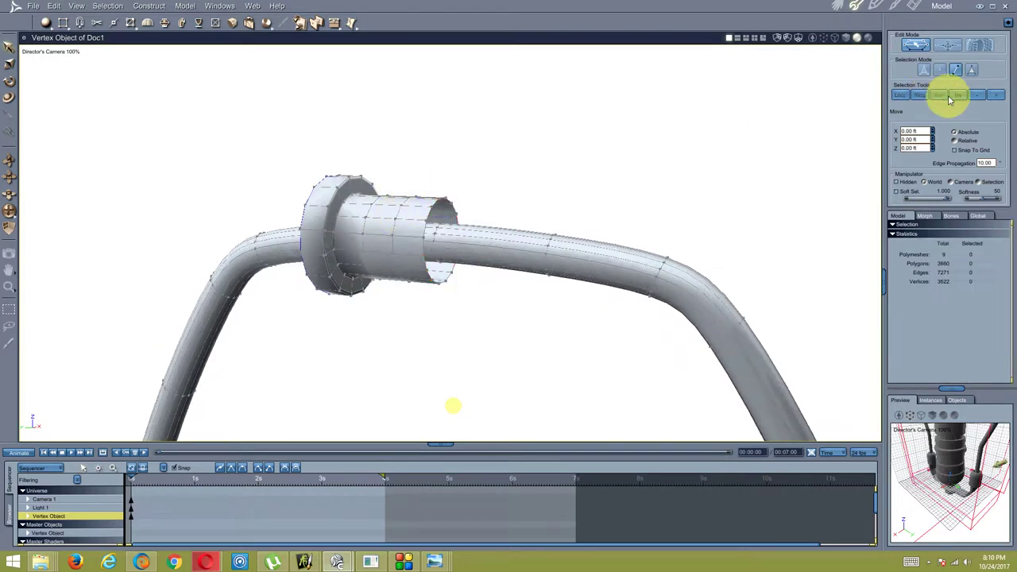
- Select the whole flange-and-sleeve part and view it from the front
{"action": "left_click", "coordinate": [392, 240]}
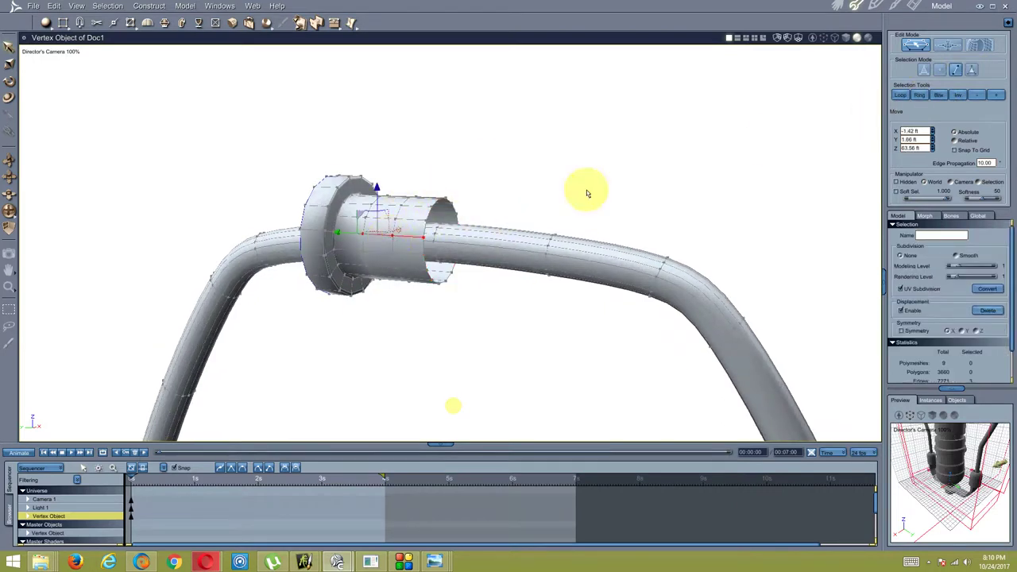
{"action": "left_click", "coordinate": [971, 70]}
{"action": "double_click", "coordinate": [436, 238]}
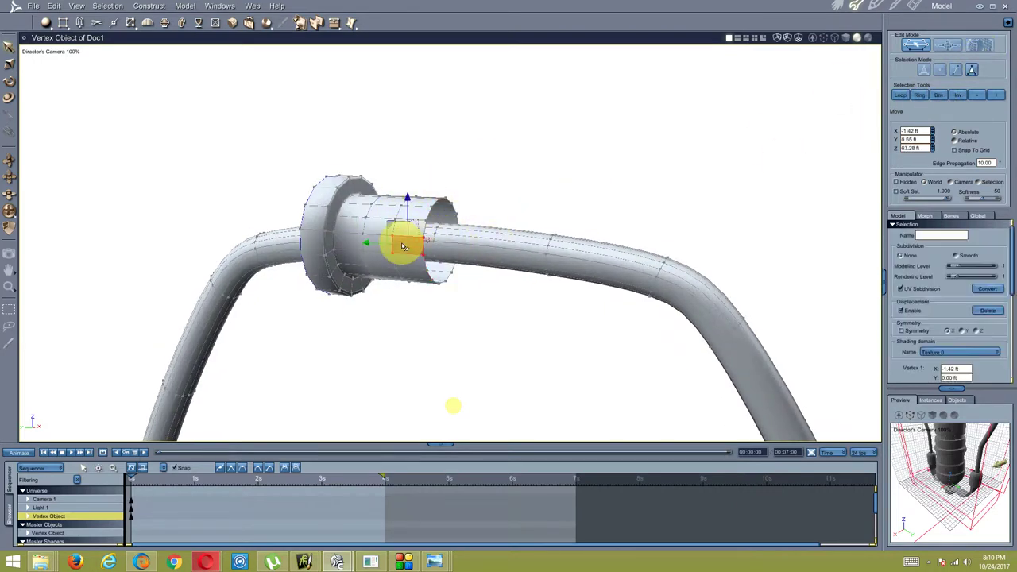
{"action": "mouse_move", "coordinate": [429, 260]}
{"action": "middle_mouse_down"}
{"action": "mouse_move", "coordinate": [354, 251]}
{"action": "mouse_move", "coordinate": [408, 239]}
{"action": "mouse_move", "coordinate": [466, 248]}
{"action": "mouse_move", "coordinate": [532, 240]}
{"action": "mouse_move", "coordinate": [397, 261]}
{"action": "mouse_move", "coordinate": [431, 261]}
{"action": "mouse_move", "coordinate": [273, 159]}
{"action": "middle_mouse_up"}
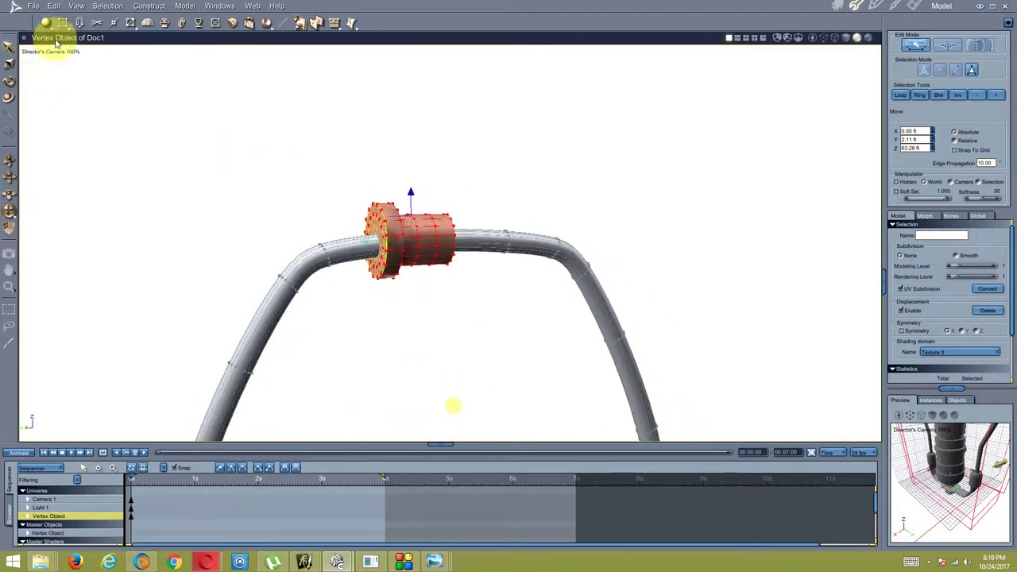
- Mirror the flange piece with Duplicate with Symmetry, answer the weld prompt, and select the spool
{"action": "left_click", "coordinate": [61, 8]}
{"action": "left_click", "coordinate": [82, 118]}
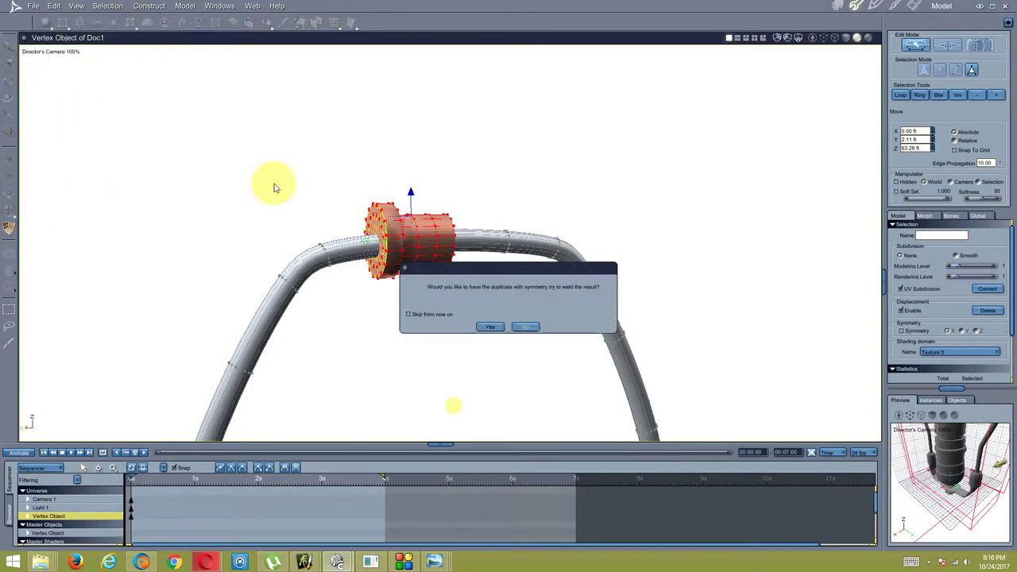
{"action": "left_click", "coordinate": [488, 325]}
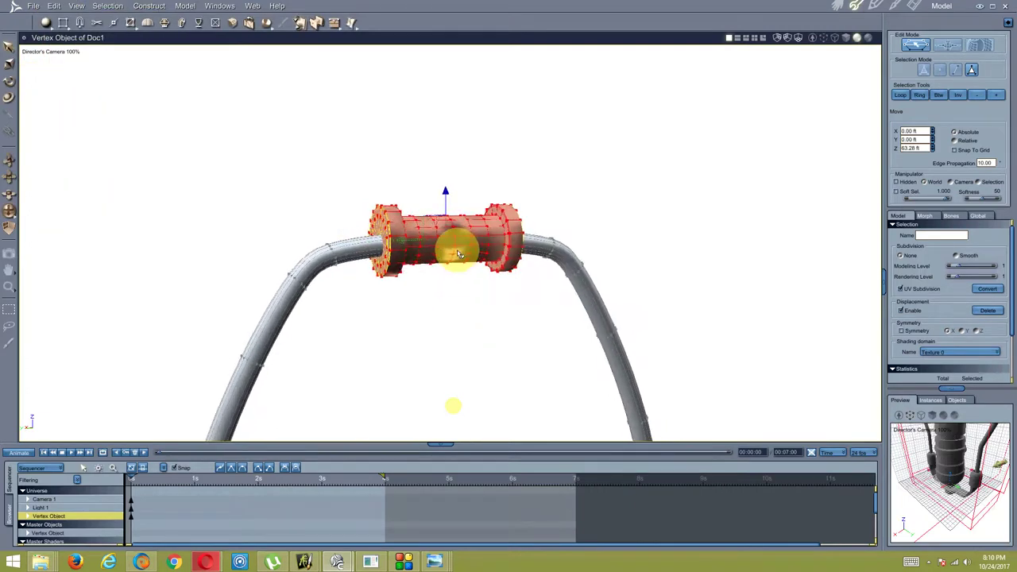
{"action": "middle_click_drag", "start_coordinate": [463, 255], "coordinate": [435, 267]}
{"action": "left_click", "coordinate": [436, 260]}
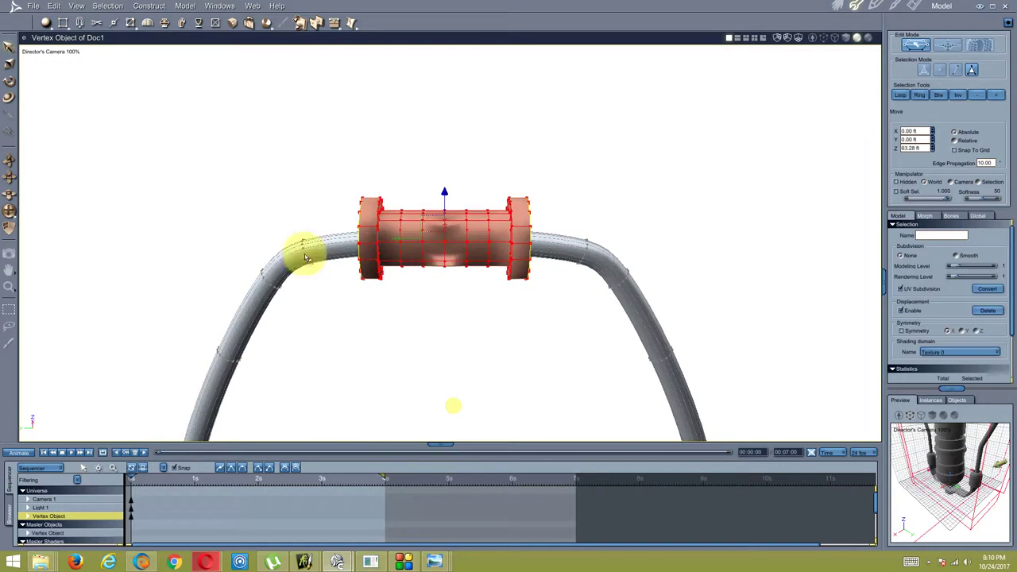
{"action": "left_click", "coordinate": [184, 6]}
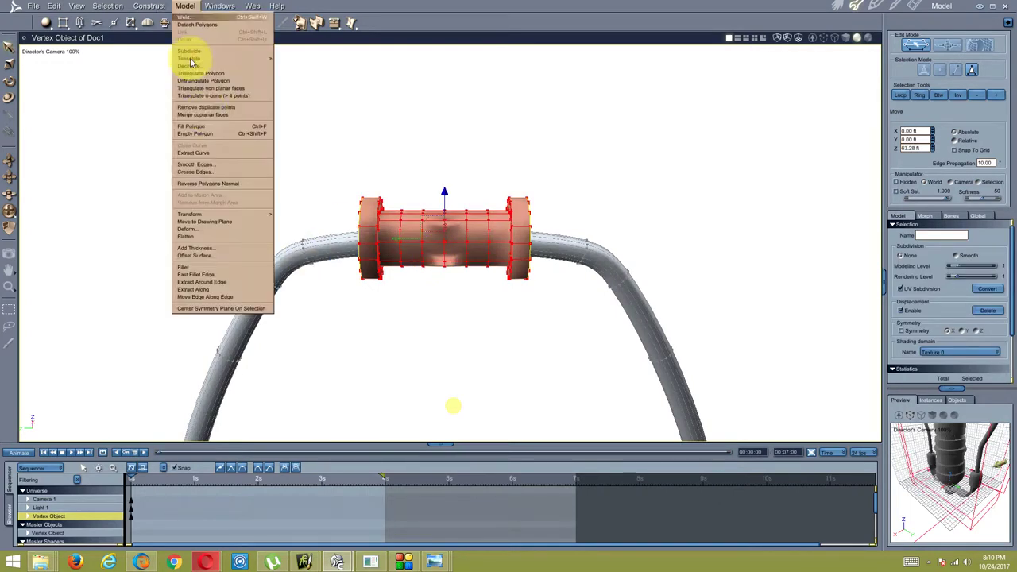
{"action": "left_click", "coordinate": [194, 154]}
{"action": "mouse_move", "coordinate": [386, 238]}
{"action": "middle_mouse_down"}
{"action": "mouse_move", "coordinate": [411, 225]}
{"action": "mouse_move", "coordinate": [163, 20]}
{"action": "middle_mouse_up"}
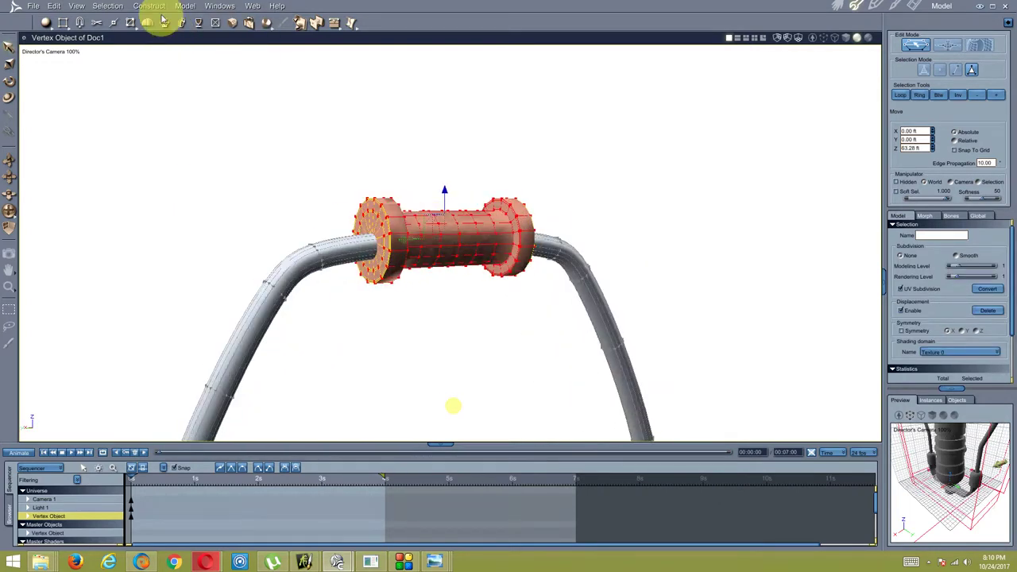
{"action": "left_click", "coordinate": [184, 6]}
- Smooth all the spool's edges, then bring up the lamp reference photo in Windows Photo Viewer
{"action": "left_click", "coordinate": [197, 164]}
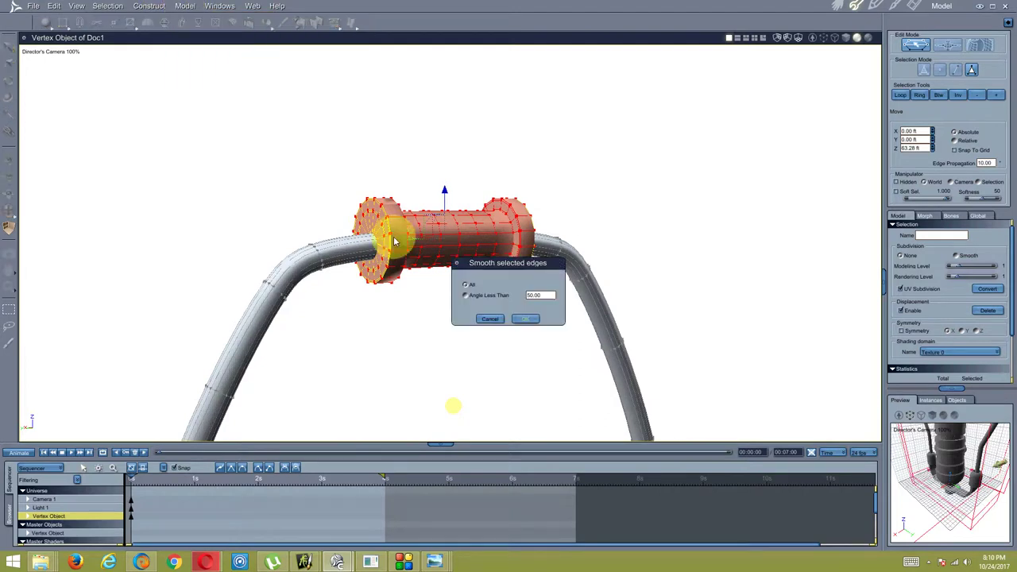
{"action": "left_click", "coordinate": [530, 321]}
{"action": "mouse_move", "coordinate": [458, 263]}
{"action": "left_mouse_down"}
{"action": "mouse_move", "coordinate": [384, 241]}
{"action": "mouse_move", "coordinate": [442, 246]}
{"action": "mouse_move", "coordinate": [400, 241]}
{"action": "mouse_move", "coordinate": [426, 216]}
{"action": "mouse_move", "coordinate": [424, 284]}
{"action": "mouse_move", "coordinate": [437, 168]}
{"action": "mouse_move", "coordinate": [444, 272]}
{"action": "mouse_move", "coordinate": [443, 132]}
{"action": "mouse_move", "coordinate": [442, 159]}
{"action": "mouse_move", "coordinate": [469, 201]}
{"action": "mouse_move", "coordinate": [379, 216]}
{"action": "mouse_move", "coordinate": [397, 233]}
{"action": "mouse_move", "coordinate": [378, 192]}
{"action": "mouse_move", "coordinate": [416, 272]}
{"action": "mouse_move", "coordinate": [361, 352]}
{"action": "left_mouse_up"}
{"action": "mouse_move", "coordinate": [434, 562]}
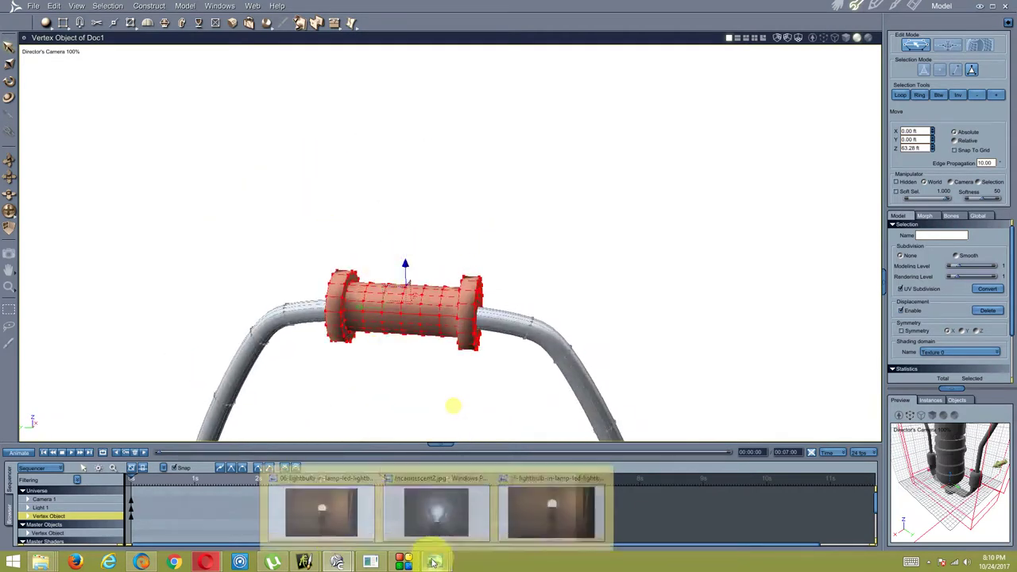
{"action": "left_click", "coordinate": [310, 506]}
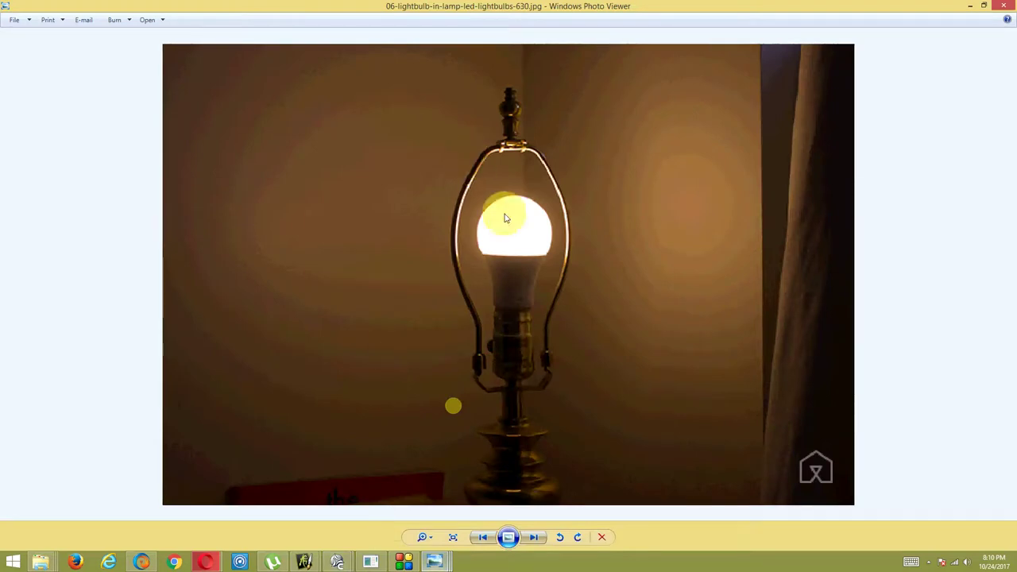
{"action": "scroll", "coordinate": [492, 247], "scroll_direction": "down", "scroll_amount": 2}
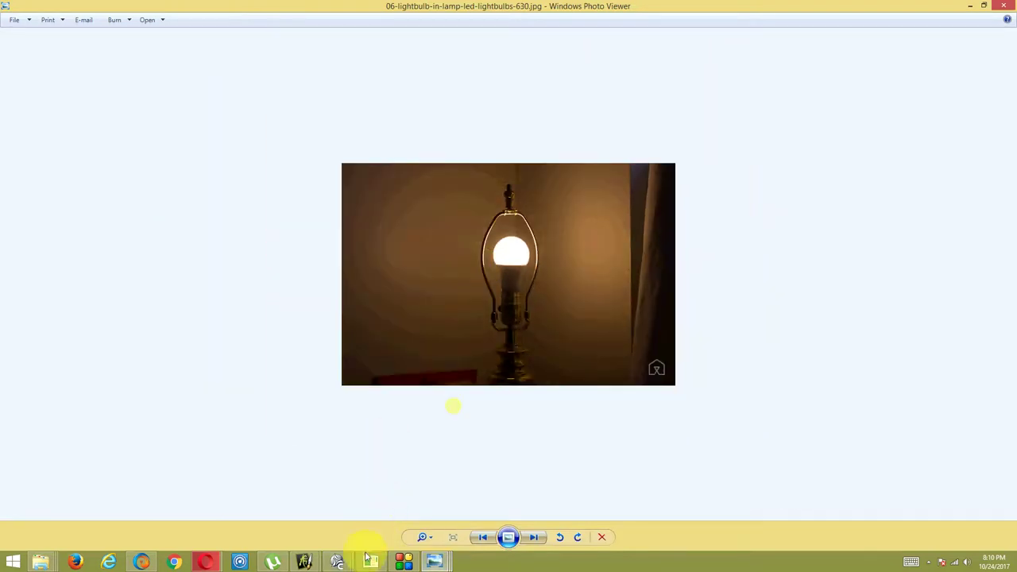
- Select the faces of the spool's central tube, growing the loop to cover the whole tube
{"action": "mouse_move", "coordinate": [337, 562]}
{"action": "left_click", "coordinate": [377, 517]}
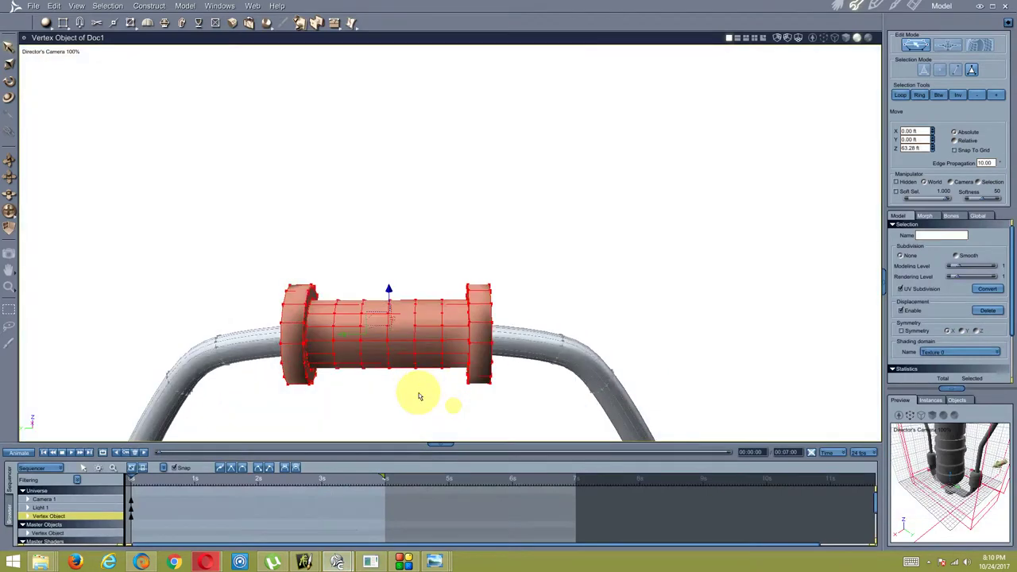
{"action": "left_click", "coordinate": [416, 337]}
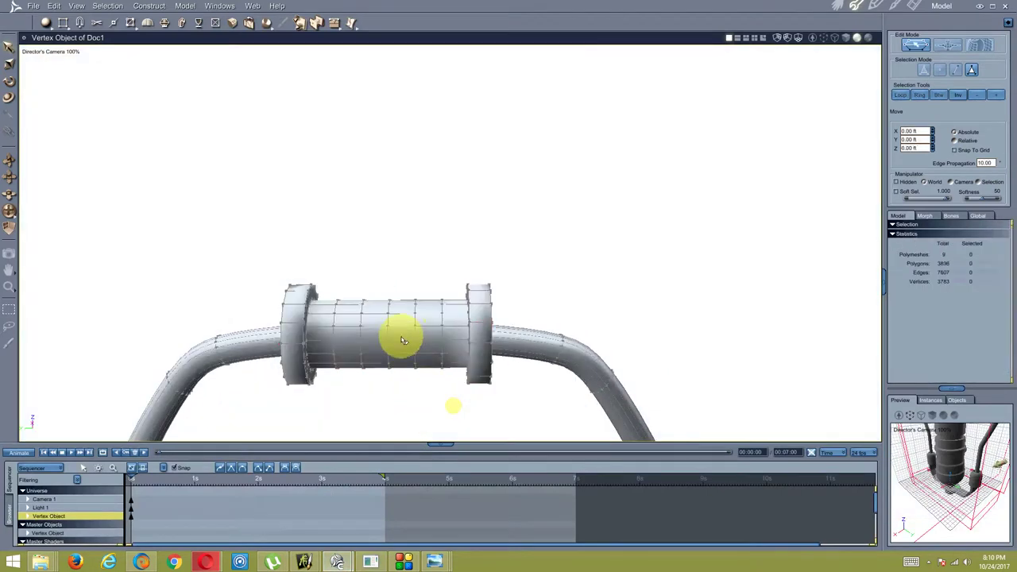
{"action": "left_click", "coordinate": [403, 340]}
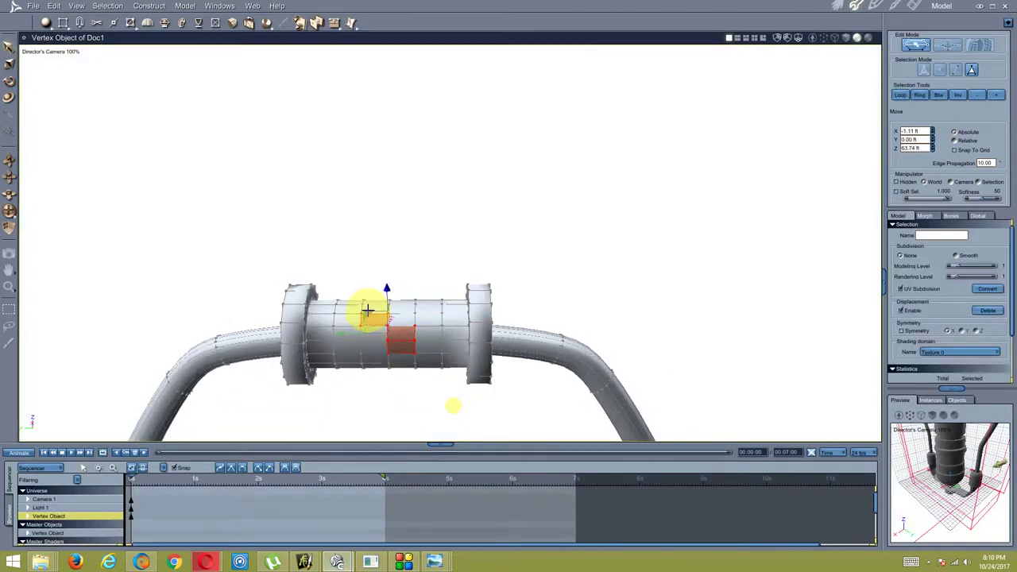
{"action": "left_click", "coordinate": [370, 311], "text": "shift"}
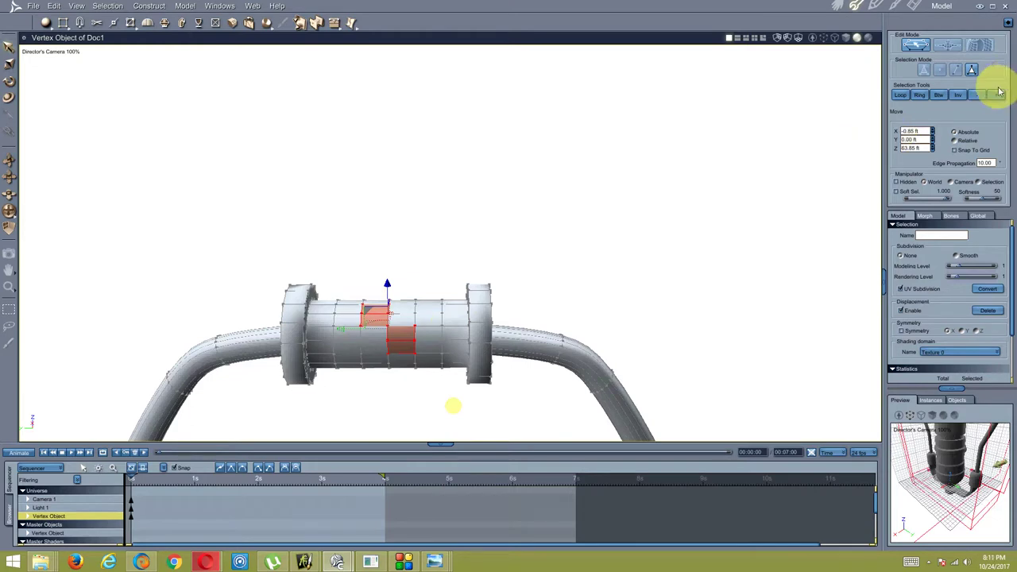
{"action": "left_click", "coordinate": [901, 95]}
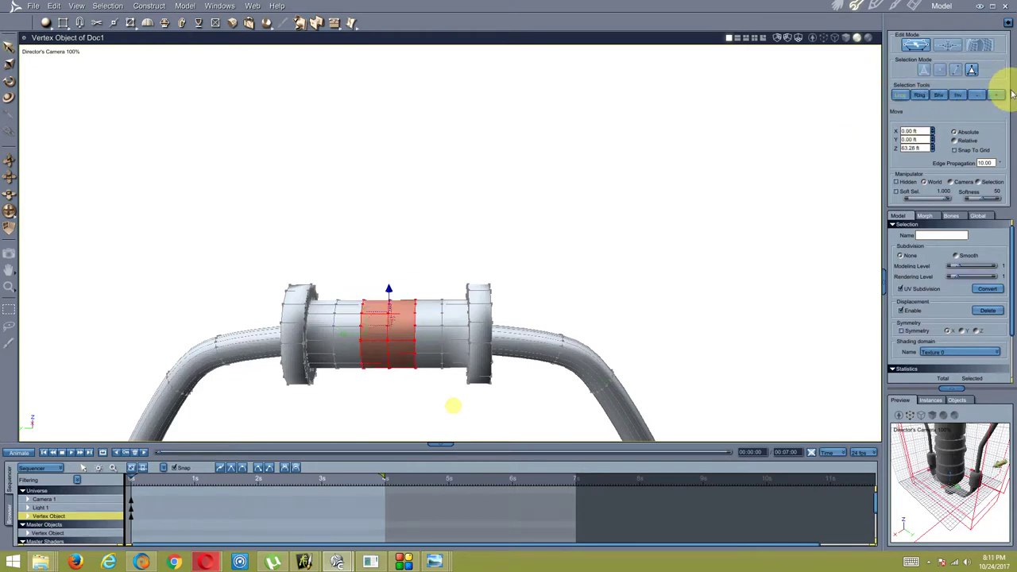
{"action": "left_click", "coordinate": [995, 95]}
{"action": "left_click", "coordinate": [995, 95]}
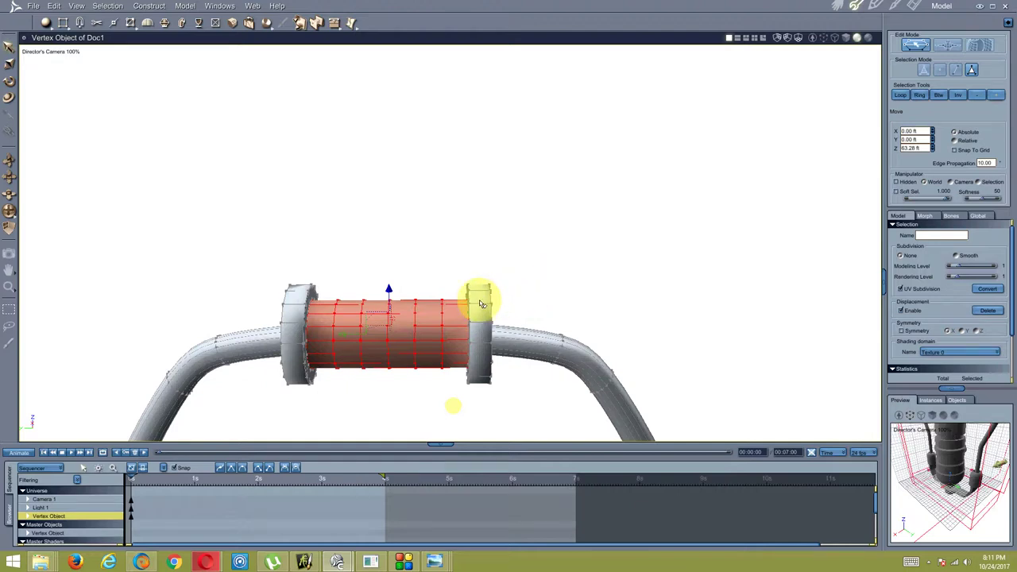
- Duplicate the central tube and prepare to rotate the copy 90° upright
{"action": "left_click", "coordinate": [408, 290]}
{"action": "right_click", "coordinate": [359, 242]}
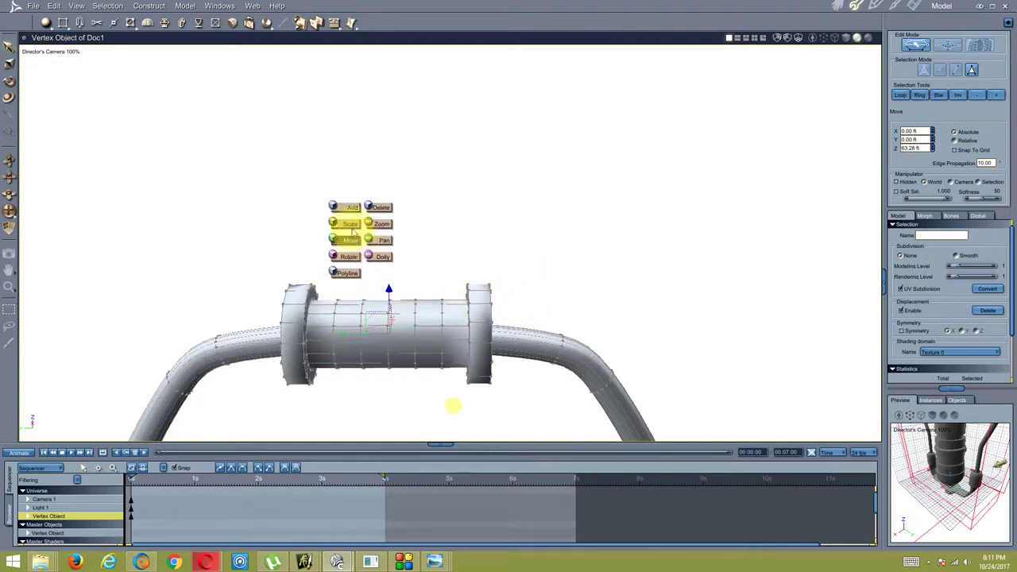
{"action": "left_click", "coordinate": [350, 225]}
{"action": "right_click", "coordinate": [378, 250]}
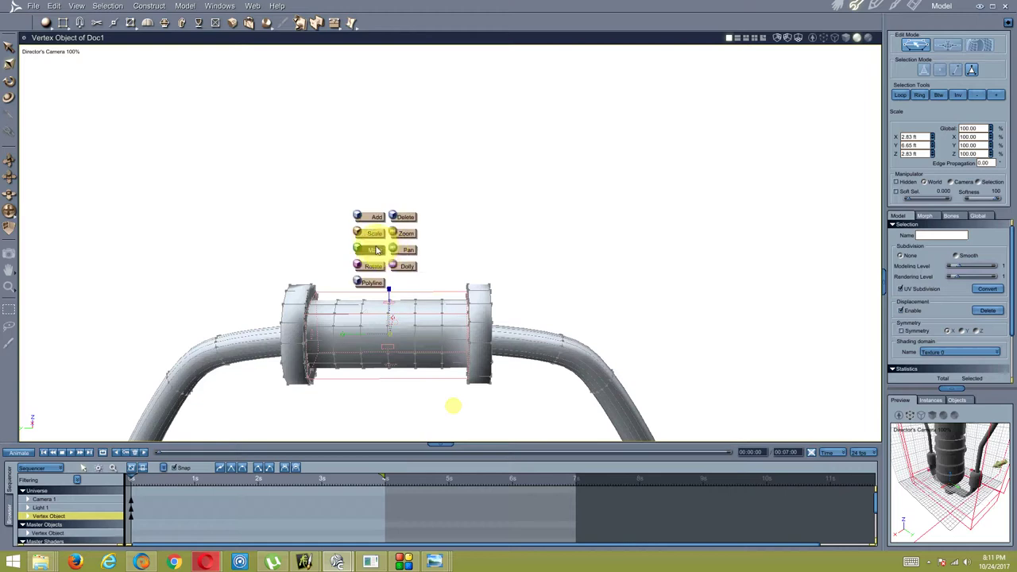
{"action": "left_click", "coordinate": [376, 269]}
{"action": "mouse_move", "coordinate": [438, 289]}
{"action": "left_mouse_down"}
{"action": "mouse_move", "coordinate": [410, 305]}
{"action": "mouse_move", "coordinate": [341, 227]}
{"action": "left_mouse_up"}
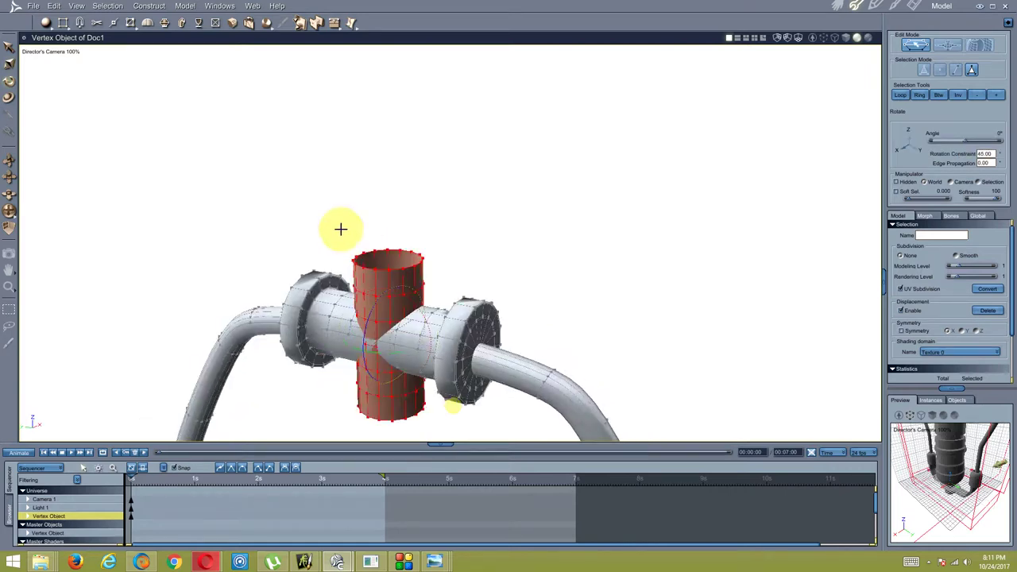
- Stand the tube copy upright across the spool and slim it down
{"action": "mouse_move", "coordinate": [336, 302]}
{"action": "left_mouse_down"}
{"action": "mouse_move", "coordinate": [352, 303]}
{"action": "mouse_move", "coordinate": [357, 284]}
{"action": "left_mouse_up"}
{"action": "right_click", "coordinate": [357, 284]}
{"action": "left_click", "coordinate": [344, 278]}
{"action": "mouse_move", "coordinate": [380, 326]}
{"action": "left_mouse_down"}
{"action": "mouse_move", "coordinate": [389, 338]}
{"action": "mouse_move", "coordinate": [375, 382]}
{"action": "left_mouse_up"}
- Raise the upright tube to Z 66.35 ft so it rises as a stem, then deselect
{"action": "right_click", "coordinate": [370, 322]}
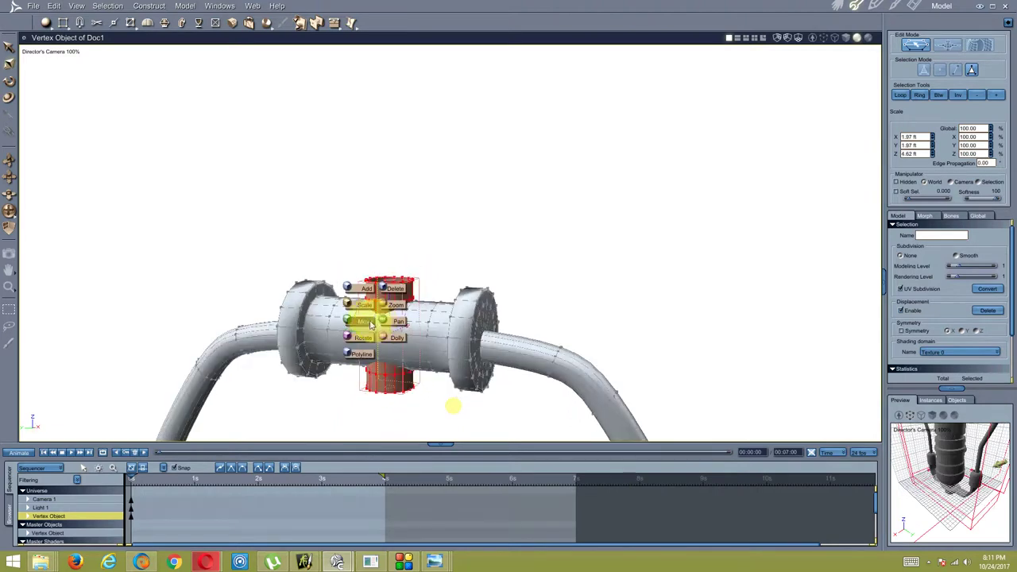
{"action": "left_click", "coordinate": [365, 324]}
{"action": "mouse_move", "coordinate": [388, 287]}
{"action": "left_mouse_down"}
{"action": "mouse_move", "coordinate": [372, 212]}
{"action": "mouse_move", "coordinate": [345, 259]}
{"action": "left_mouse_up"}
{"action": "middle_click_drag", "start_coordinate": [345, 260], "coordinate": [184, 380]}
{"action": "right_click", "coordinate": [400, 256]}
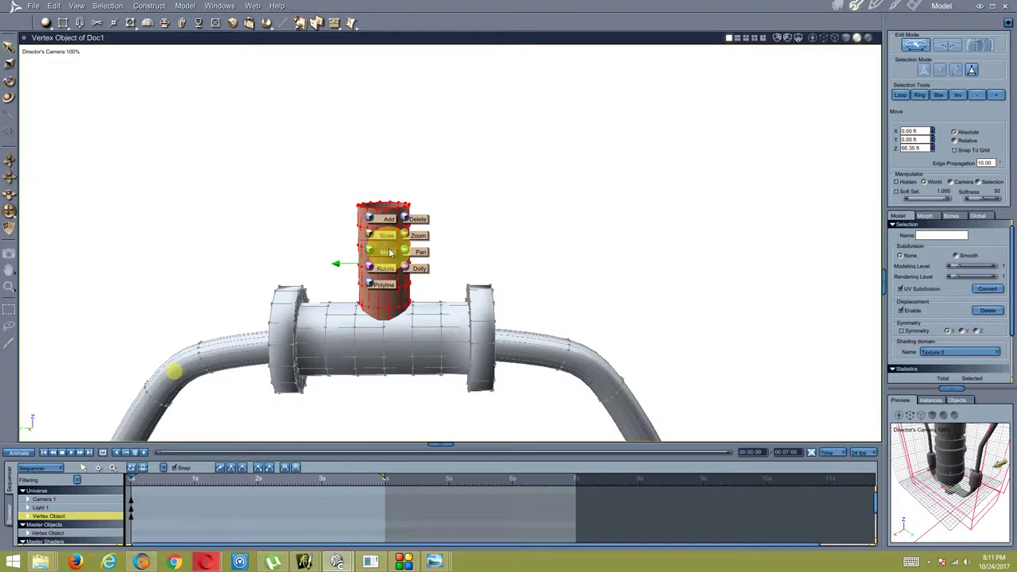
{"action": "left_click", "coordinate": [390, 253]}
{"action": "left_click", "coordinate": [477, 232]}
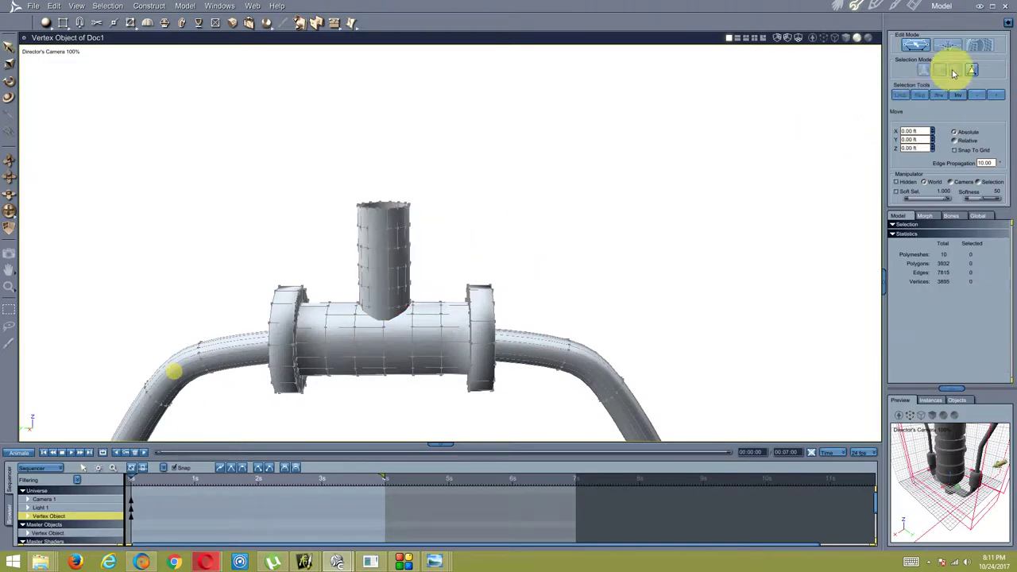
- Scale an edge loop partway up the stem out to 3.39 ft, flaring it into a cone
{"action": "left_click", "coordinate": [394, 273]}
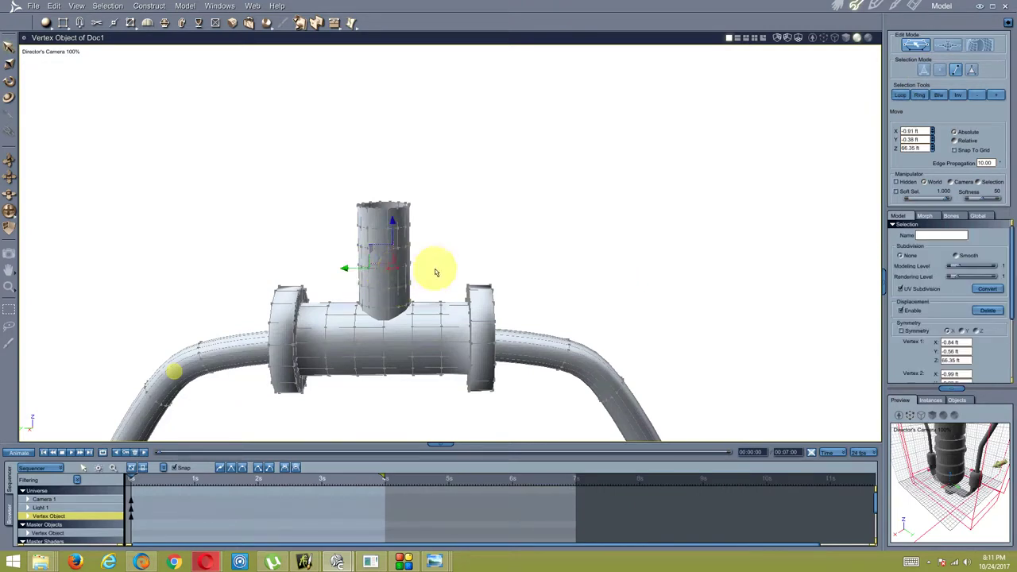
{"action": "mouse_move", "coordinate": [436, 273]}
{"action": "middle_mouse_down"}
{"action": "mouse_move", "coordinate": [397, 273]}
{"action": "mouse_move", "coordinate": [422, 263]}
{"action": "middle_mouse_up"}
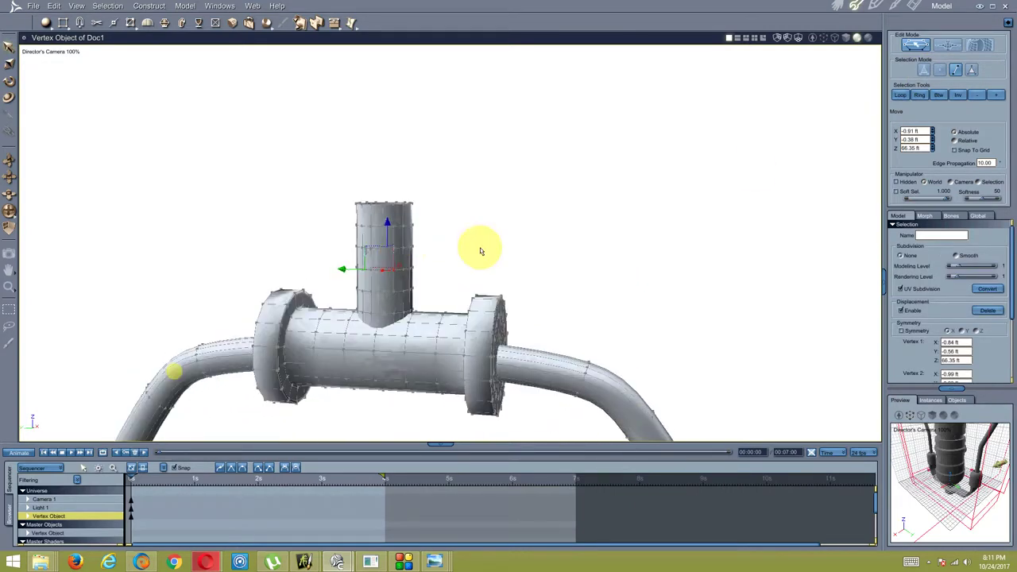
{"action": "left_click", "coordinate": [902, 94]}
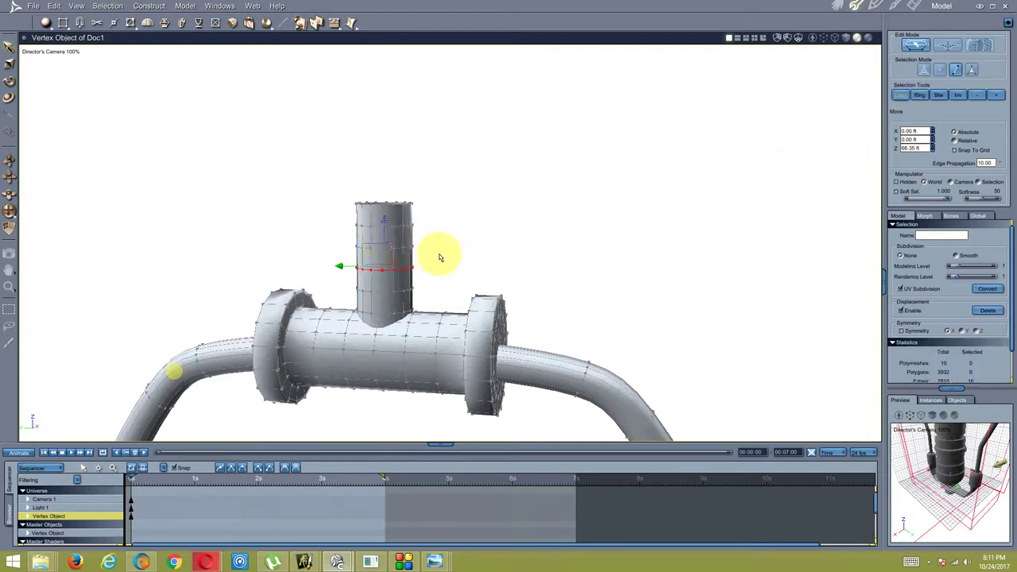
{"action": "left_click", "coordinate": [390, 245]}
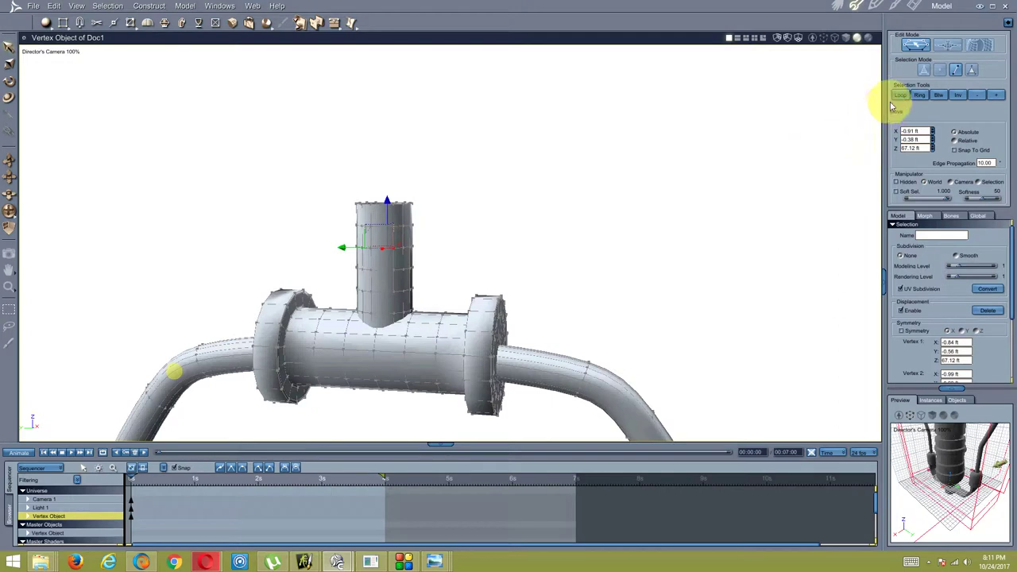
{"action": "left_click", "coordinate": [895, 96]}
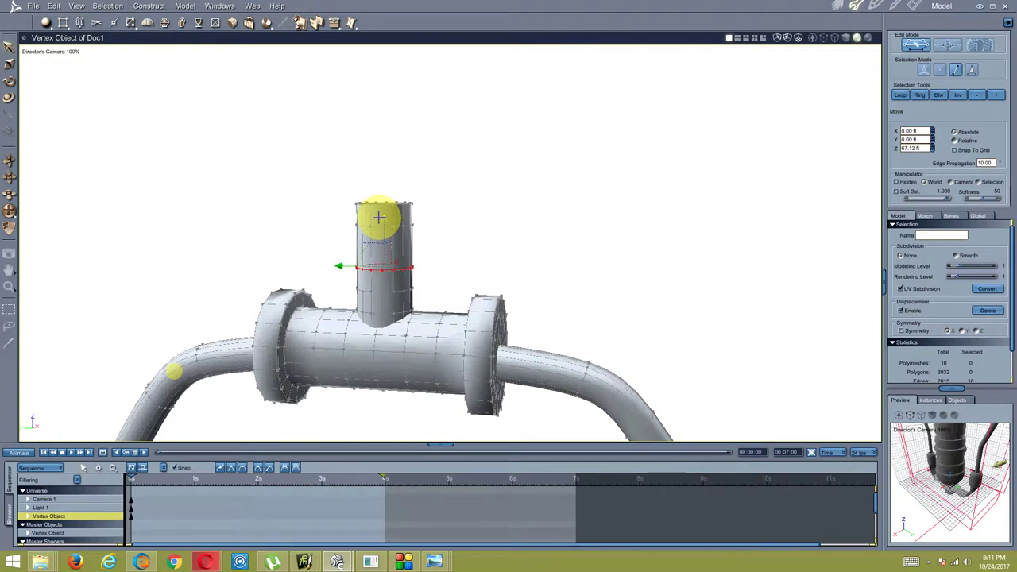
{"action": "right_click", "coordinate": [366, 212]}
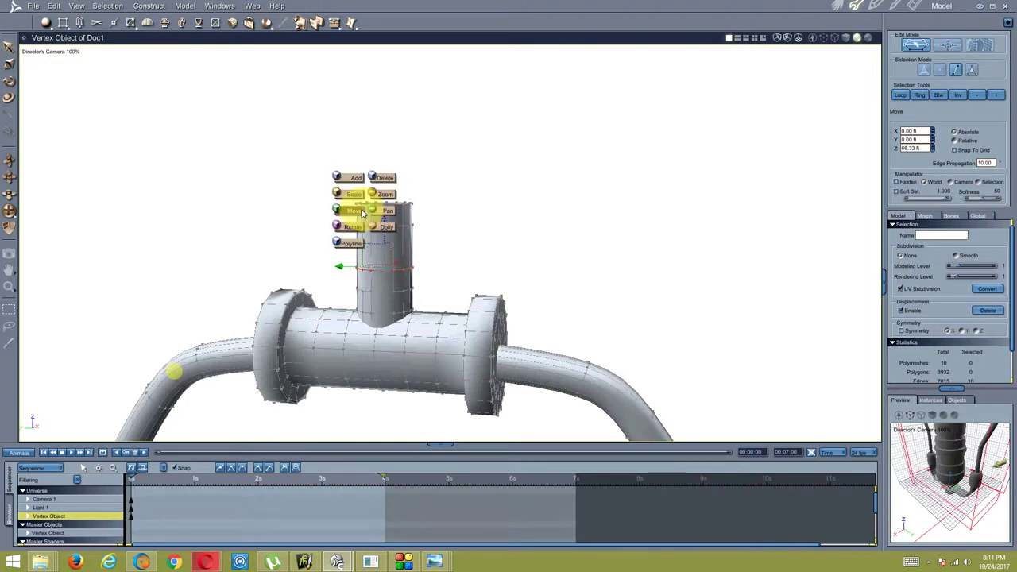
{"action": "left_click", "coordinate": [358, 200]}
{"action": "left_click_drag", "start_coordinate": [390, 234], "coordinate": [414, 276]}
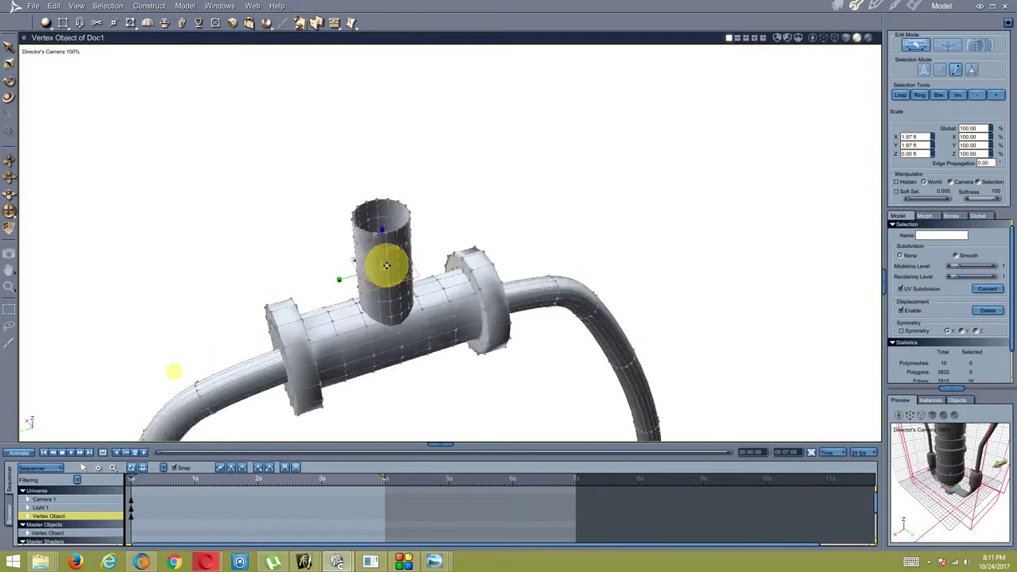
{"action": "mouse_move", "coordinate": [361, 283]}
{"action": "left_mouse_down"}
{"action": "mouse_move", "coordinate": [313, 311]}
{"action": "mouse_move", "coordinate": [281, 265]}
{"action": "left_mouse_up"}
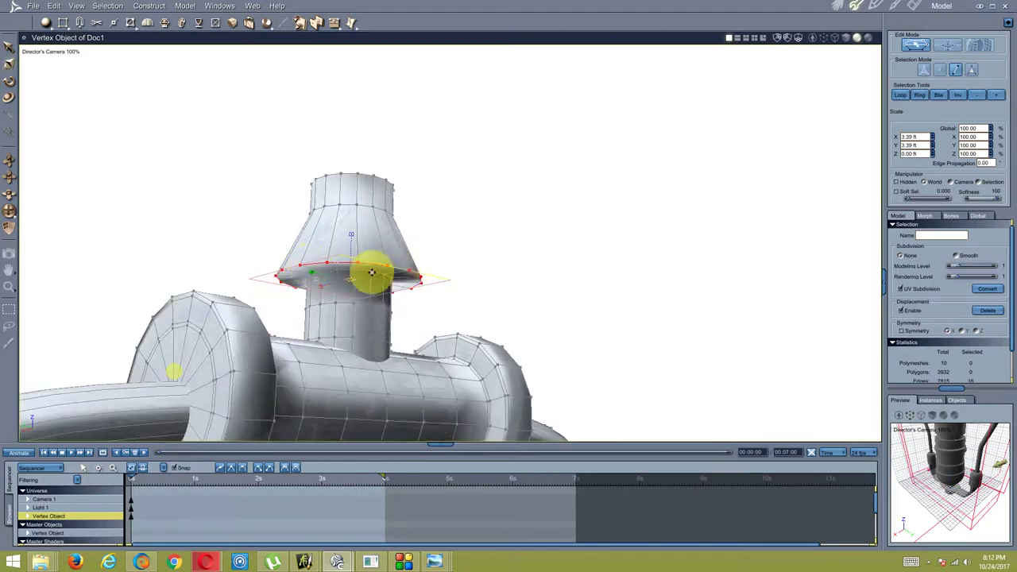
{"action": "left_click_drag", "start_coordinate": [370, 273], "coordinate": [352, 493]}
{"action": "mouse_move", "coordinate": [434, 562]}
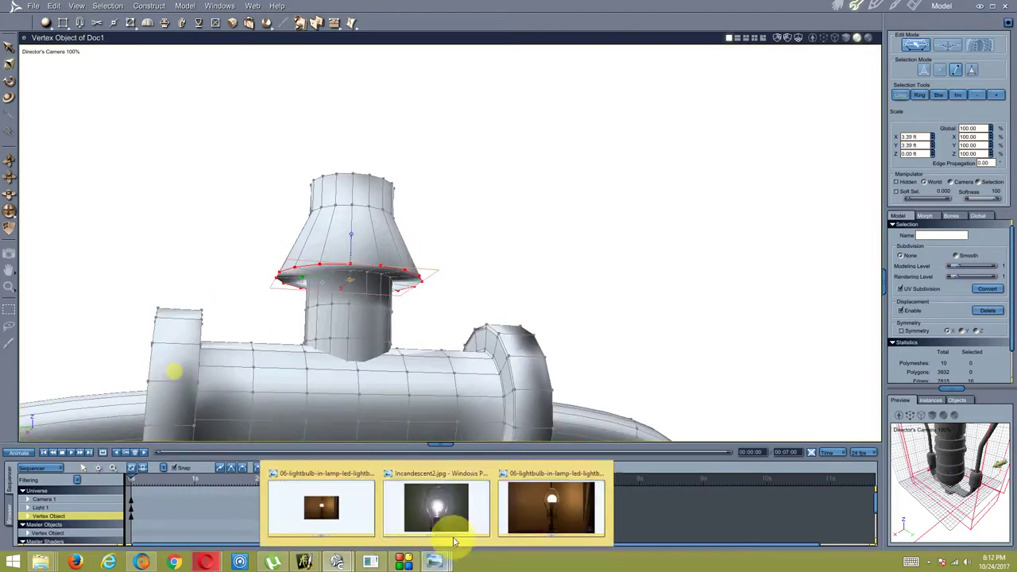
- View the lightbulb-in-lamp reference photo enlarged in Windows Photo Viewer
{"action": "left_click", "coordinate": [455, 514]}
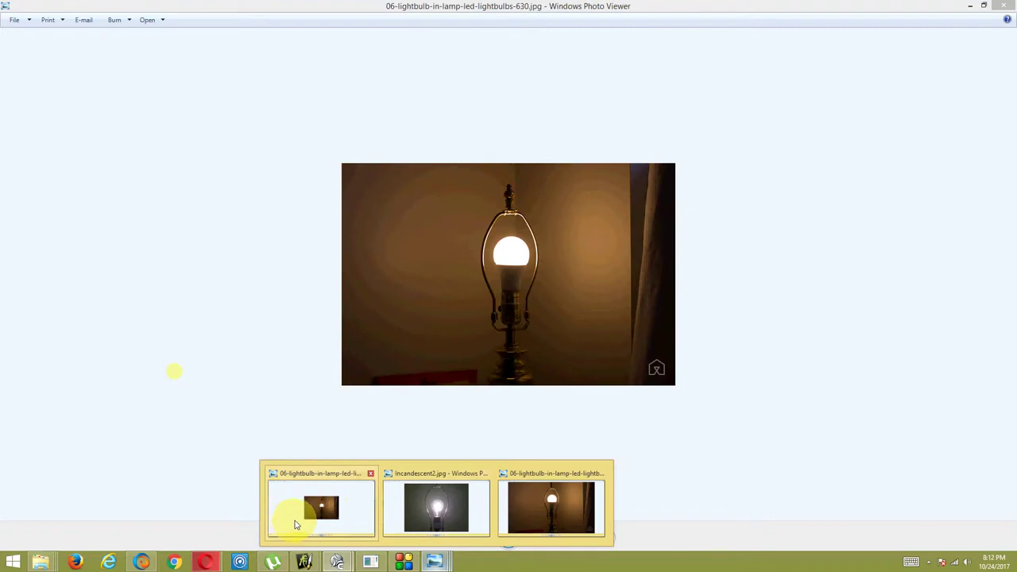
{"action": "left_click", "coordinate": [314, 515]}
{"action": "scroll", "coordinate": [488, 233], "scroll_direction": "up", "scroll_amount": 3}
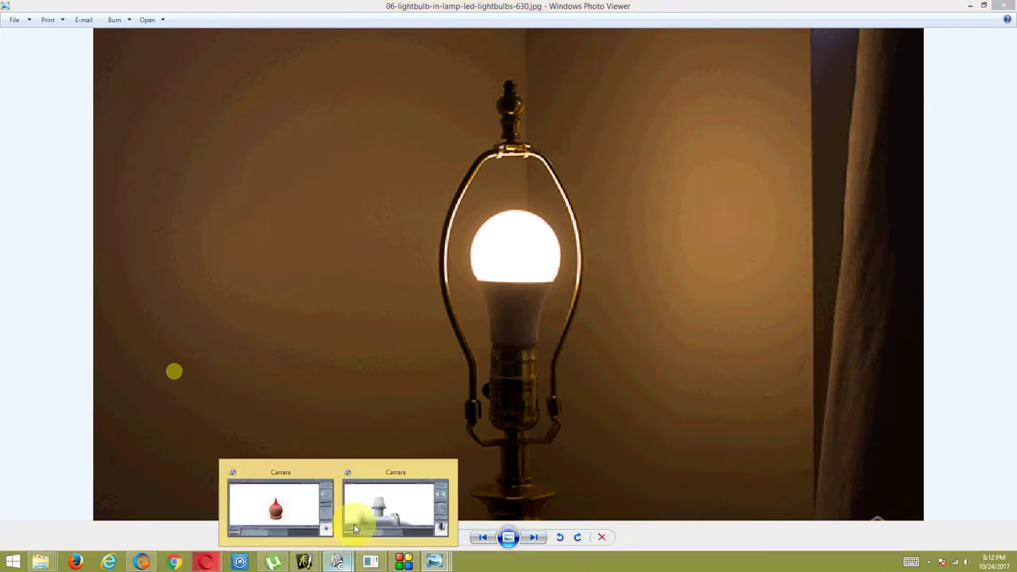
- Back in Carrara, widen the cone cap's lower rim ring to 4.06 ft
{"action": "mouse_move", "coordinate": [337, 562]}
{"action": "left_click", "coordinate": [367, 504]}
{"action": "scroll", "coordinate": [337, 344], "scroll_direction": "down", "scroll_amount": 3}
{"action": "left_click_drag", "start_coordinate": [347, 325], "coordinate": [390, 347]}
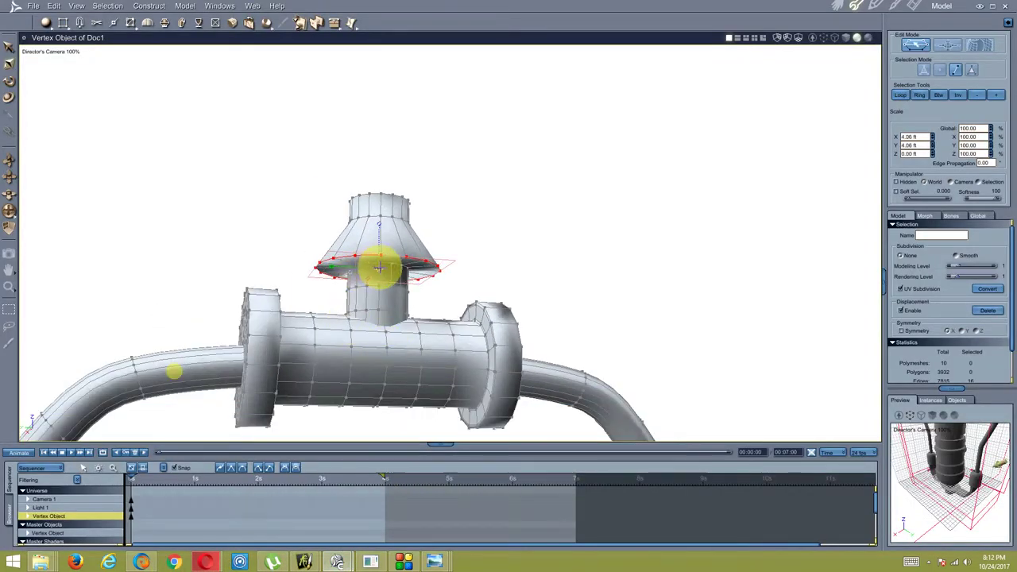
- Enlarge the lower rim to 4.18 ft and lower the cone-top ring toward the brim
{"action": "mouse_move", "coordinate": [379, 267]}
{"action": "middle_mouse_down"}
{"action": "mouse_move", "coordinate": [370, 268]}
{"action": "mouse_move", "coordinate": [461, 266]}
{"action": "mouse_move", "coordinate": [387, 254]}
{"action": "middle_mouse_up"}
{"action": "mouse_move", "coordinate": [388, 256]}
{"action": "left_mouse_down"}
{"action": "mouse_move", "coordinate": [404, 238]}
{"action": "mouse_move", "coordinate": [381, 250]}
{"action": "mouse_move", "coordinate": [385, 258]}
{"action": "left_mouse_up"}
{"action": "mouse_move", "coordinate": [385, 258]}
{"action": "middle_mouse_down"}
{"action": "mouse_move", "coordinate": [359, 283]}
{"action": "mouse_move", "coordinate": [363, 266]}
{"action": "middle_mouse_up"}
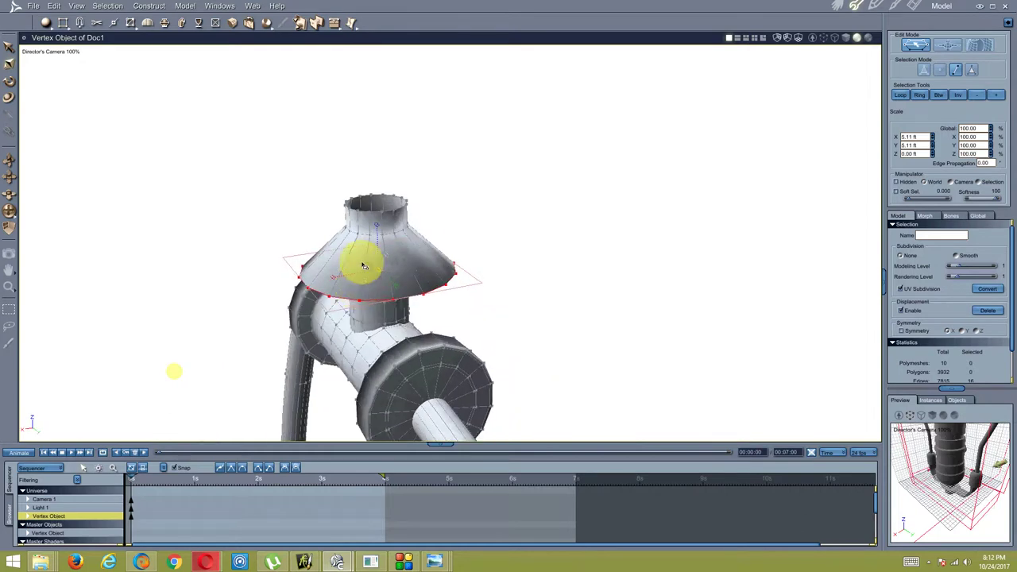
{"action": "key", "text": "m"}
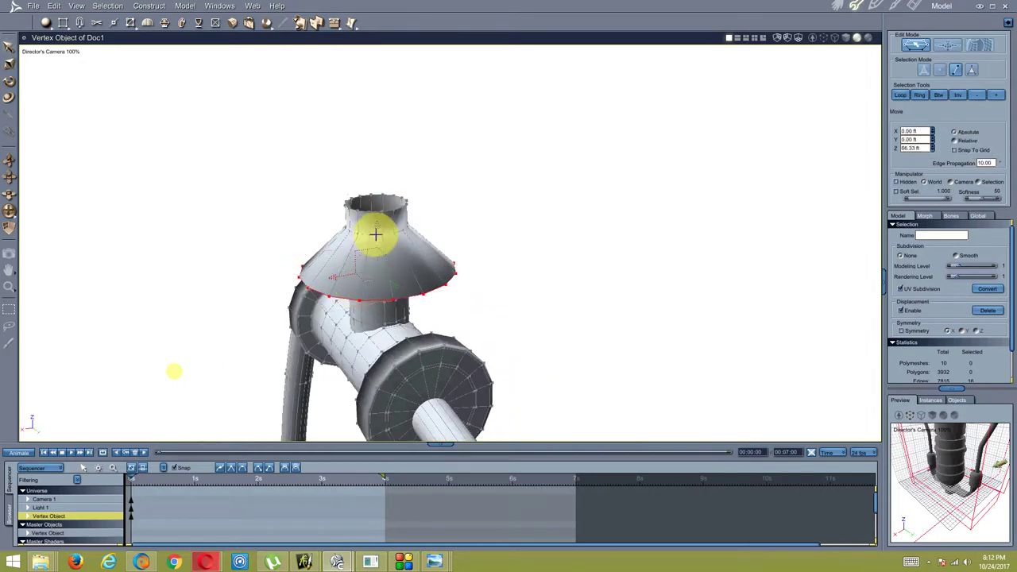
{"action": "left_click", "coordinate": [391, 237]}
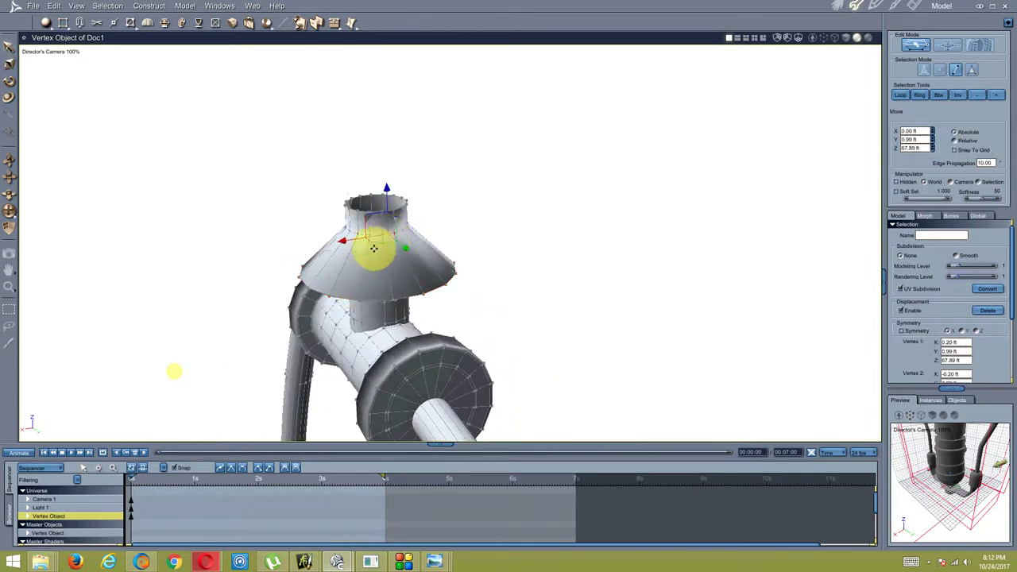
{"action": "middle_click_drag", "start_coordinate": [373, 249], "coordinate": [379, 249]}
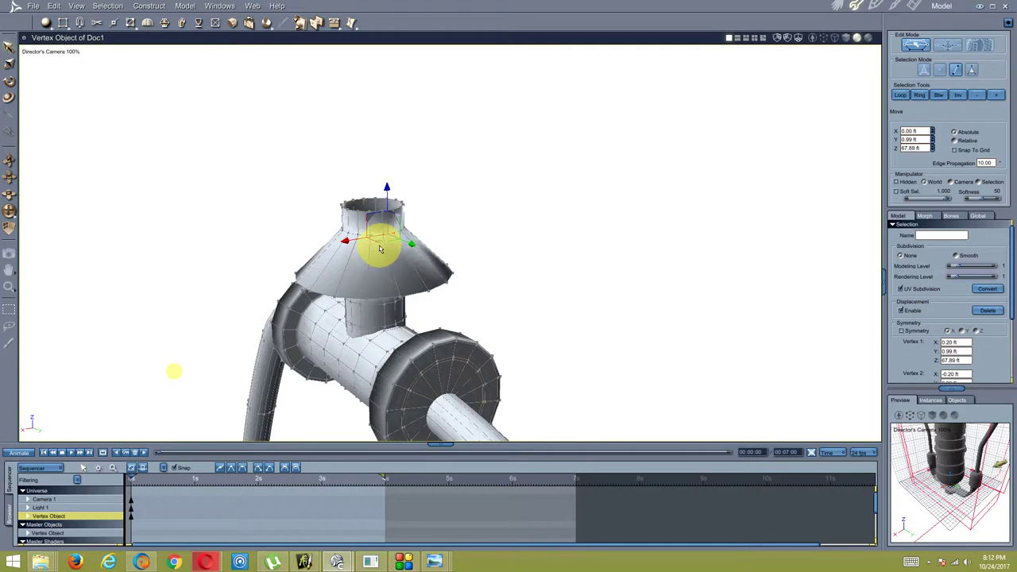
{"action": "left_click", "coordinate": [896, 100]}
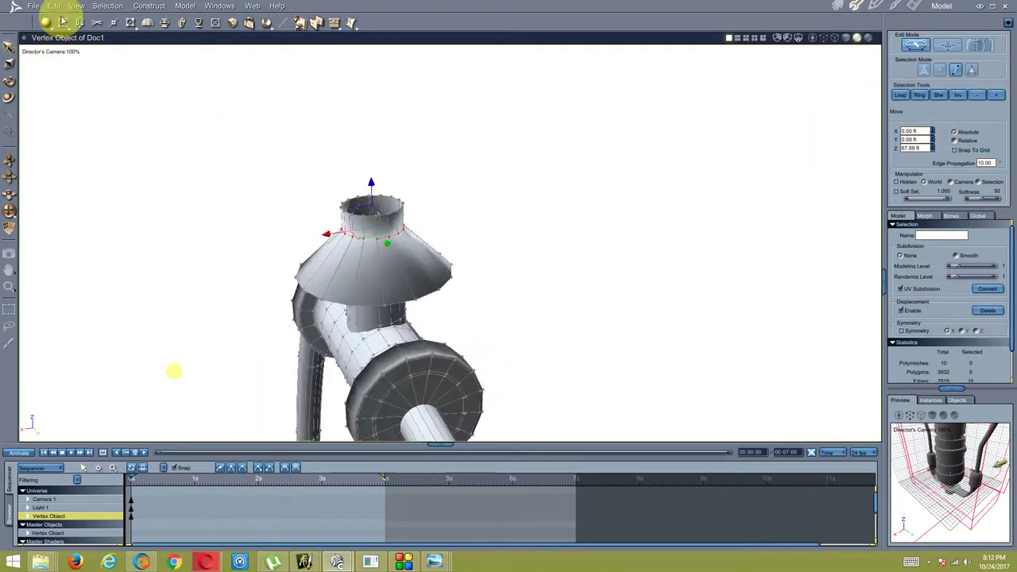
{"action": "left_click_drag", "start_coordinate": [370, 180], "coordinate": [371, 221]}
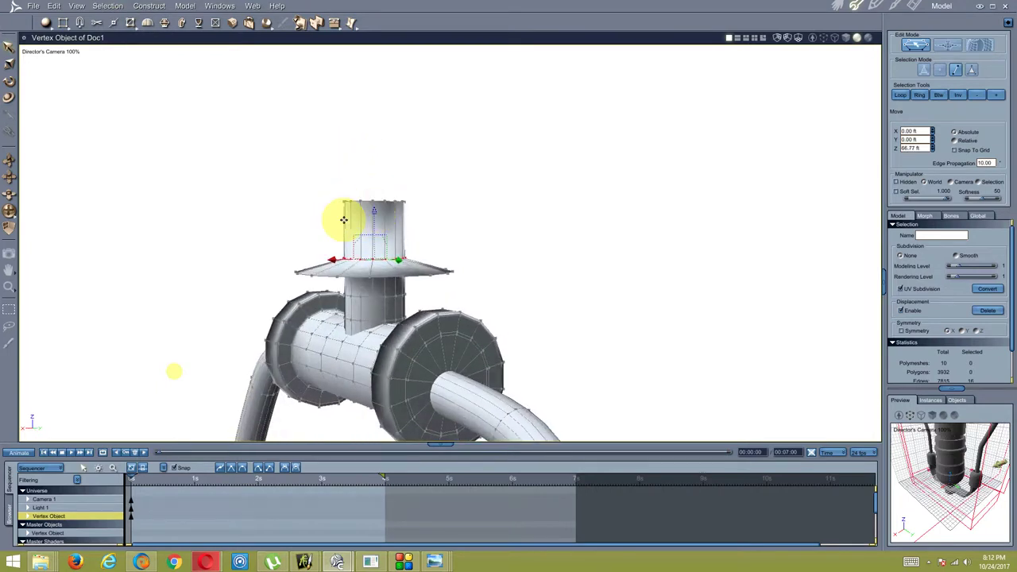
- Widen the lowered ring into a broad taper and select the cone's top rim
{"action": "middle_click_drag", "start_coordinate": [343, 220], "coordinate": [364, 240]}
{"action": "left_click", "coordinate": [355, 230]}
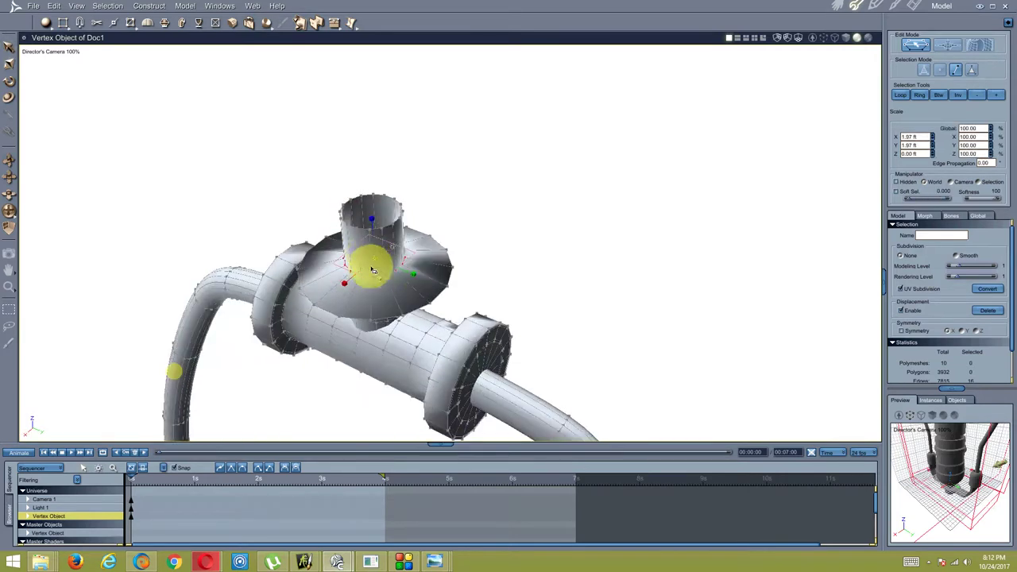
{"action": "left_click_drag", "start_coordinate": [381, 283], "coordinate": [400, 297]}
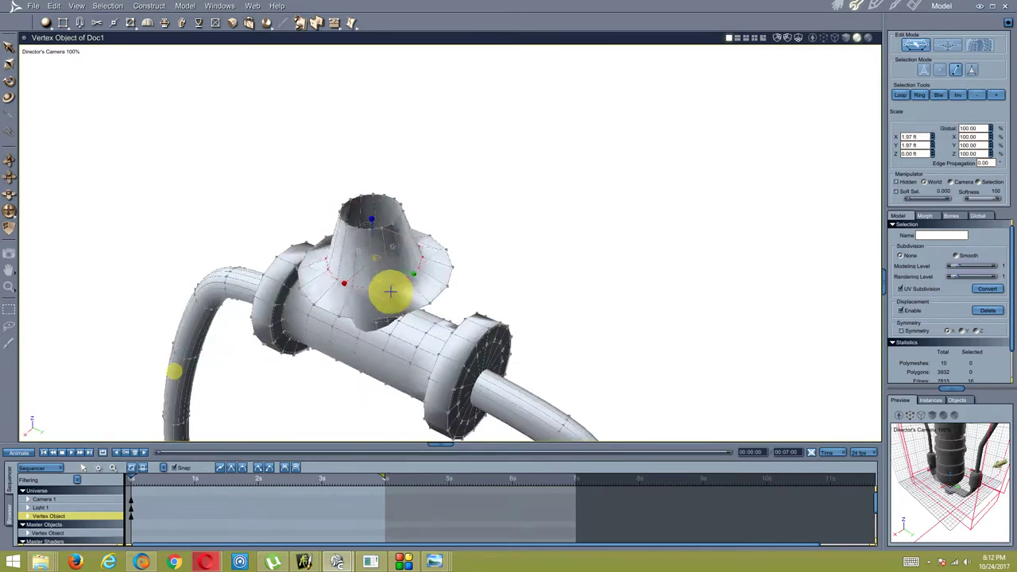
{"action": "mouse_move", "coordinate": [365, 279]}
{"action": "middle_mouse_down"}
{"action": "mouse_move", "coordinate": [334, 256]}
{"action": "mouse_move", "coordinate": [336, 239]}
{"action": "middle_mouse_up"}
{"action": "left_click", "coordinate": [345, 239]}
{"action": "left_click", "coordinate": [354, 224]}
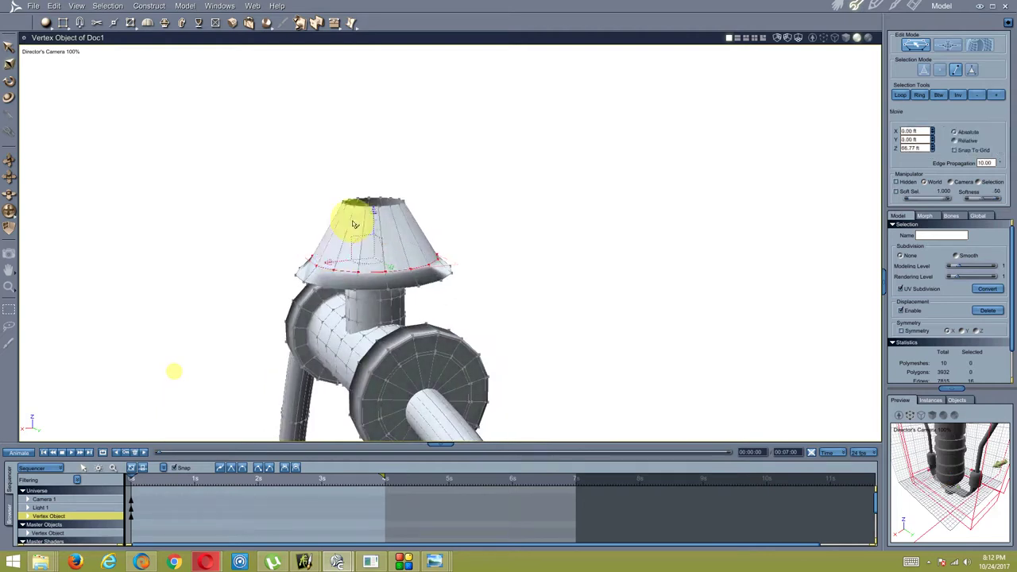
{"action": "left_click", "coordinate": [399, 209]}
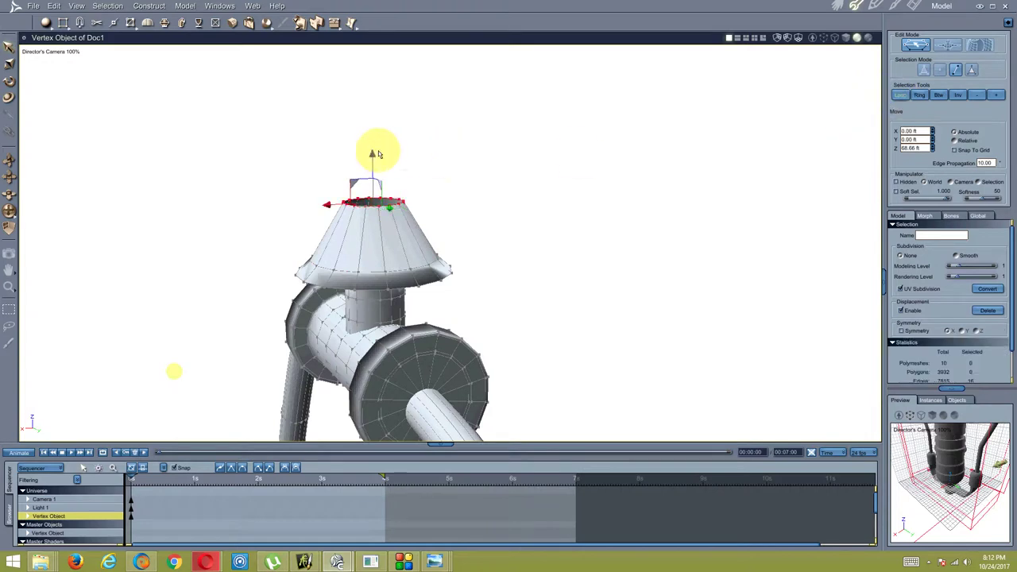
- Reselect the cone's top rim and adjust its width, widening then slightly narrowing it
{"action": "left_click", "coordinate": [377, 188]}
{"action": "left_click", "coordinate": [381, 186]}
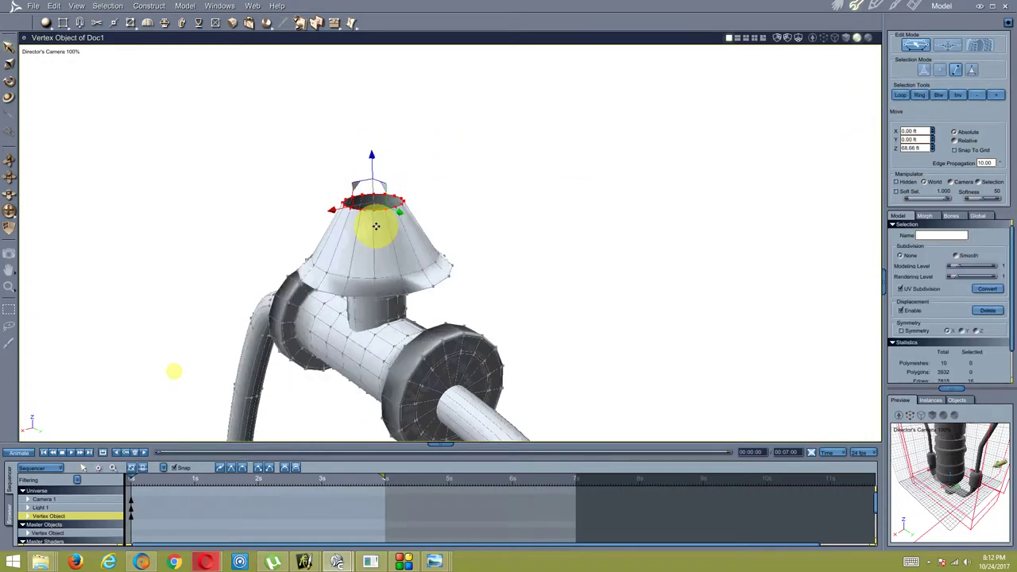
{"action": "right_click", "coordinate": [377, 228]}
{"action": "left_click", "coordinate": [368, 214]}
{"action": "mouse_move", "coordinate": [374, 211]}
{"action": "middle_mouse_down"}
{"action": "mouse_move", "coordinate": [397, 227]}
{"action": "mouse_move", "coordinate": [391, 216]}
{"action": "mouse_move", "coordinate": [364, 213]}
{"action": "middle_mouse_up"}
{"action": "left_click_drag", "start_coordinate": [365, 212], "coordinate": [381, 220]}
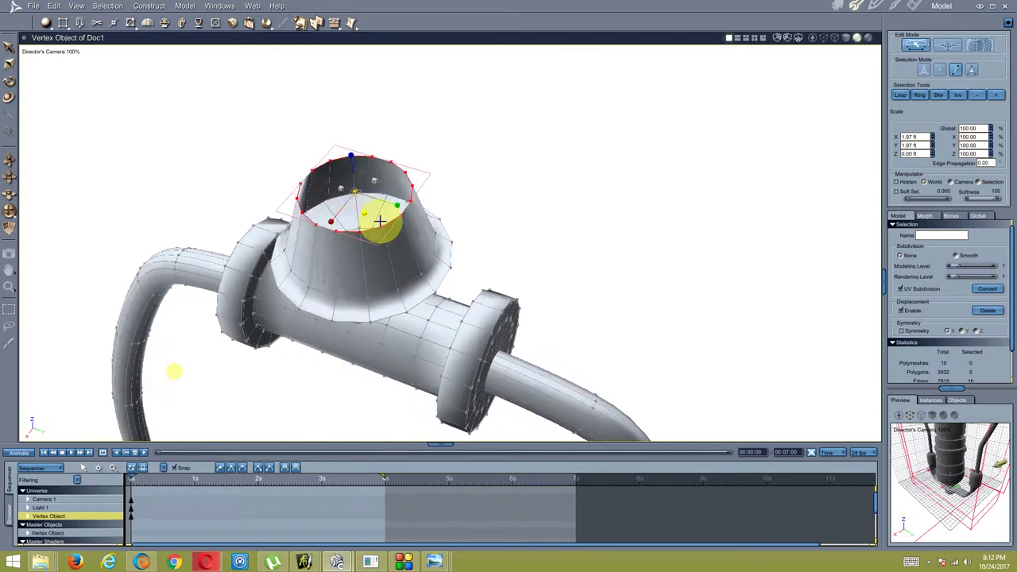
{"action": "mouse_move", "coordinate": [382, 220]}
{"action": "middle_mouse_down"}
{"action": "mouse_move", "coordinate": [329, 216]}
{"action": "mouse_move", "coordinate": [334, 201]}
{"action": "mouse_move", "coordinate": [367, 227]}
{"action": "middle_mouse_up"}
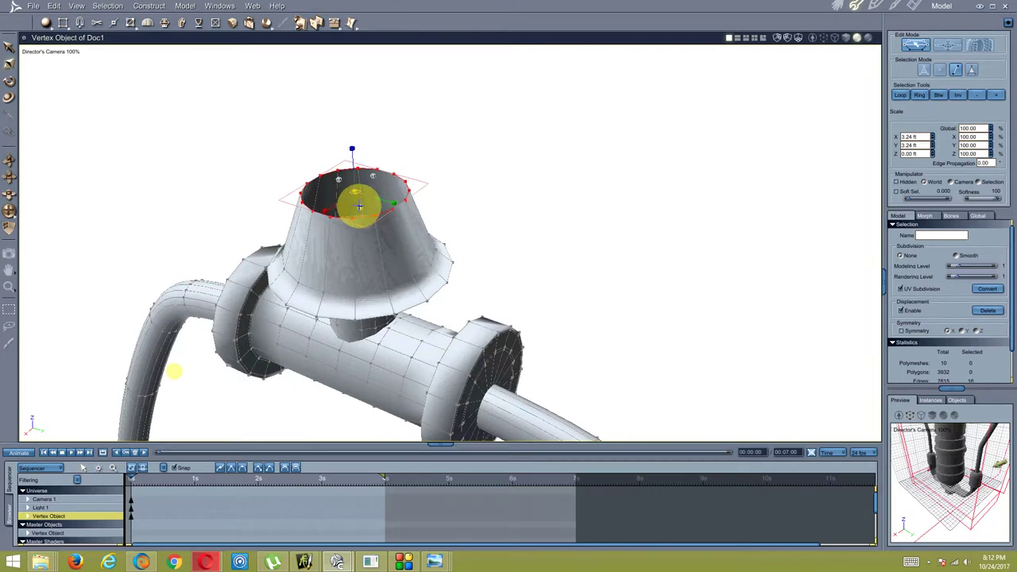
{"action": "left_click_drag", "start_coordinate": [359, 205], "coordinate": [346, 211]}
{"action": "mouse_move", "coordinate": [327, 220]}
{"action": "middle_mouse_down"}
{"action": "mouse_move", "coordinate": [275, 206]}
{"action": "mouse_move", "coordinate": [298, 208]}
{"action": "mouse_move", "coordinate": [328, 258]}
{"action": "middle_mouse_up"}
- Select the brim edge loop and fillet it
{"action": "right_click", "coordinate": [327, 258]}
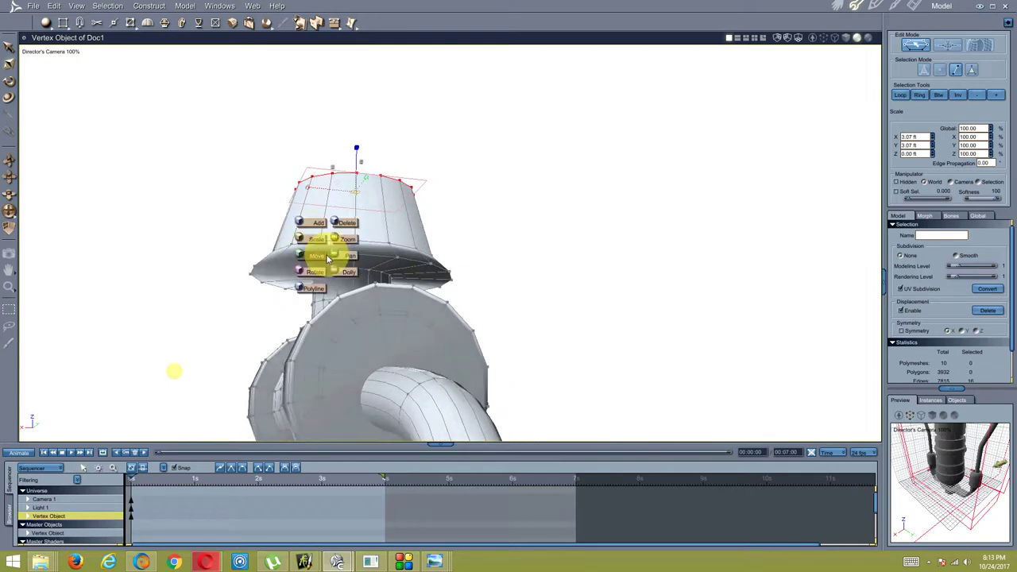
{"action": "left_click", "coordinate": [327, 259]}
{"action": "left_click", "coordinate": [336, 250]}
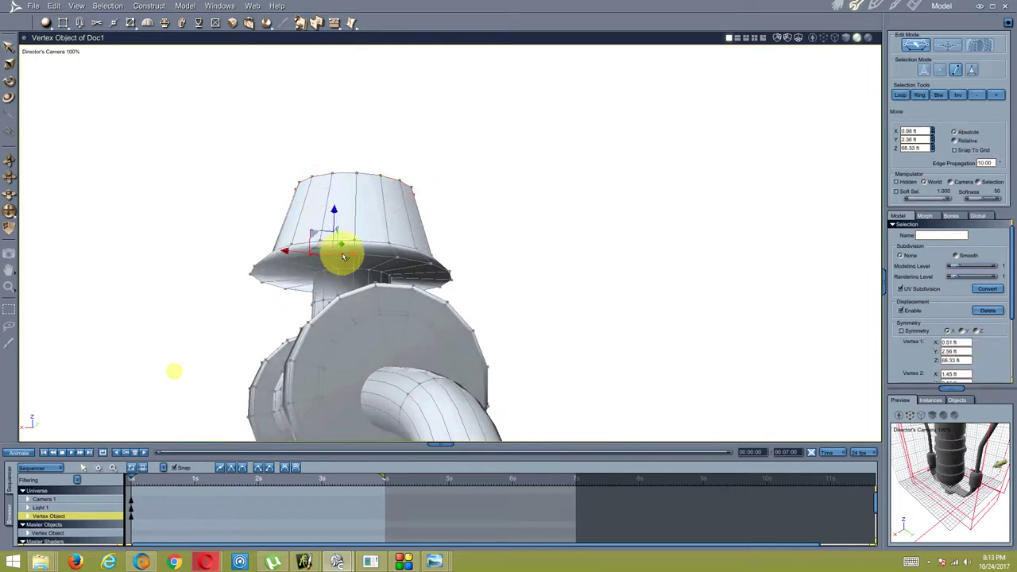
{"action": "left_click", "coordinate": [915, 99]}
{"action": "middle_click_drag", "start_coordinate": [601, 175], "coordinate": [568, 201]}
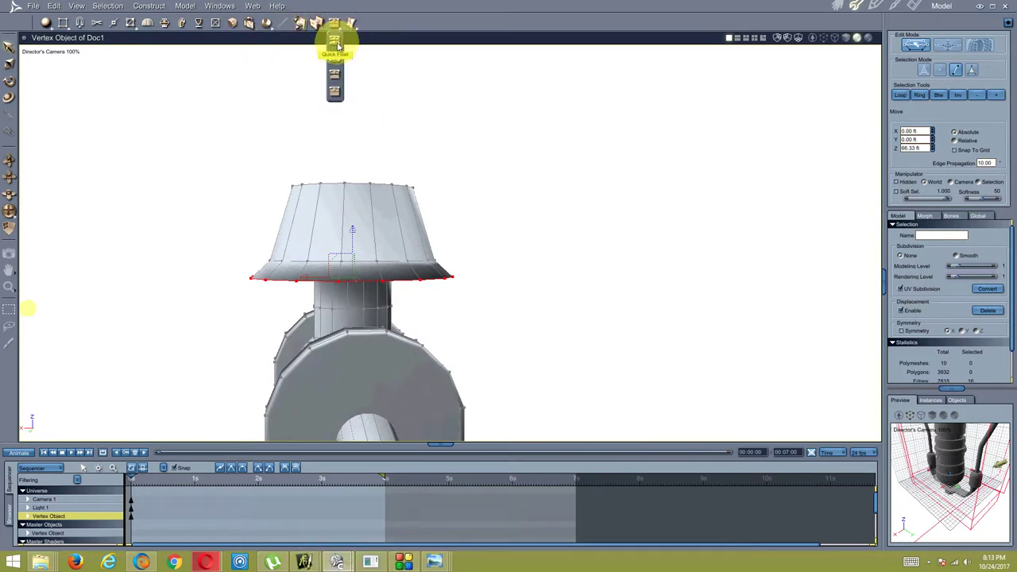
{"action": "left_click", "coordinate": [335, 43]}
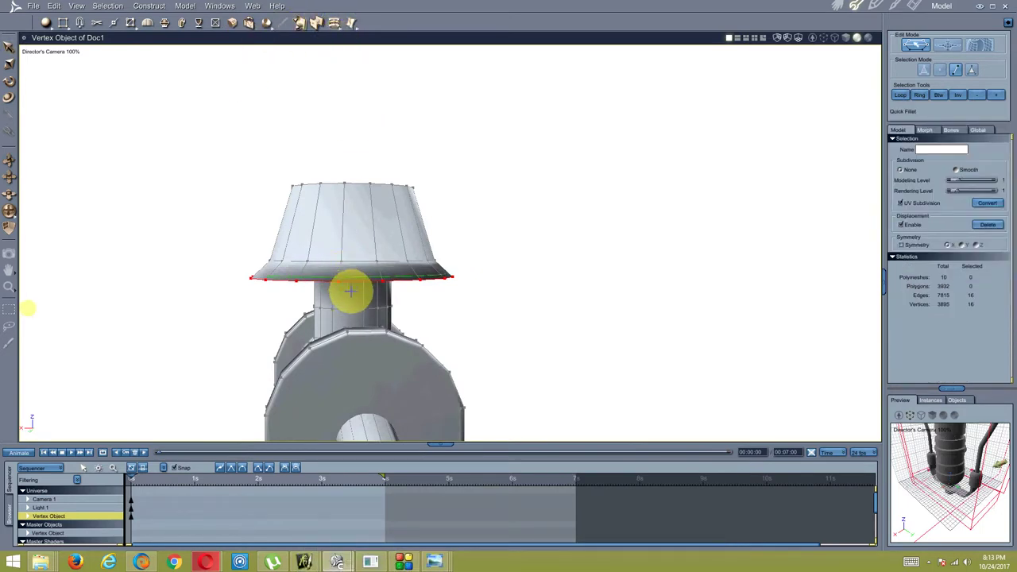
{"action": "left_click", "coordinate": [350, 290]}
- Reselect the whole brim edge loop and raise it slightly
{"action": "mouse_move", "coordinate": [325, 295]}
{"action": "middle_mouse_down"}
{"action": "mouse_move", "coordinate": [273, 256]}
{"action": "mouse_move", "coordinate": [259, 271]}
{"action": "mouse_move", "coordinate": [293, 272]}
{"action": "middle_mouse_up"}
{"action": "right_click", "coordinate": [293, 272]}
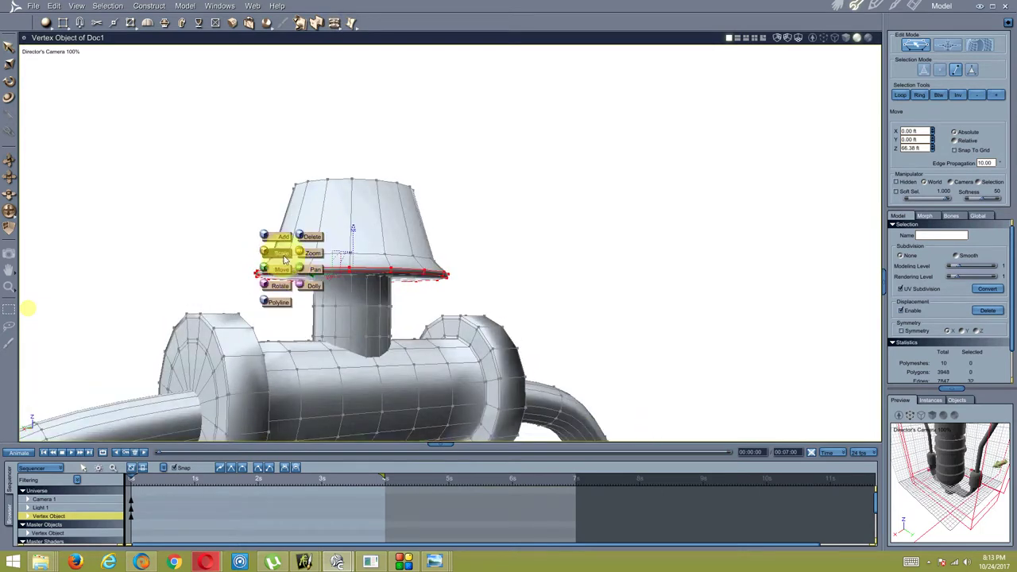
{"action": "left_click", "coordinate": [285, 259]}
{"action": "right_click", "coordinate": [220, 280]}
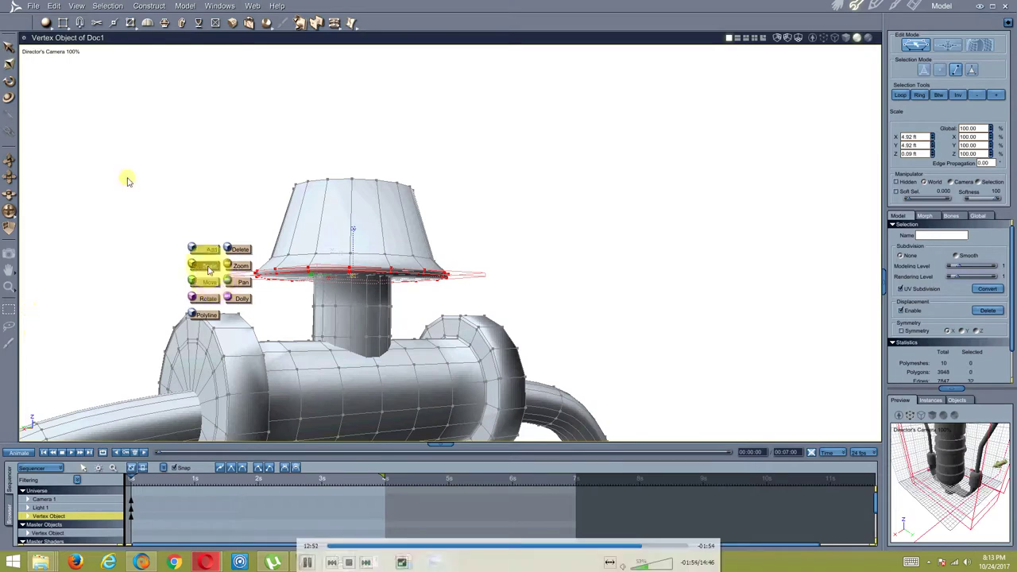
{"action": "left_click", "coordinate": [217, 282]}
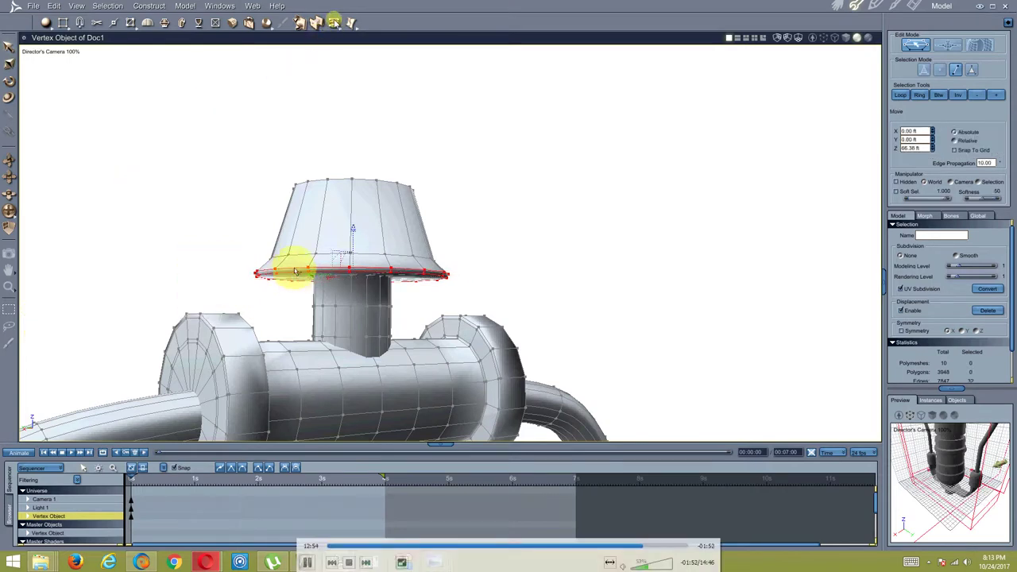
{"action": "left_click", "coordinate": [211, 284]}
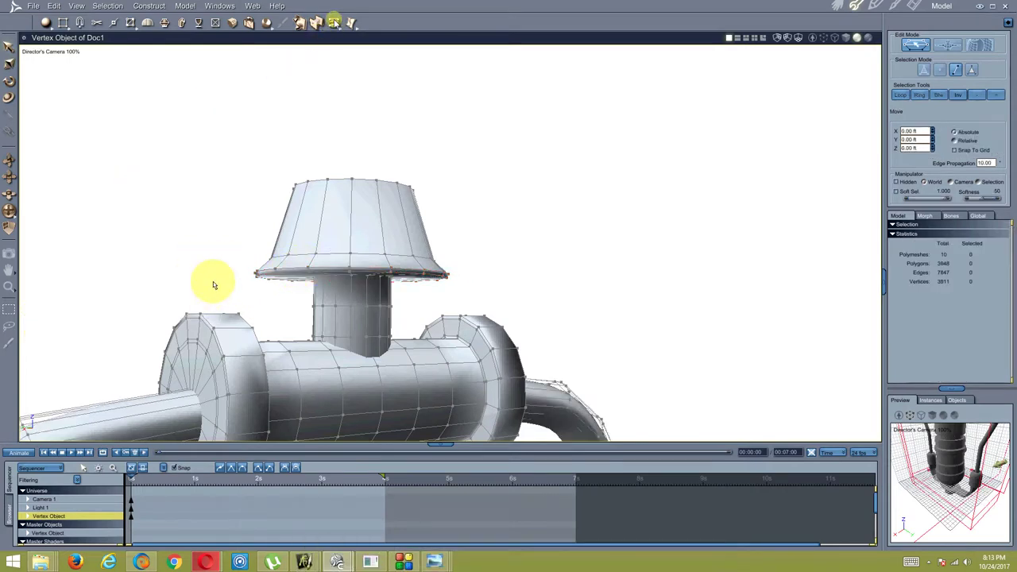
{"action": "left_click", "coordinate": [288, 271]}
{"action": "left_click", "coordinate": [910, 95]}
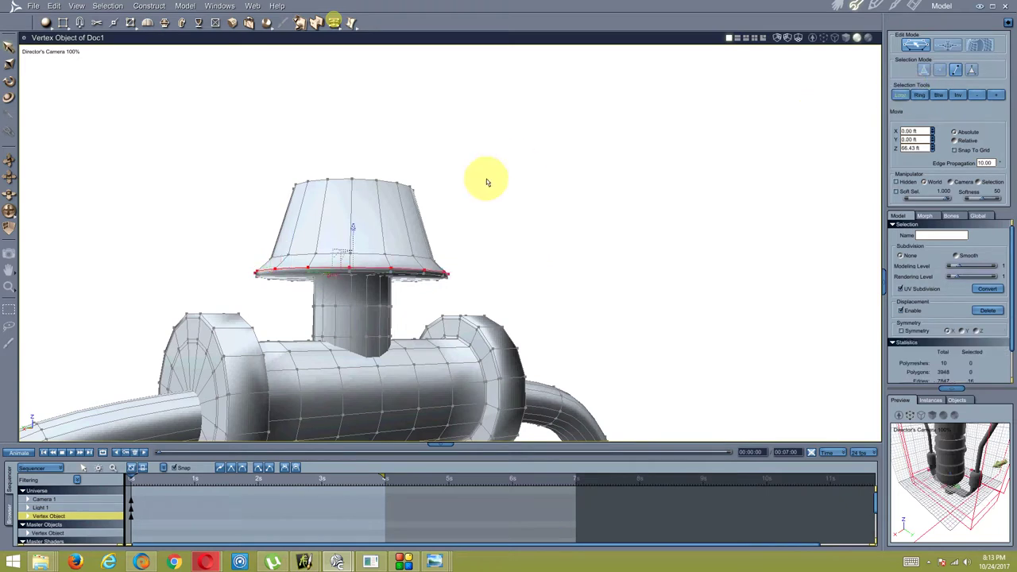
{"action": "left_click_drag", "start_coordinate": [354, 222], "coordinate": [354, 218]}
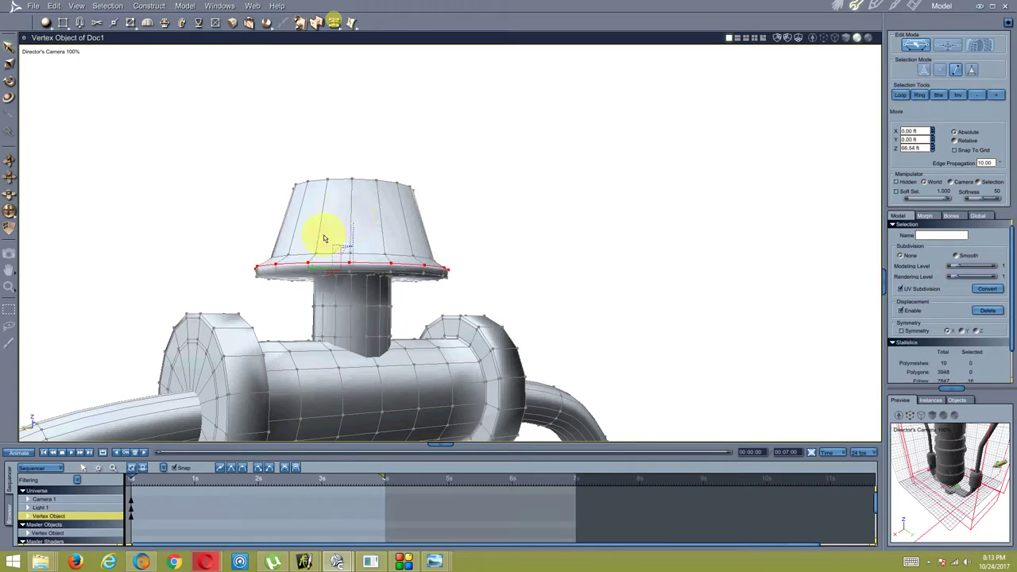
- Set the cone's top rim loop to Z 67.88 ft and compare with the lamp reference photo
{"action": "left_click", "coordinate": [332, 257]}
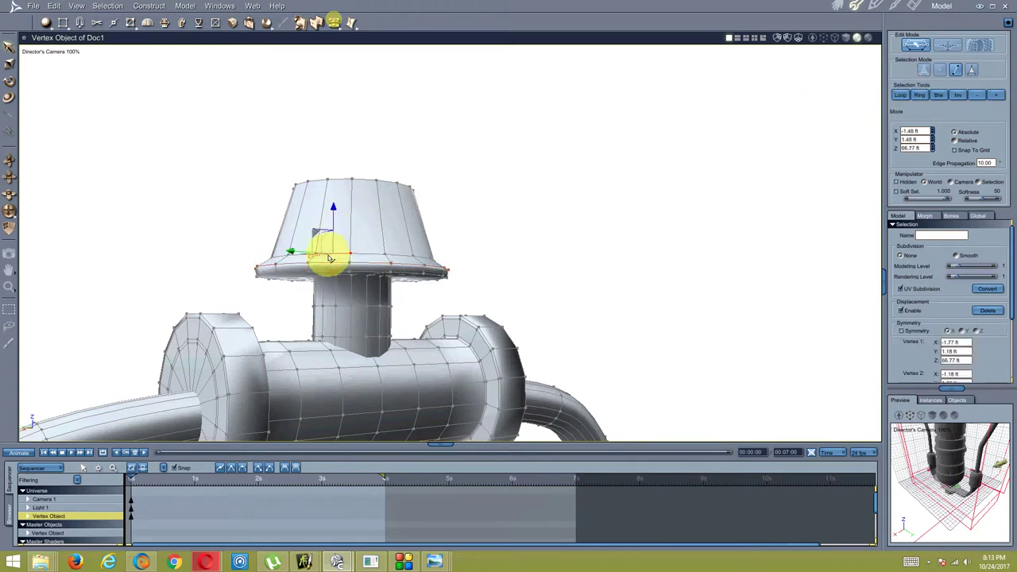
{"action": "left_click", "coordinate": [369, 185], "text": "shift"}
{"action": "left_click", "coordinate": [900, 94]}
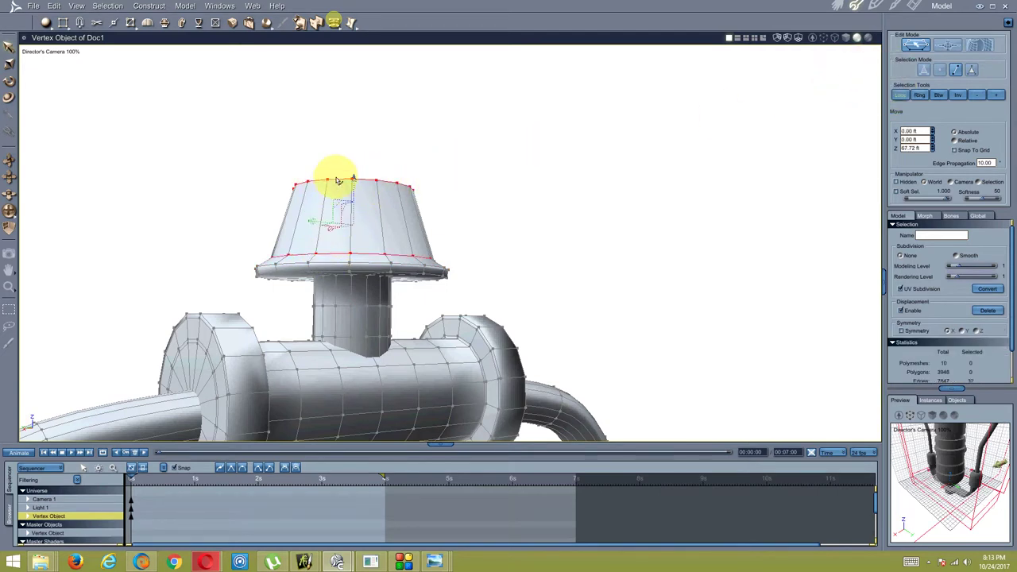
{"action": "left_click_drag", "start_coordinate": [354, 174], "coordinate": [356, 166]}
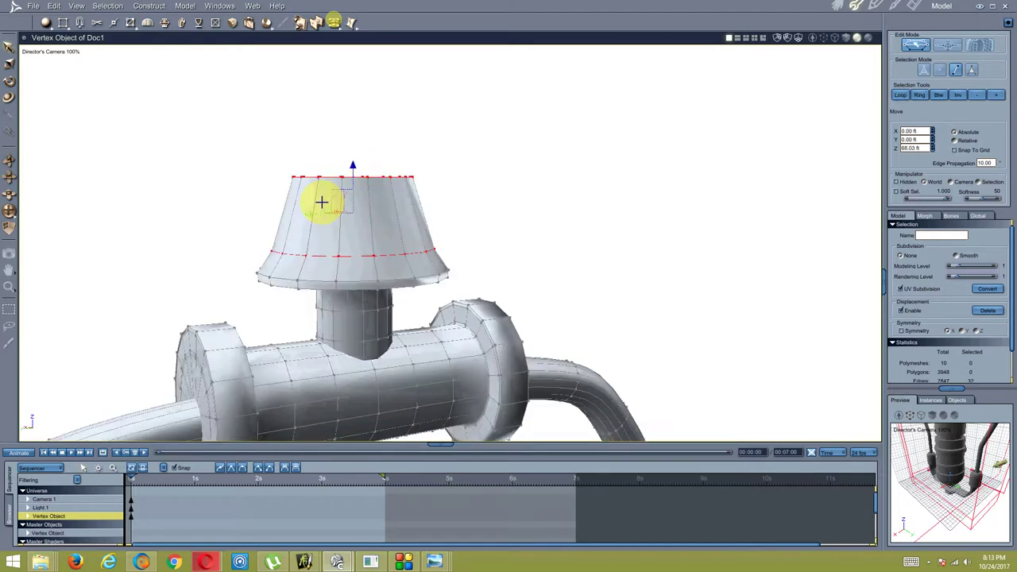
{"action": "middle_click_drag", "start_coordinate": [357, 166], "coordinate": [355, 169]}
{"action": "left_click_drag", "start_coordinate": [353, 163], "coordinate": [352, 166]}
{"action": "mouse_move", "coordinate": [345, 199]}
{"action": "middle_mouse_down"}
{"action": "mouse_move", "coordinate": [334, 263]}
{"action": "mouse_move", "coordinate": [421, 209]}
{"action": "middle_mouse_up"}
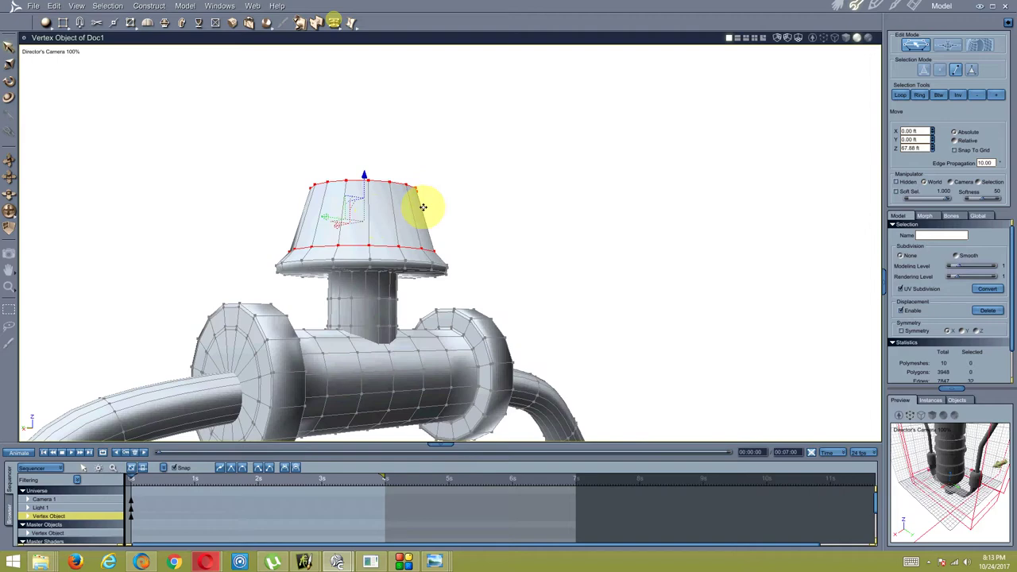
{"action": "mouse_move", "coordinate": [434, 562]}
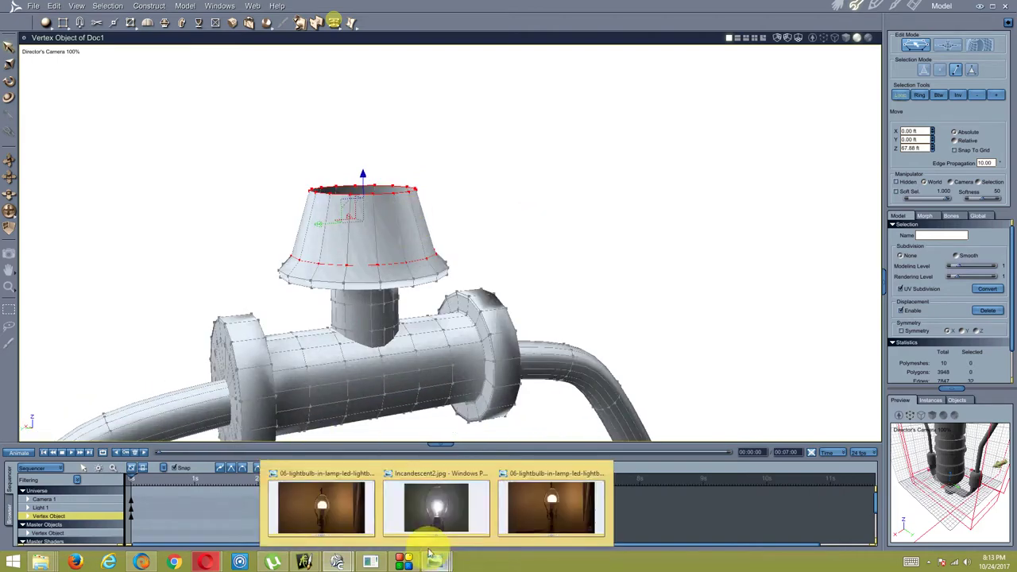
{"action": "left_click", "coordinate": [343, 500]}
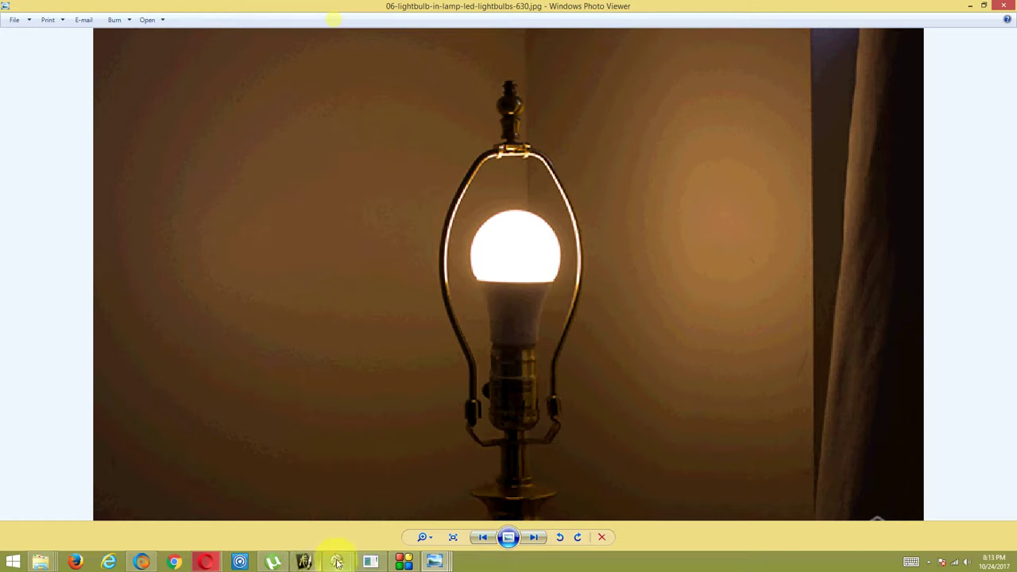
{"action": "mouse_move", "coordinate": [337, 562]}
{"action": "left_click", "coordinate": [366, 492]}
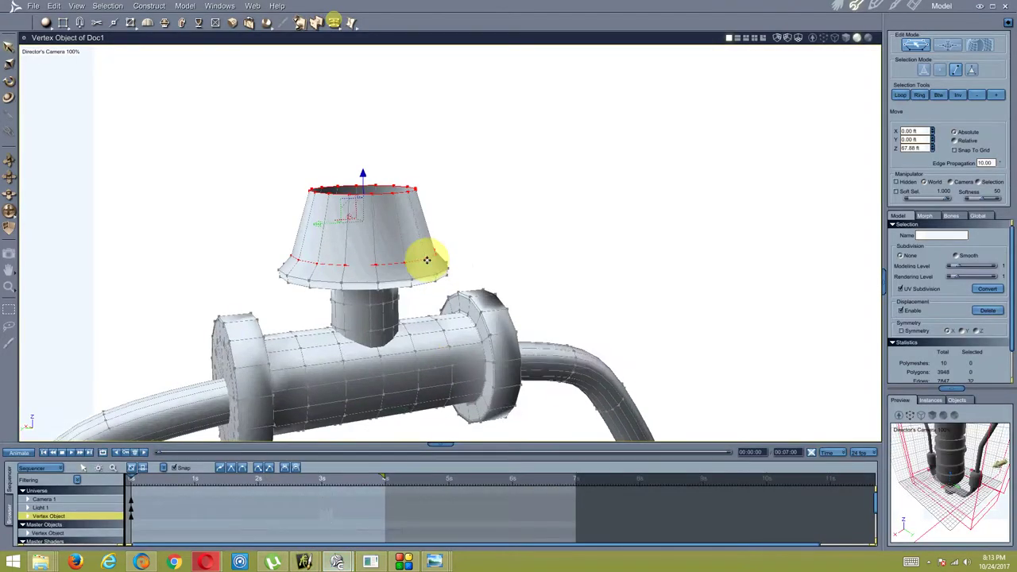
- Raise the cone's top vertex ring to Z 70.27 ft and flare it out to 5.23 ft
{"action": "left_click_drag", "start_coordinate": [427, 260], "coordinate": [391, 185]}
{"action": "left_click", "coordinate": [372, 201]}
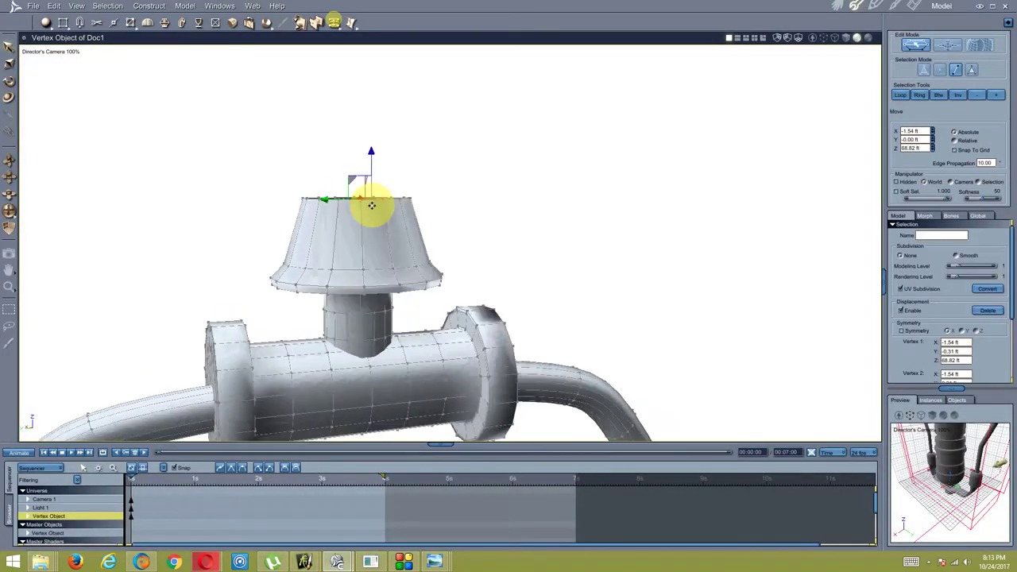
{"action": "right_click", "coordinate": [368, 203]}
{"action": "left_click", "coordinate": [901, 95]}
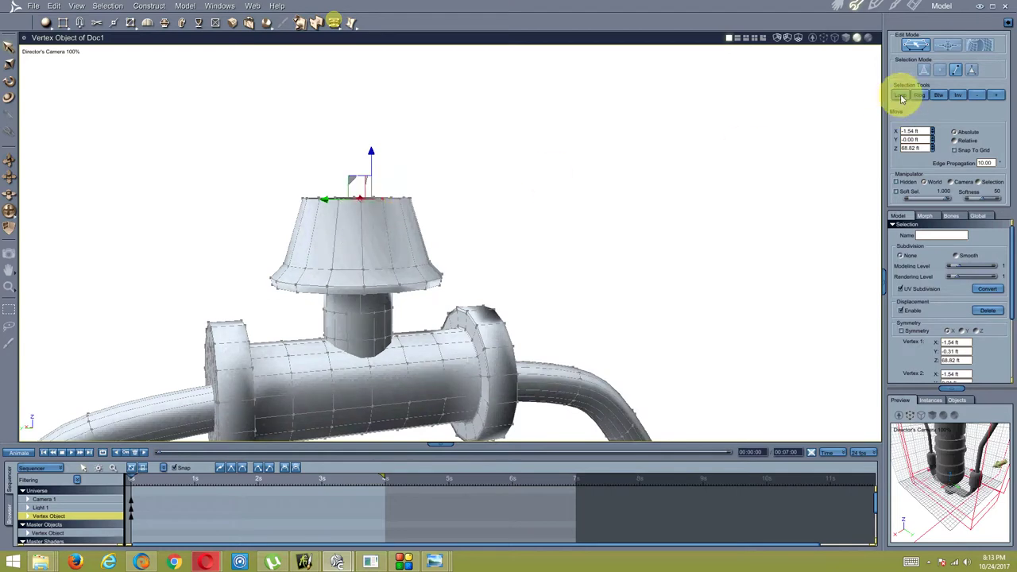
{"action": "mouse_move", "coordinate": [357, 152]}
{"action": "left_mouse_down"}
{"action": "mouse_move", "coordinate": [346, 81]}
{"action": "mouse_move", "coordinate": [349, 101]}
{"action": "left_mouse_up"}
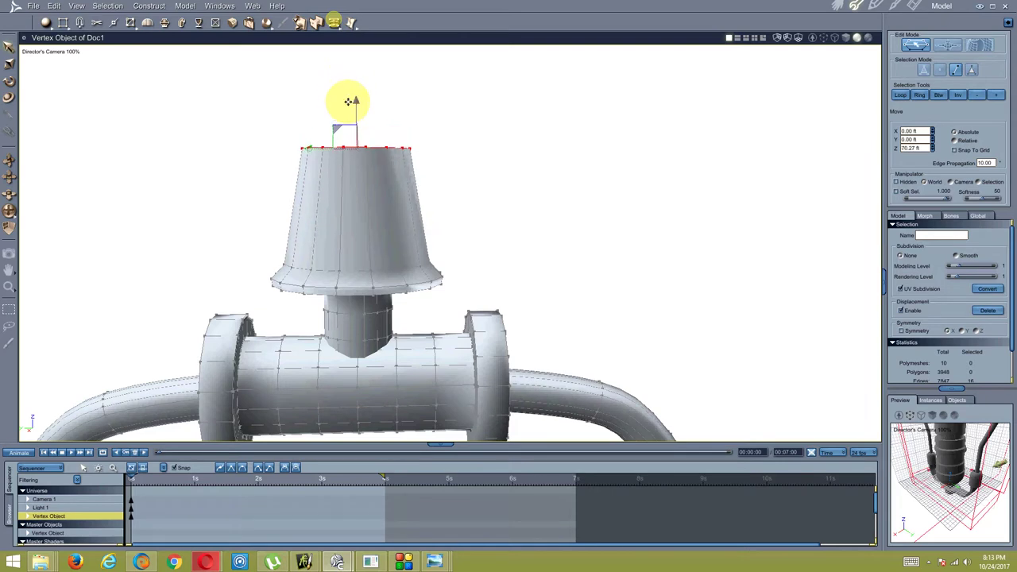
{"action": "mouse_move", "coordinate": [360, 104]}
{"action": "middle_mouse_down"}
{"action": "mouse_move", "coordinate": [391, 220]}
{"action": "mouse_move", "coordinate": [362, 225]}
{"action": "middle_mouse_up"}
{"action": "right_click", "coordinate": [386, 167]}
{"action": "left_click", "coordinate": [391, 154]}
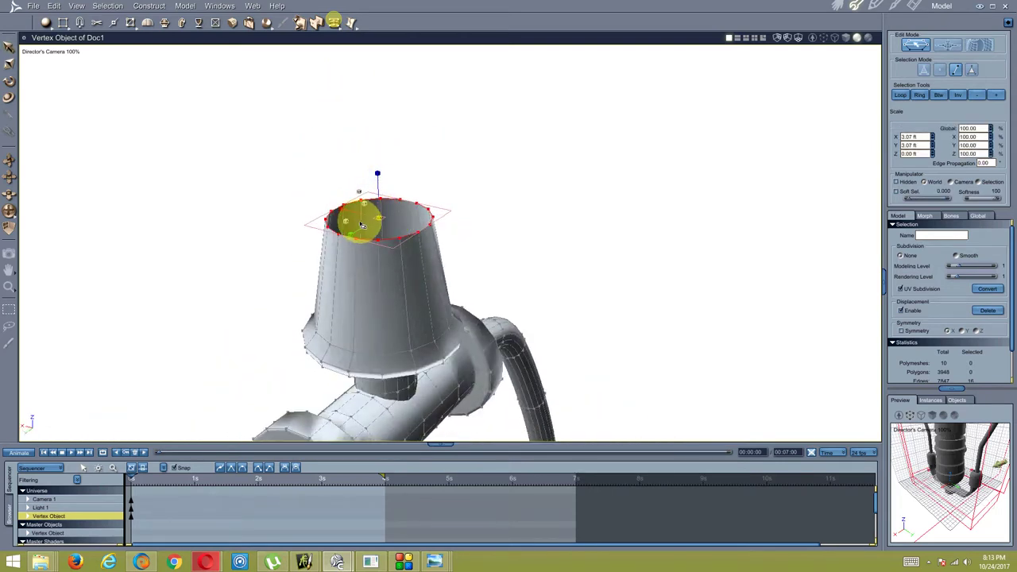
{"action": "left_click_drag", "start_coordinate": [343, 220], "coordinate": [324, 228]}
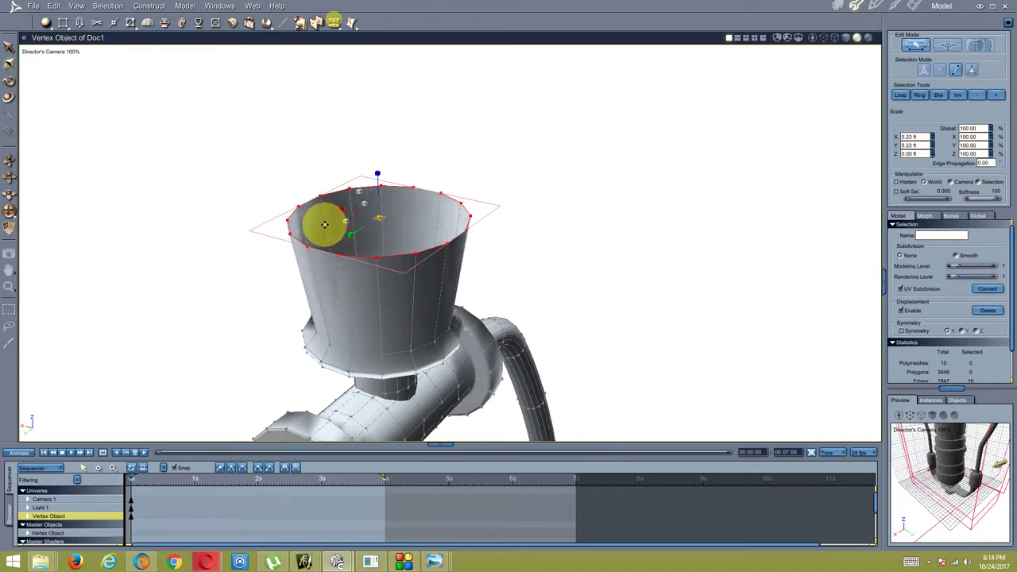
{"action": "middle_click_drag", "start_coordinate": [325, 228], "coordinate": [296, 205]}
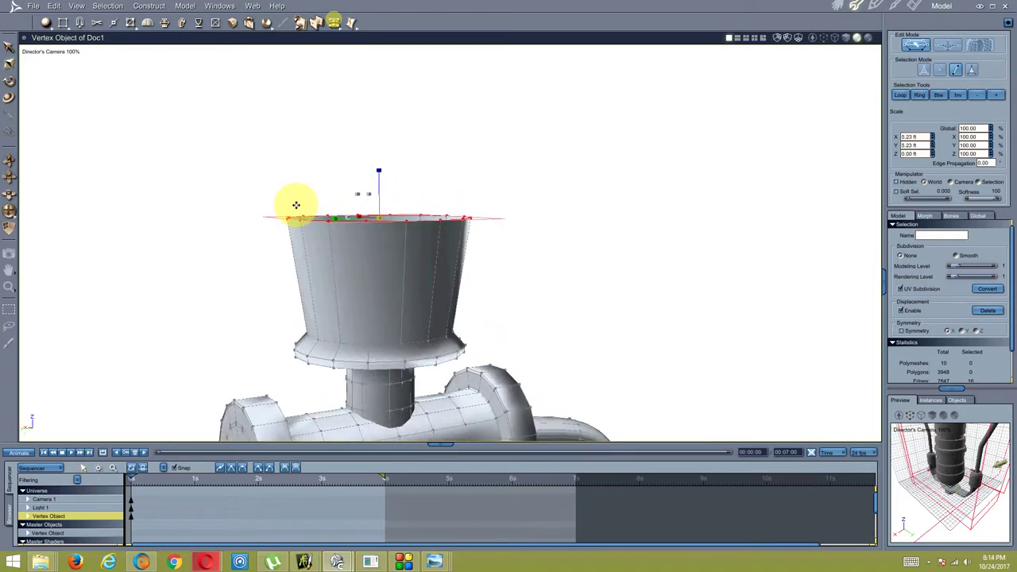
- Extrude the funnel's top ring upward and compare it against the lamp reference photo
{"action": "left_click", "coordinate": [163, 24]}
{"action": "middle_click_drag", "start_coordinate": [259, 163], "coordinate": [268, 183]}
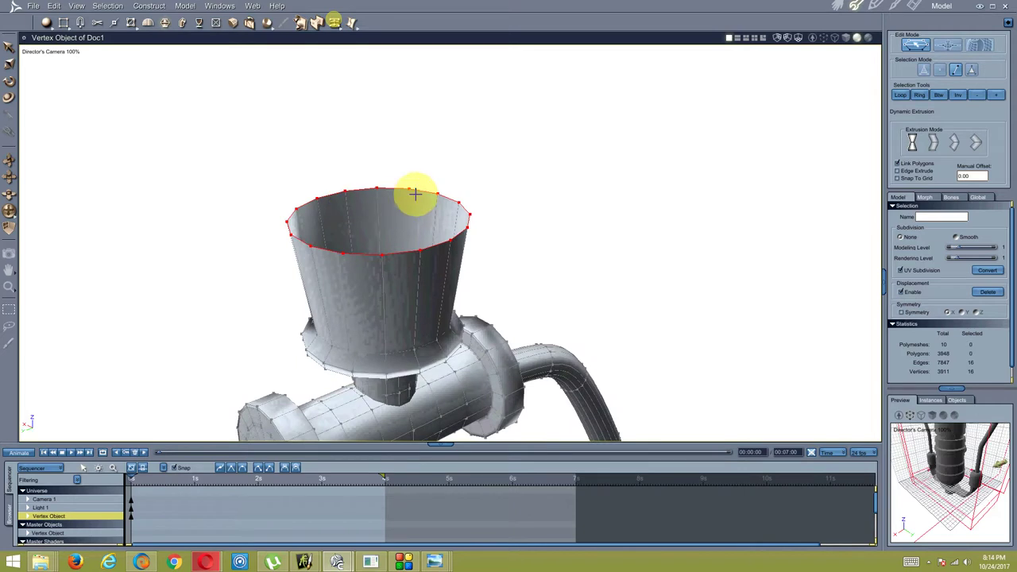
{"action": "mouse_move", "coordinate": [424, 190]}
{"action": "left_mouse_down"}
{"action": "mouse_move", "coordinate": [403, 150]}
{"action": "mouse_move", "coordinate": [352, 202]}
{"action": "left_mouse_up"}
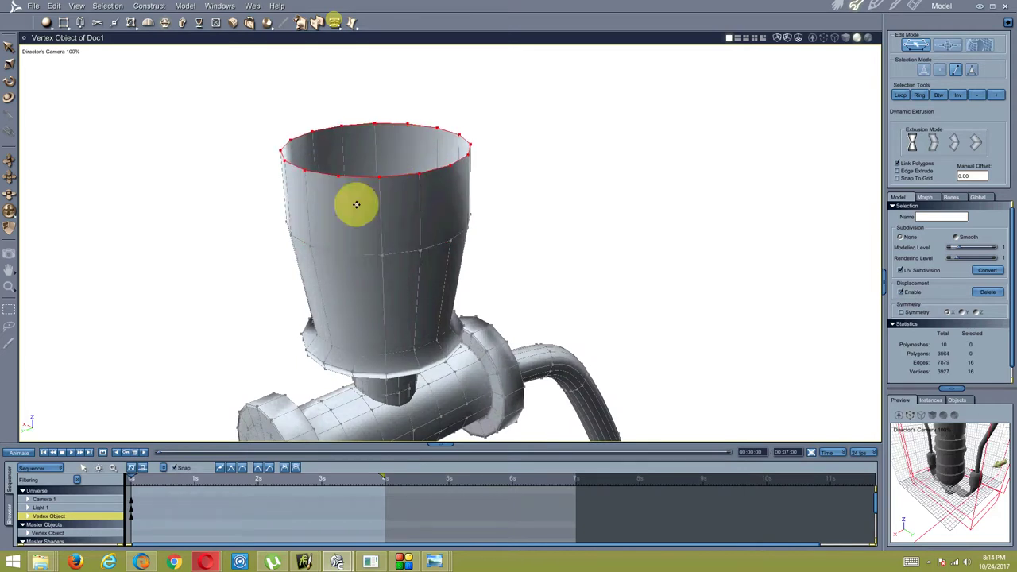
{"action": "middle_click_drag", "start_coordinate": [352, 202], "coordinate": [336, 223]}
{"action": "mouse_move", "coordinate": [434, 562]}
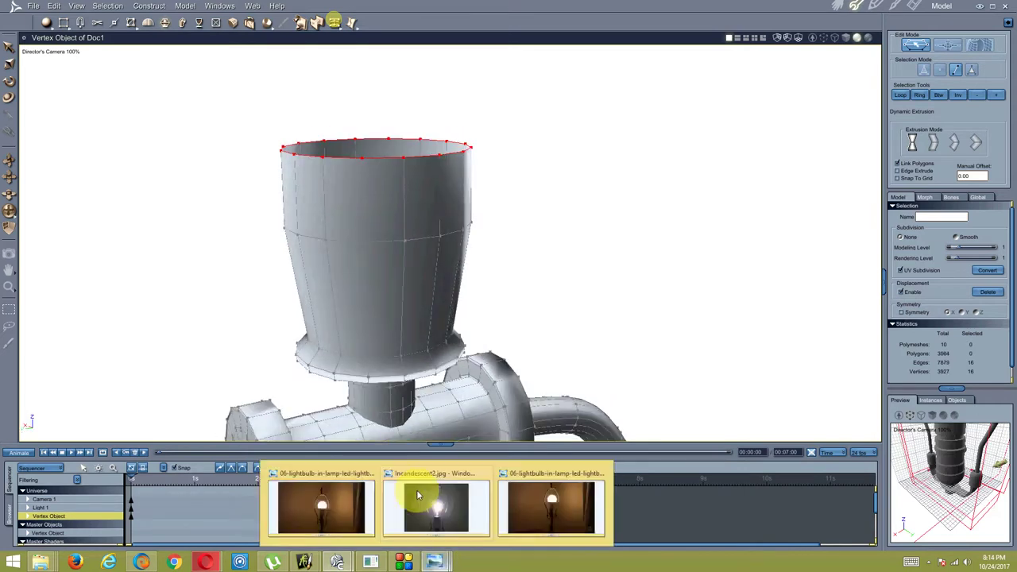
{"action": "left_click", "coordinate": [341, 516]}
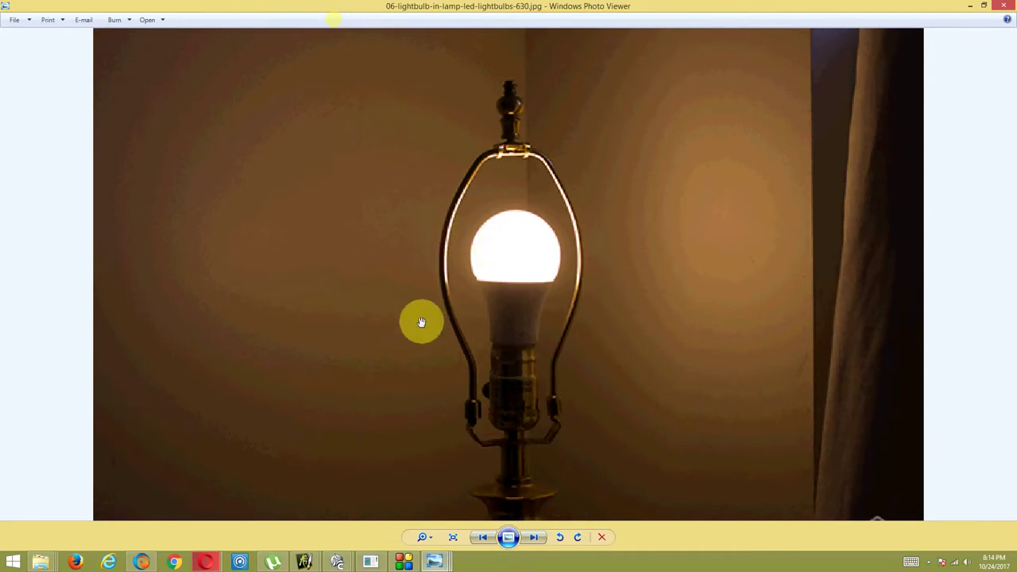
{"action": "mouse_move", "coordinate": [336, 562]}
{"action": "left_click", "coordinate": [370, 505]}
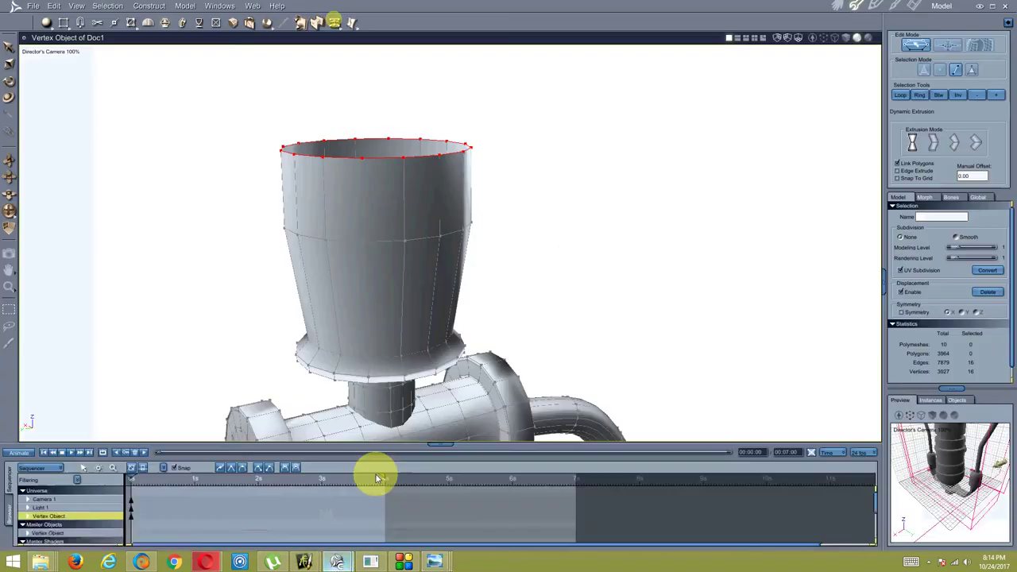
- Lower the extruded top ring to shorten the extrusion
{"action": "right_click", "coordinate": [239, 90]}
{"action": "left_click", "coordinate": [236, 97]}
{"action": "left_click_drag", "start_coordinate": [374, 97], "coordinate": [370, 145]}
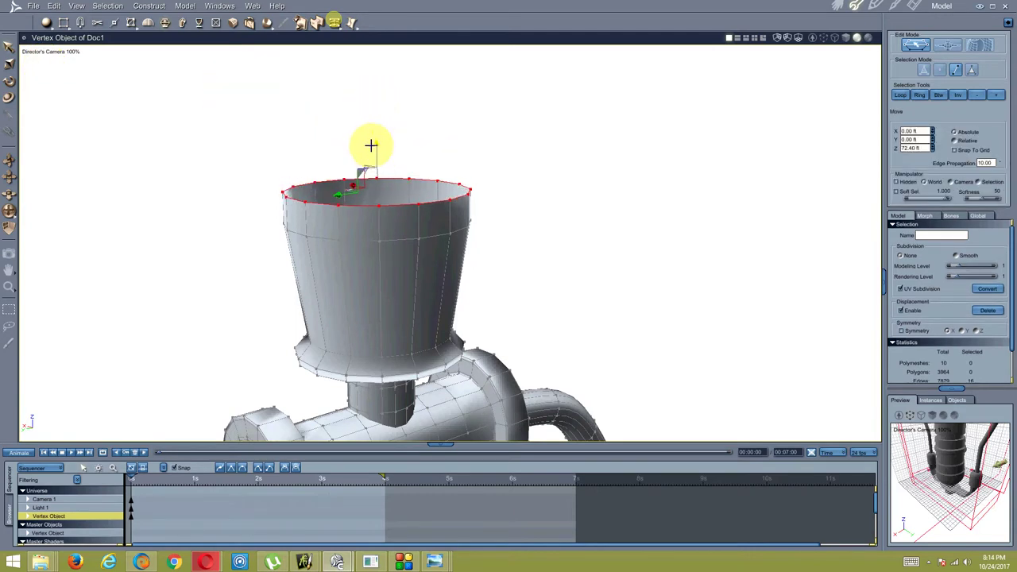
{"action": "right_click", "coordinate": [327, 206]}
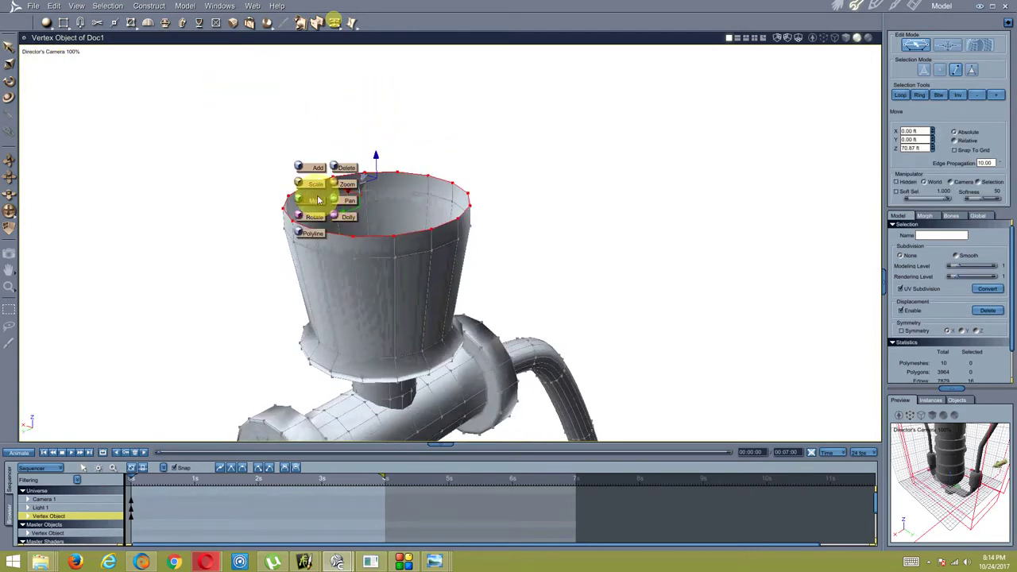
{"action": "left_click", "coordinate": [316, 205]}
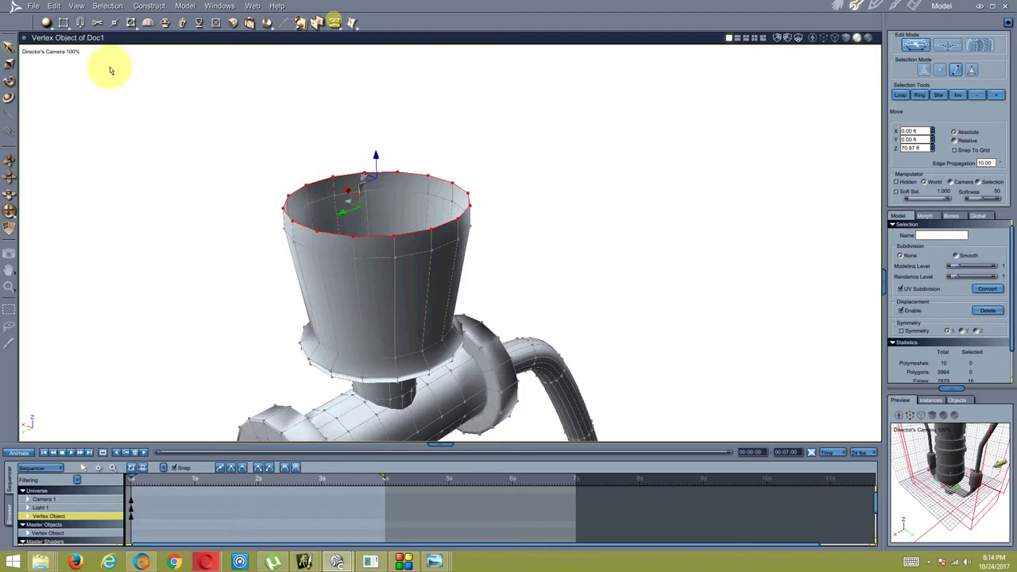
- Extrude the top rim upward again and taper it inward to 2.67 ft
{"action": "left_click", "coordinate": [166, 23]}
{"action": "left_click", "coordinate": [353, 222]}
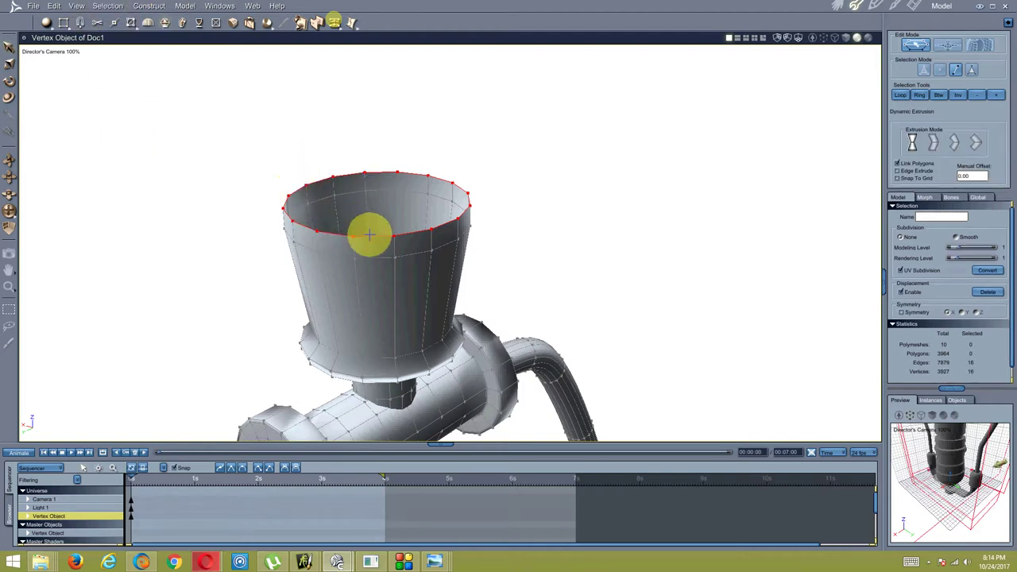
{"action": "left_click_drag", "start_coordinate": [368, 221], "coordinate": [356, 157]}
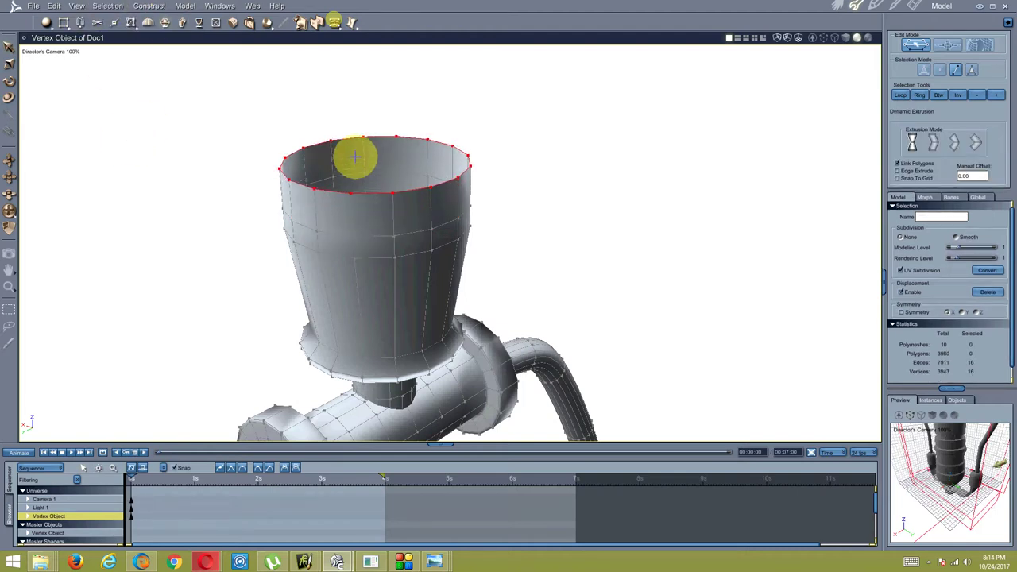
{"action": "left_click", "coordinate": [346, 143]}
{"action": "left_click_drag", "start_coordinate": [352, 165], "coordinate": [374, 170]}
{"action": "middle_click_drag", "start_coordinate": [374, 170], "coordinate": [353, 224]}
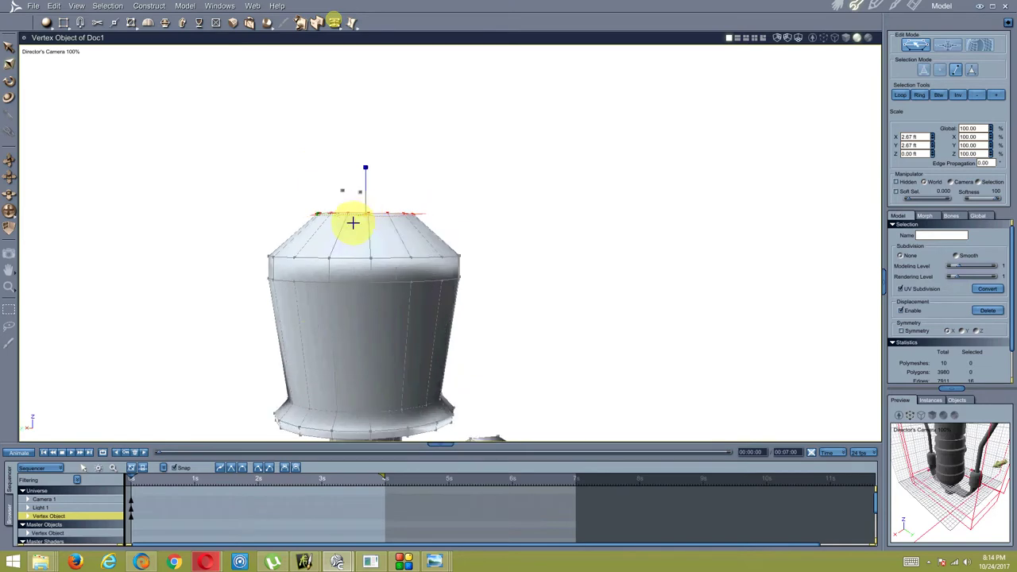
{"action": "mouse_move", "coordinate": [443, 345]}
{"action": "middle_mouse_down"}
{"action": "mouse_move", "coordinate": [419, 294]}
{"action": "mouse_move", "coordinate": [437, 340]}
{"action": "mouse_move", "coordinate": [416, 344]}
{"action": "middle_mouse_up"}
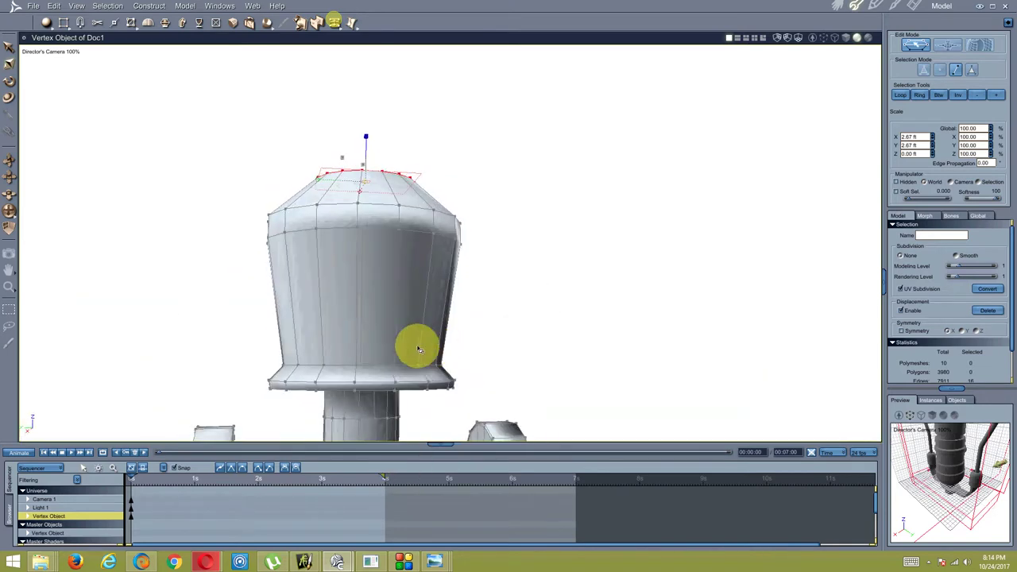
{"action": "mouse_move", "coordinate": [434, 562]}
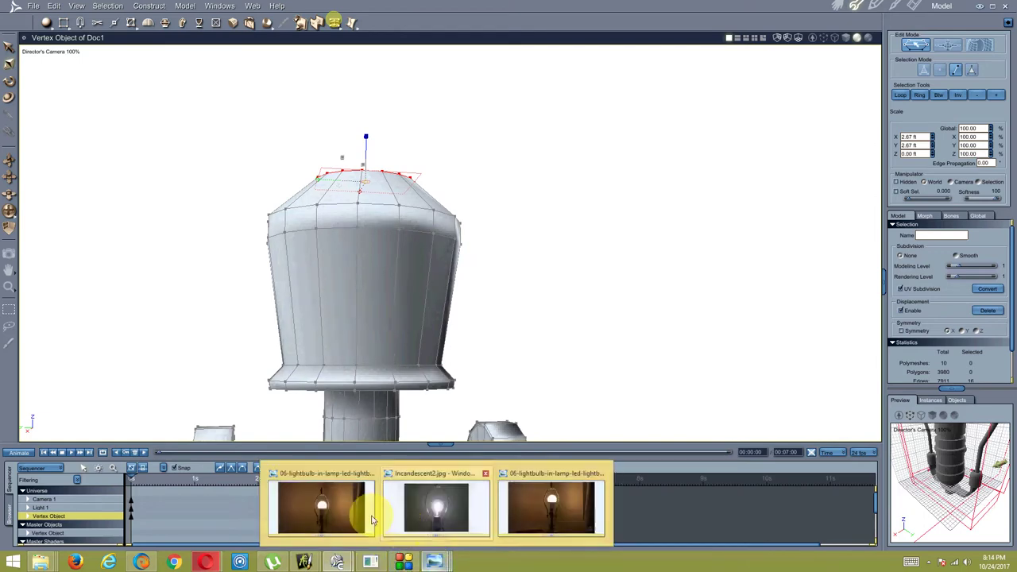
{"action": "left_click", "coordinate": [340, 505]}
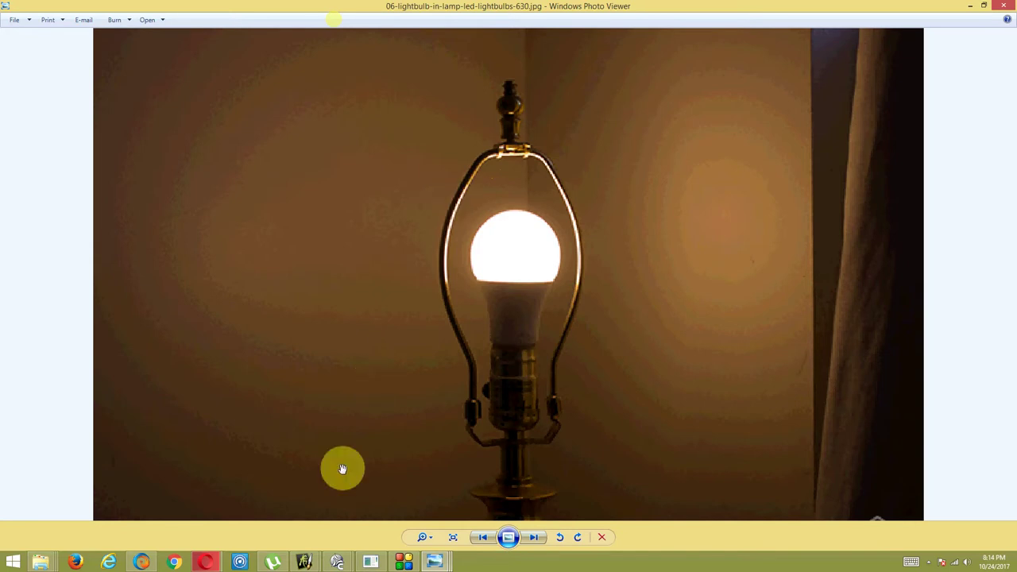
{"action": "left_click", "coordinate": [337, 563]}
{"action": "left_click", "coordinate": [290, 518]}
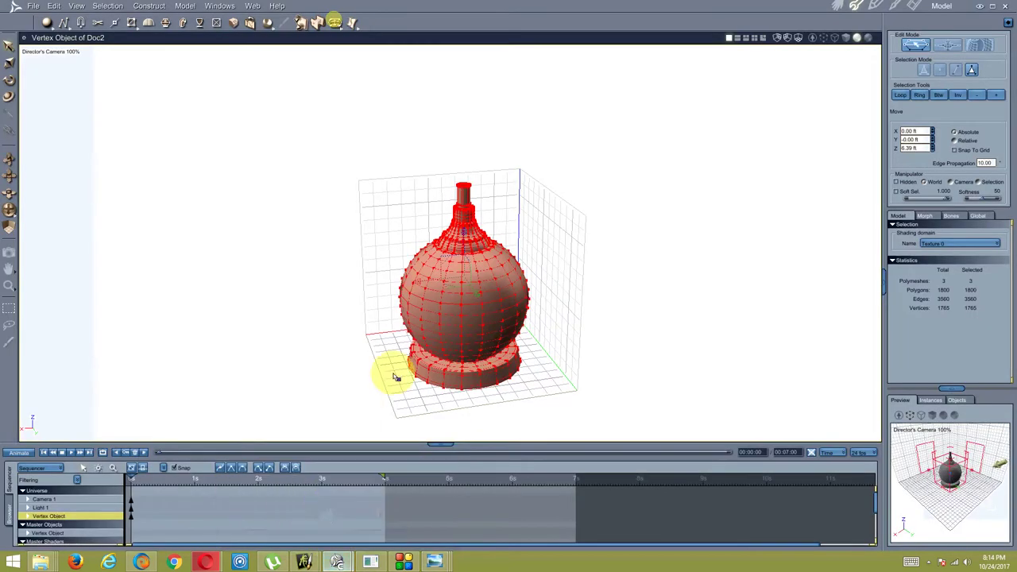
{"action": "left_click", "coordinate": [435, 563]}
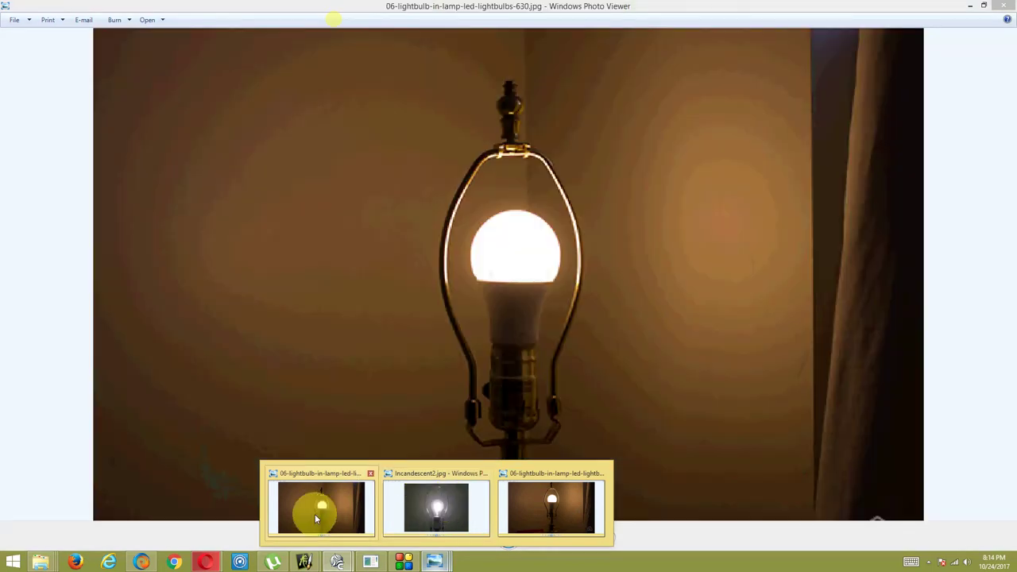
{"action": "left_click", "coordinate": [315, 515]}
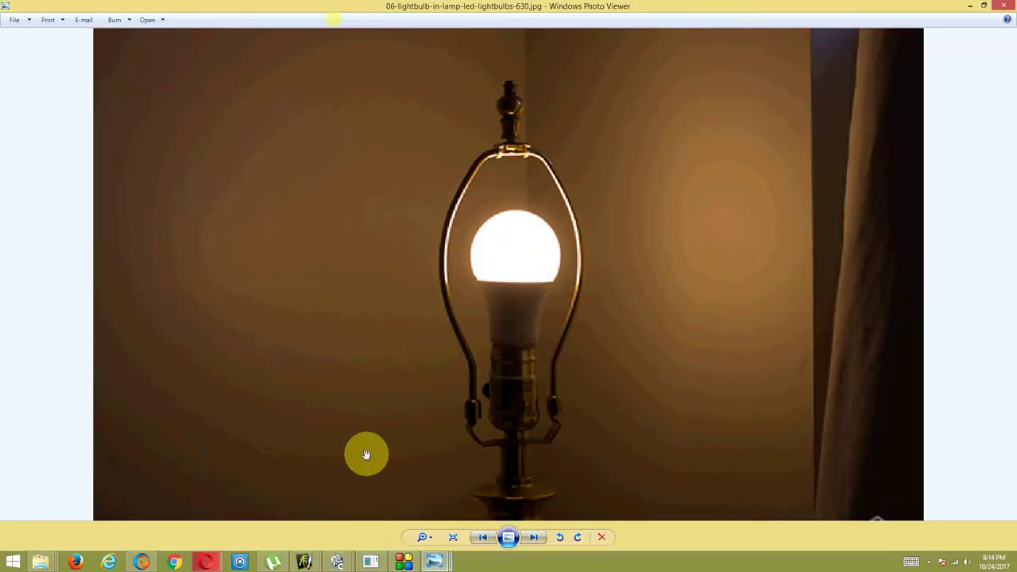
{"action": "left_click", "coordinate": [339, 562]}
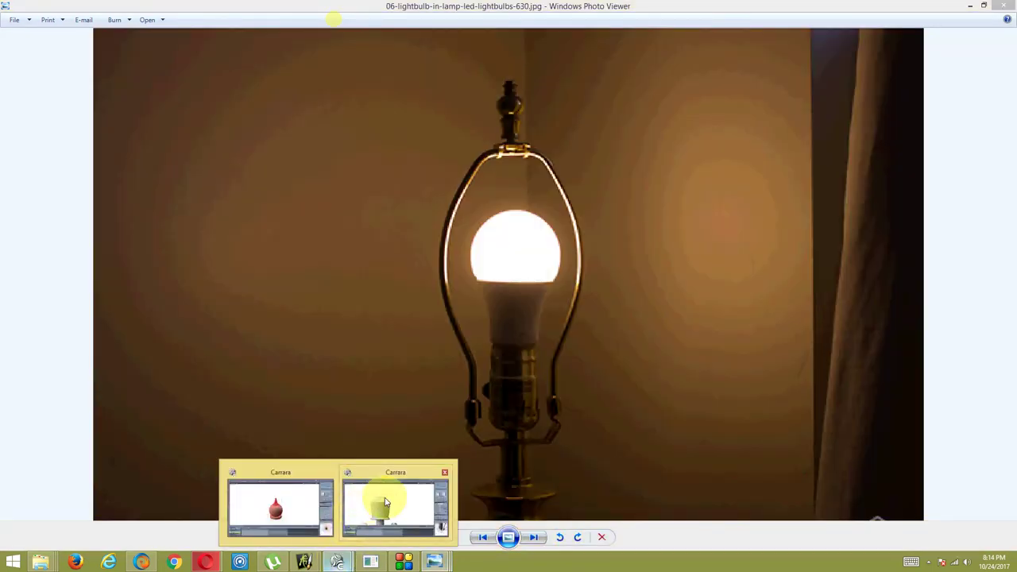
{"action": "left_click", "coordinate": [386, 502]}
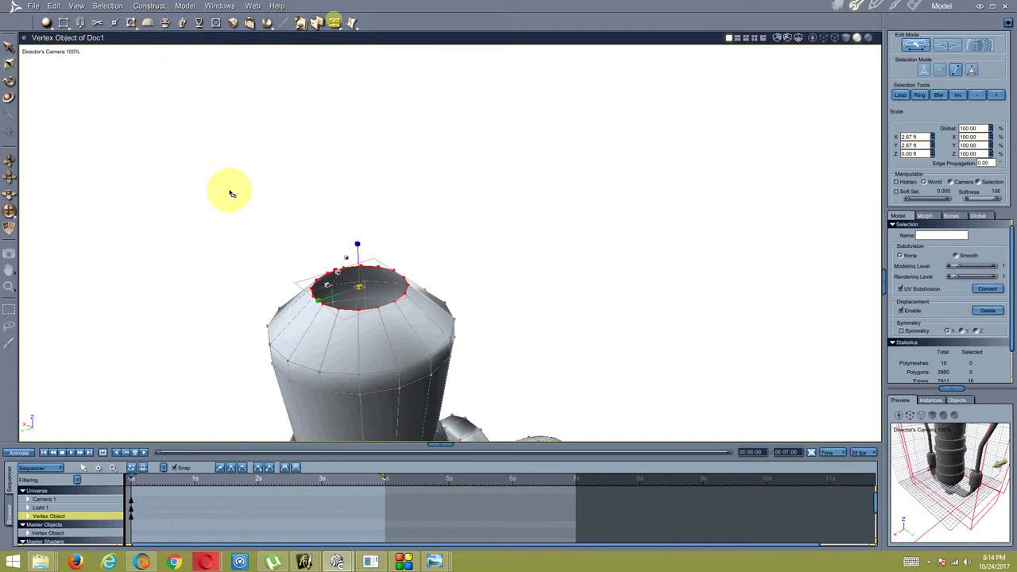
- Extrude the tapered top rim inward with Dynamic Extrusion to close the cap's opening
{"action": "left_click", "coordinate": [164, 23]}
{"action": "left_click", "coordinate": [365, 312]}
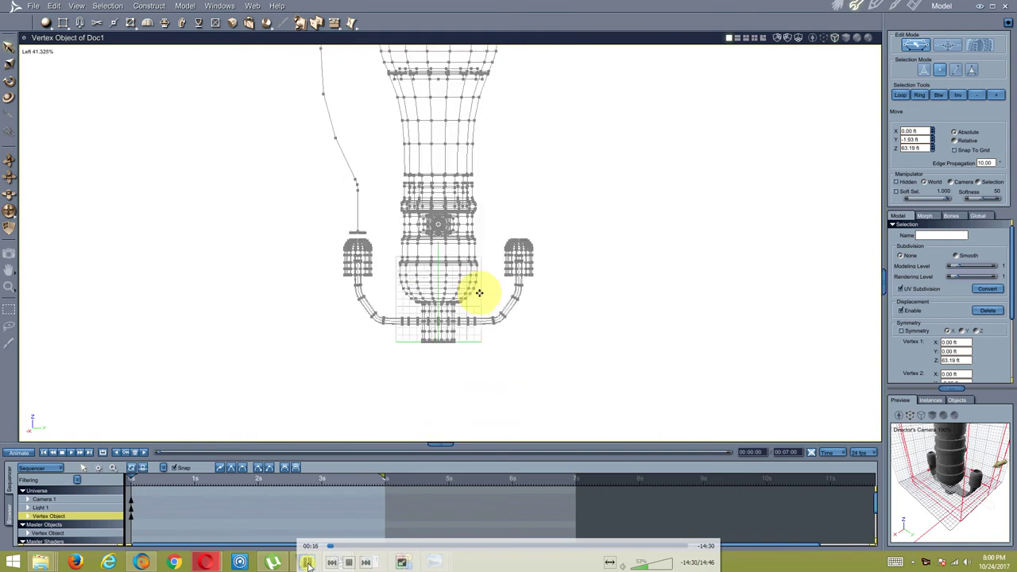
- Pause the VLC lamp tutorial at 00:18 and return it to a windowed view
{"action": "left_click", "coordinate": [308, 564]}
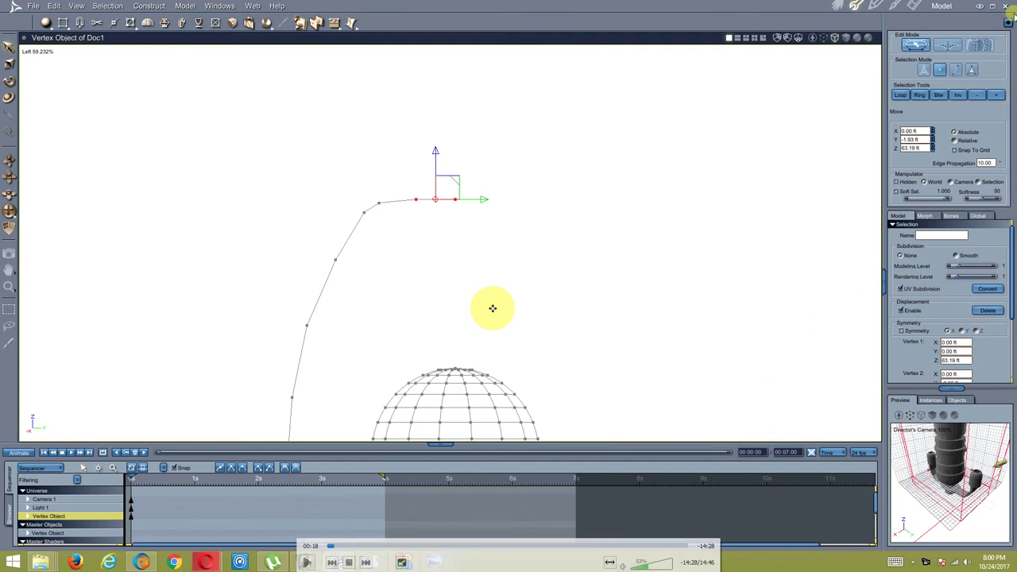
{"action": "double_click", "coordinate": [228, 61]}
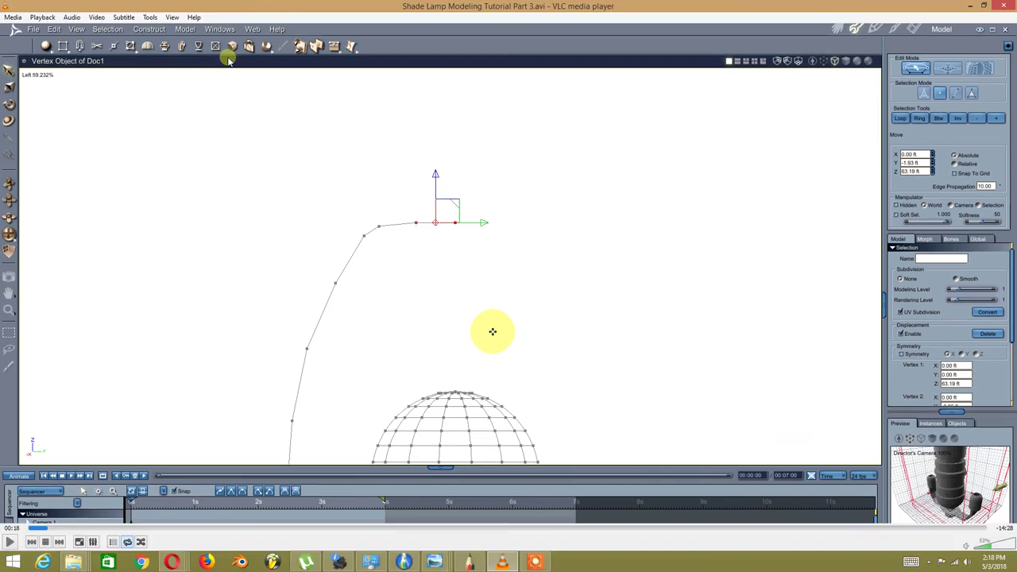
{"action": "left_click", "coordinate": [548, 564]}
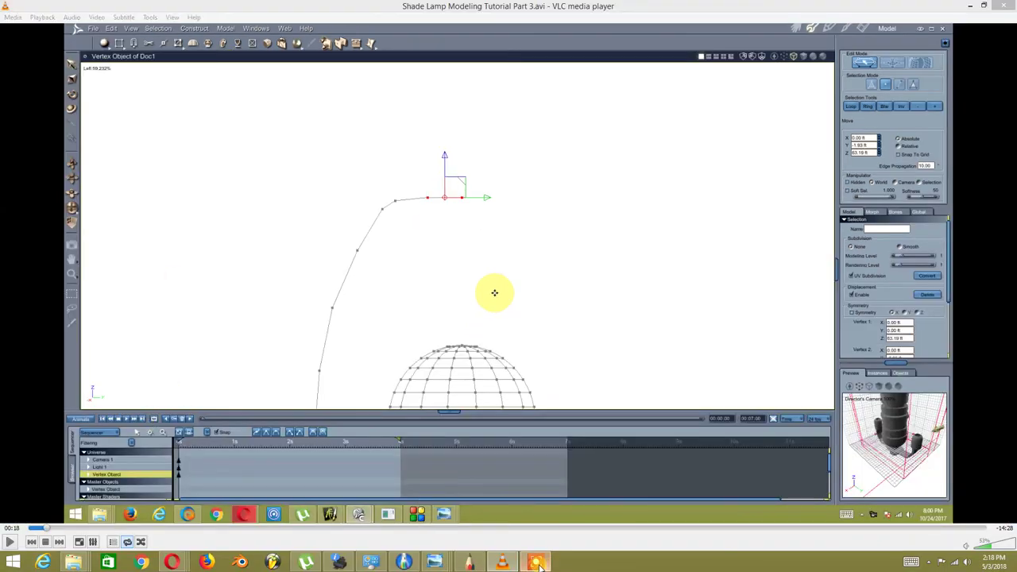